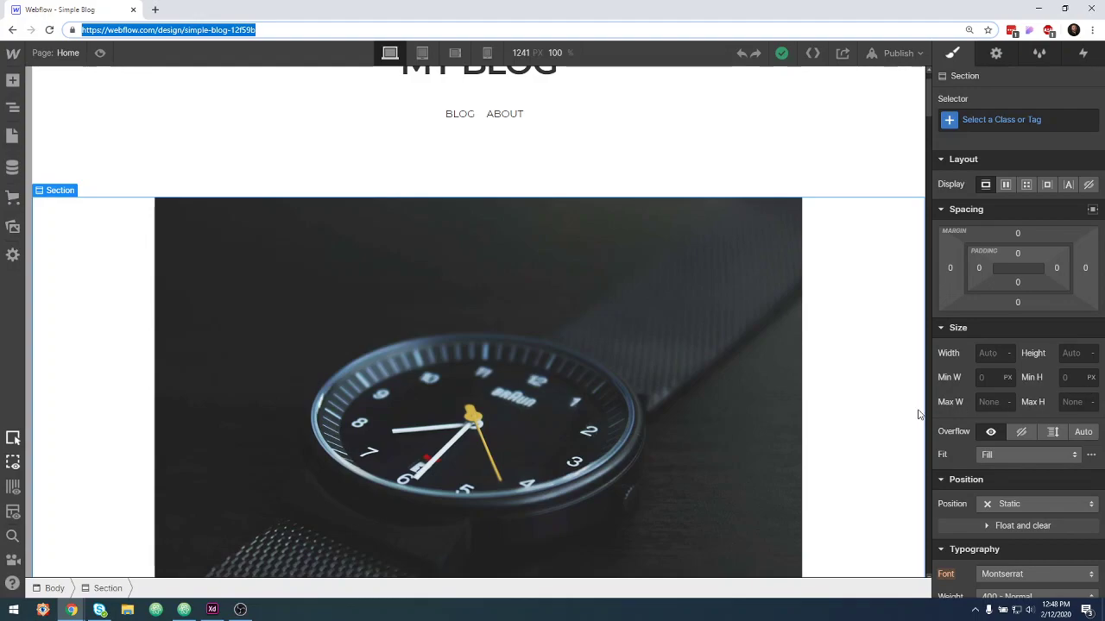
Scroll through the blog page to locate the first post's watch image.
scroll(863, 379, "down", 5)
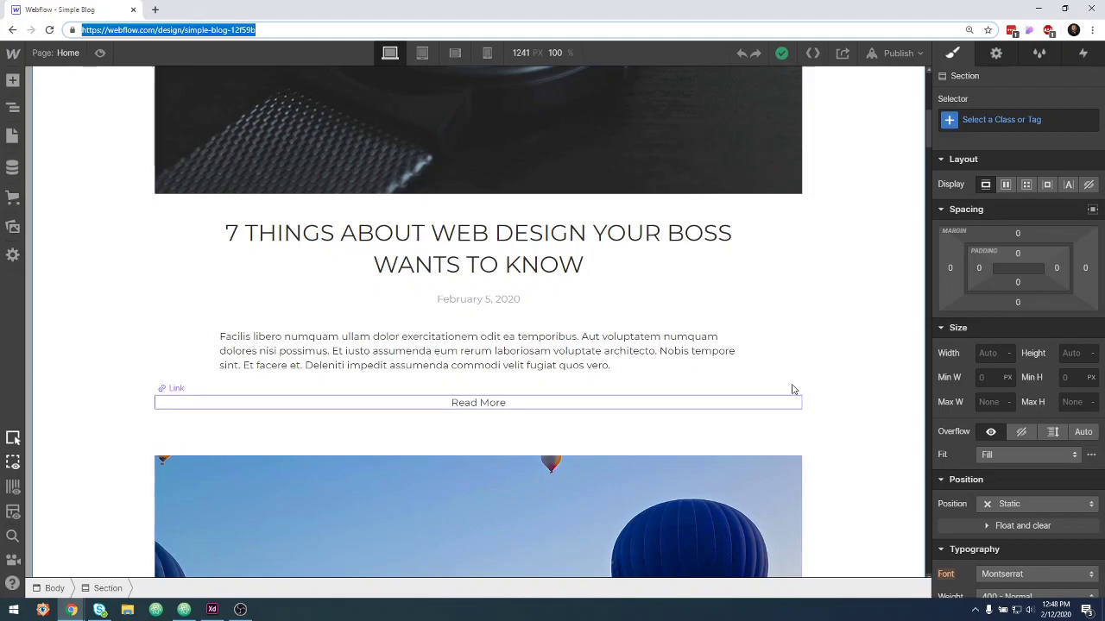
scroll(839, 373, "down", 2)
scroll(845, 374, "down", 9)
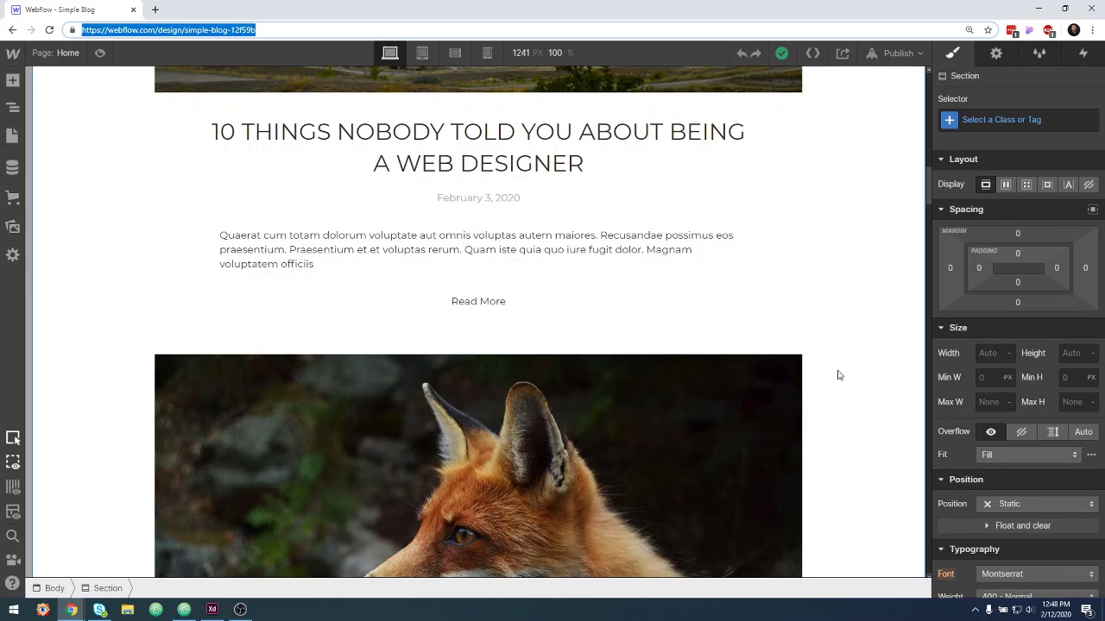
scroll(833, 389, "up", 1)
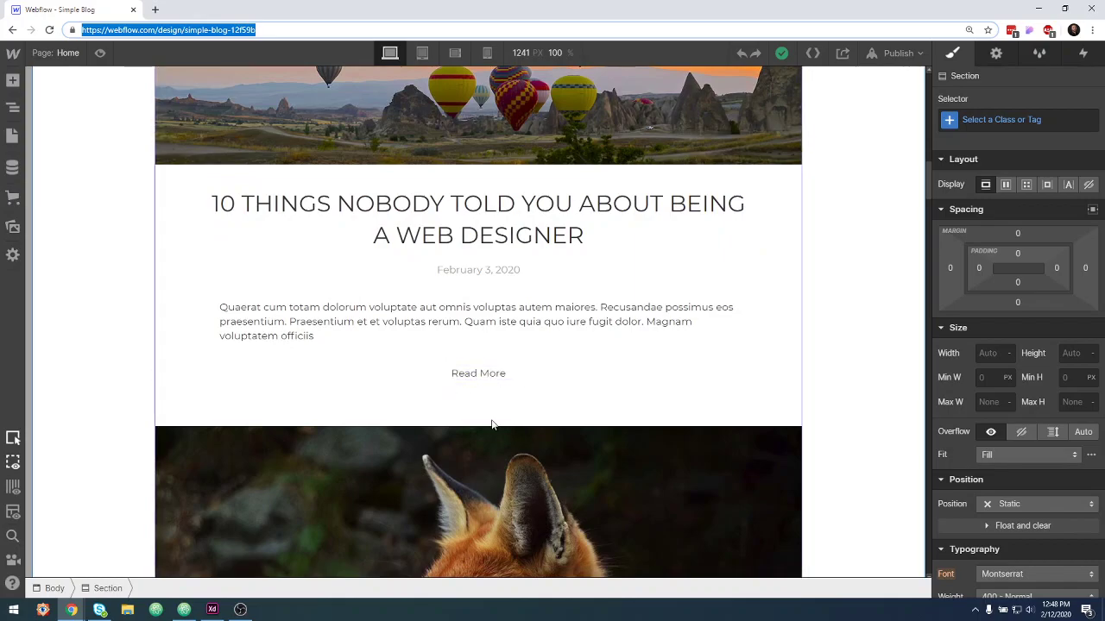
scroll(505, 462, "down", 6)
scroll(514, 466, "up", 7)
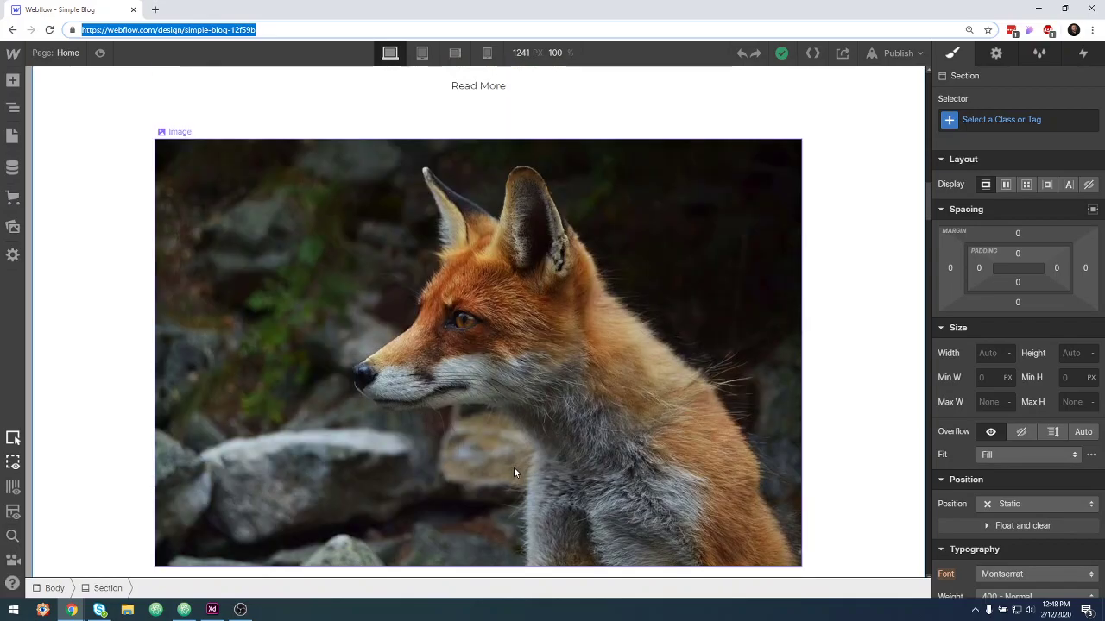
scroll(513, 470, "up", 3)
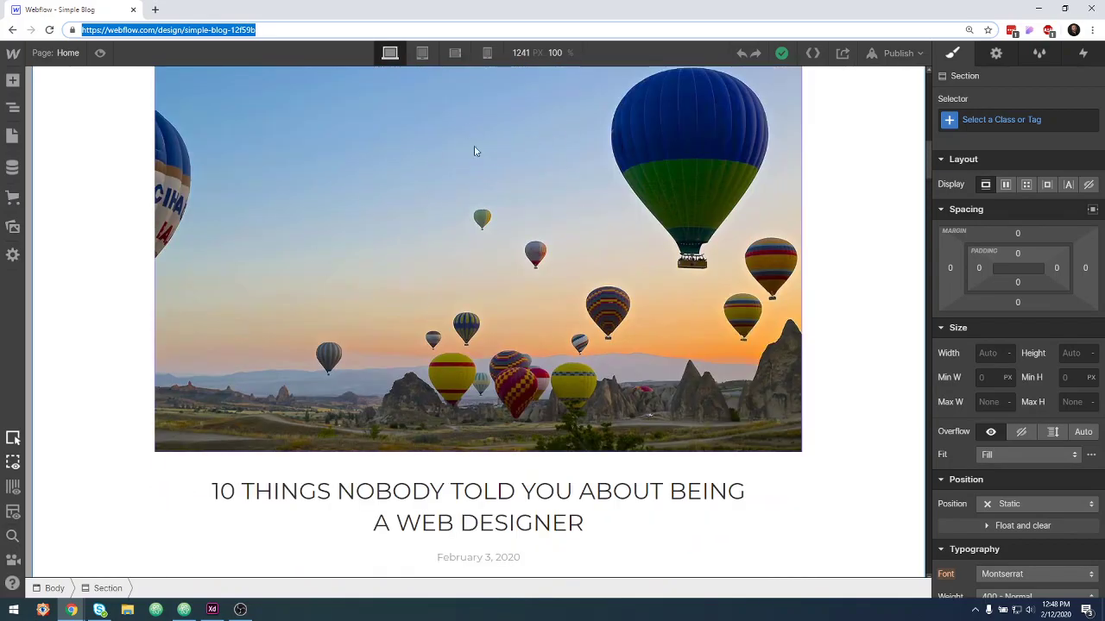
scroll(506, 288, "up", 10)
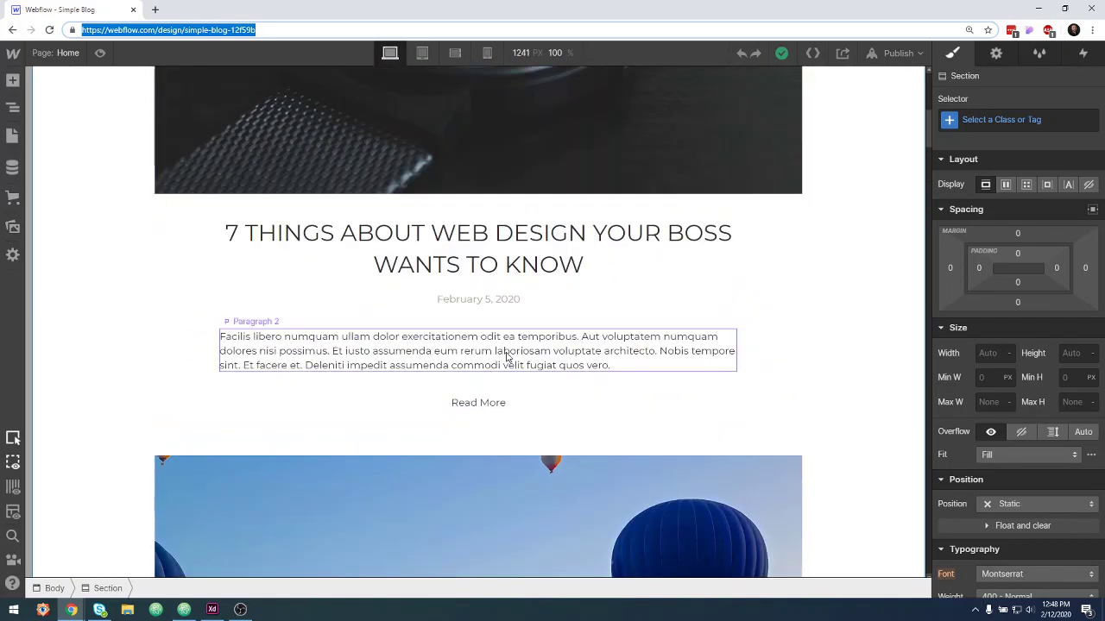
scroll(493, 395, "down", 5)
scroll(493, 395, "up", 3)
scroll(493, 395, "down", 1)
scroll(492, 399, "down", 1)
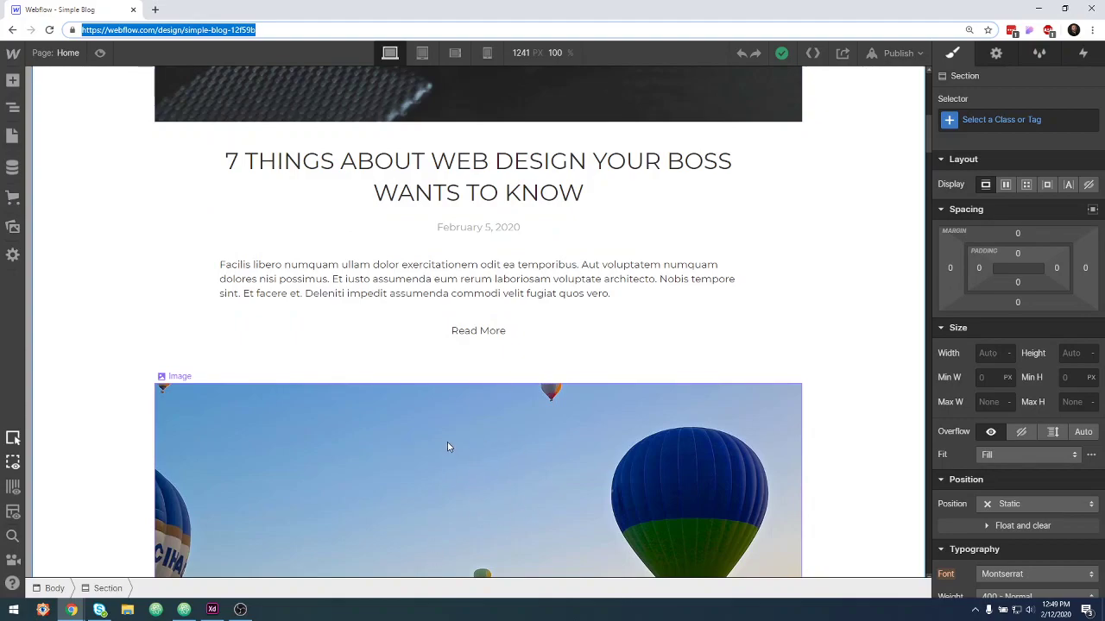
scroll(444, 504, "down", 7)
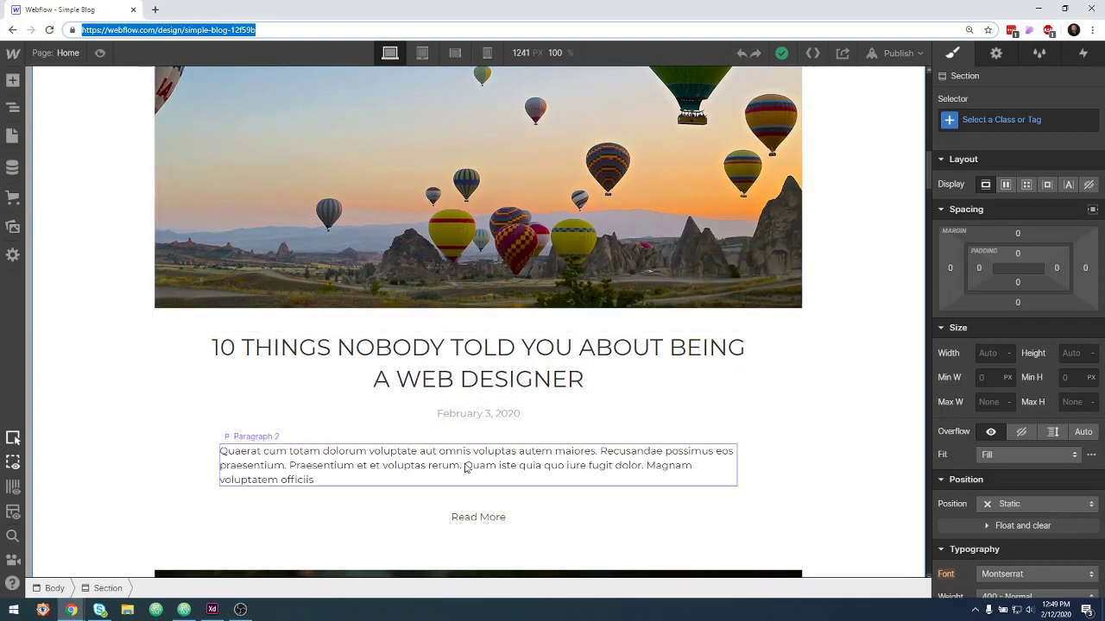
scroll(471, 462, "up", 12)
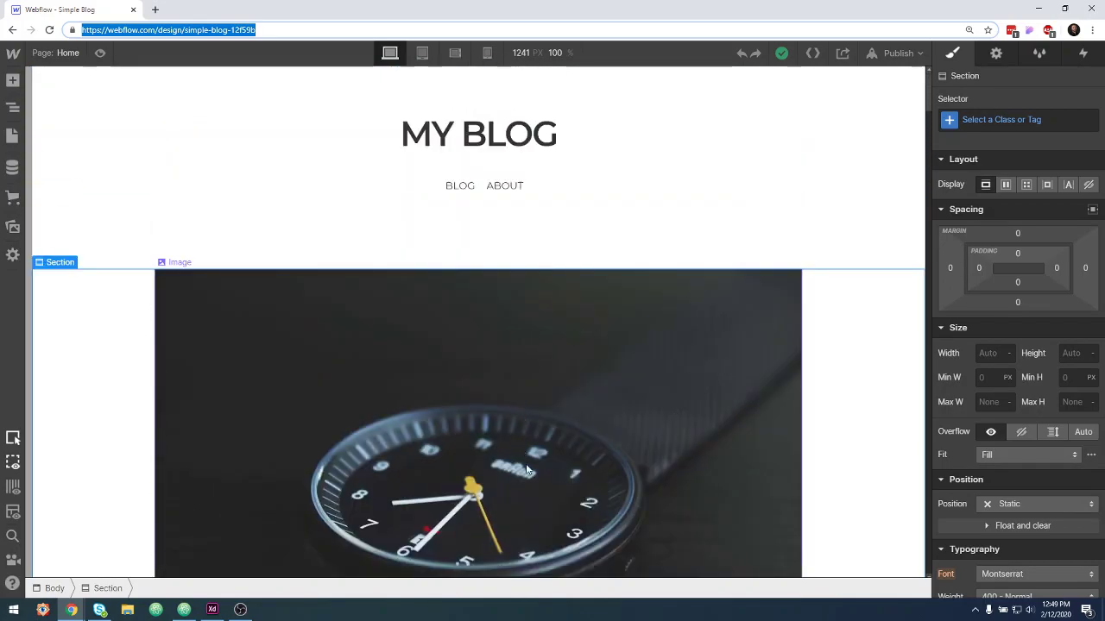
scroll(559, 374, "down", 15)
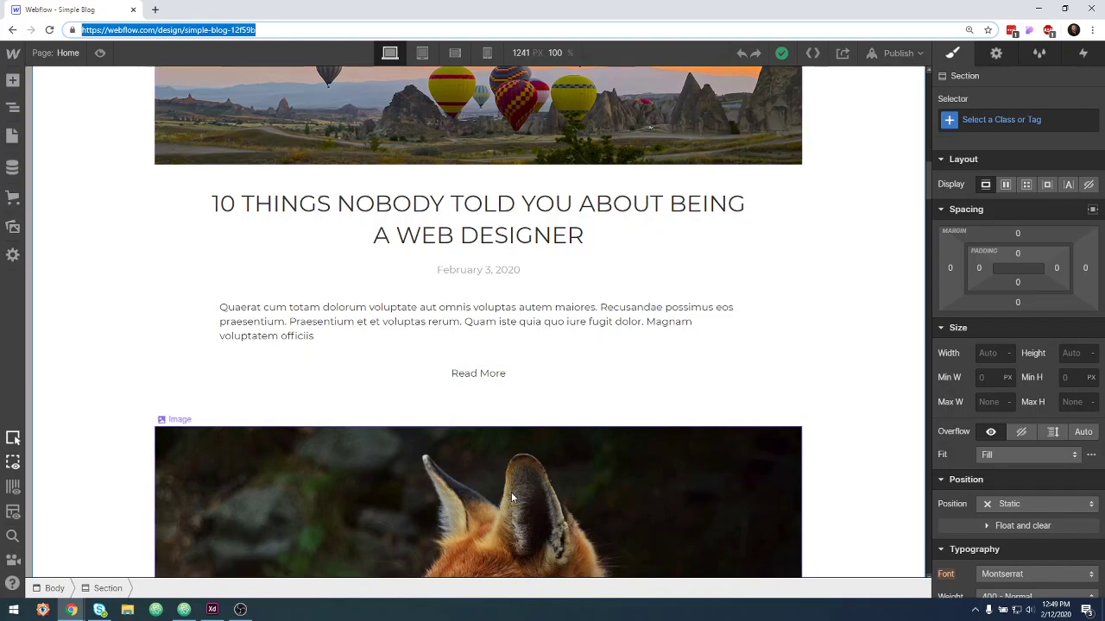
scroll(597, 484, "down", 10)
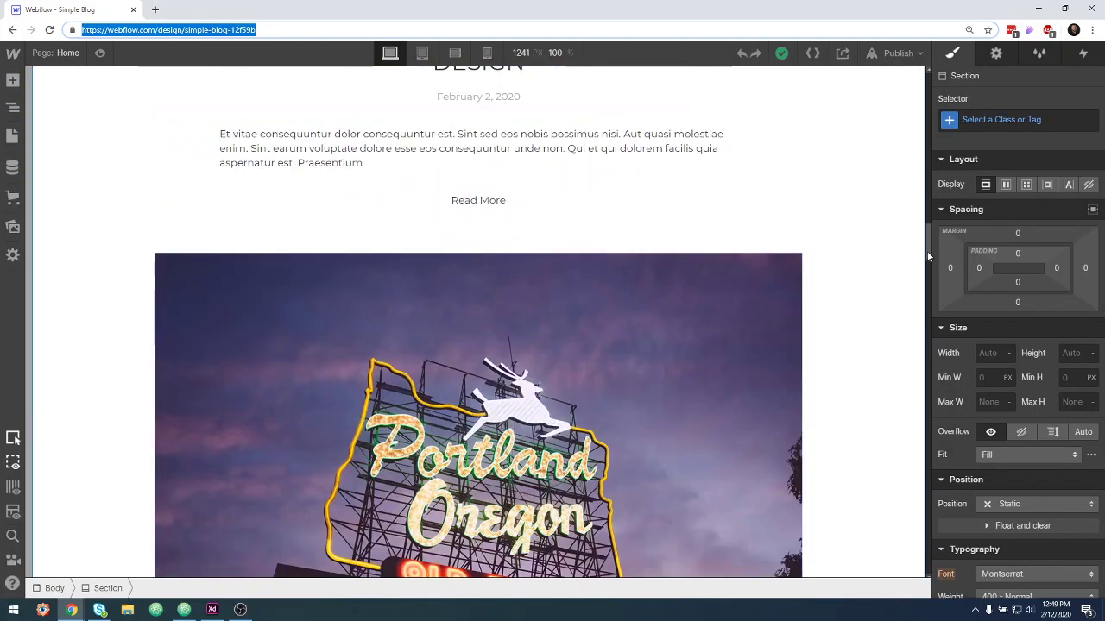
left_click_drag(927, 251, 913, 576)
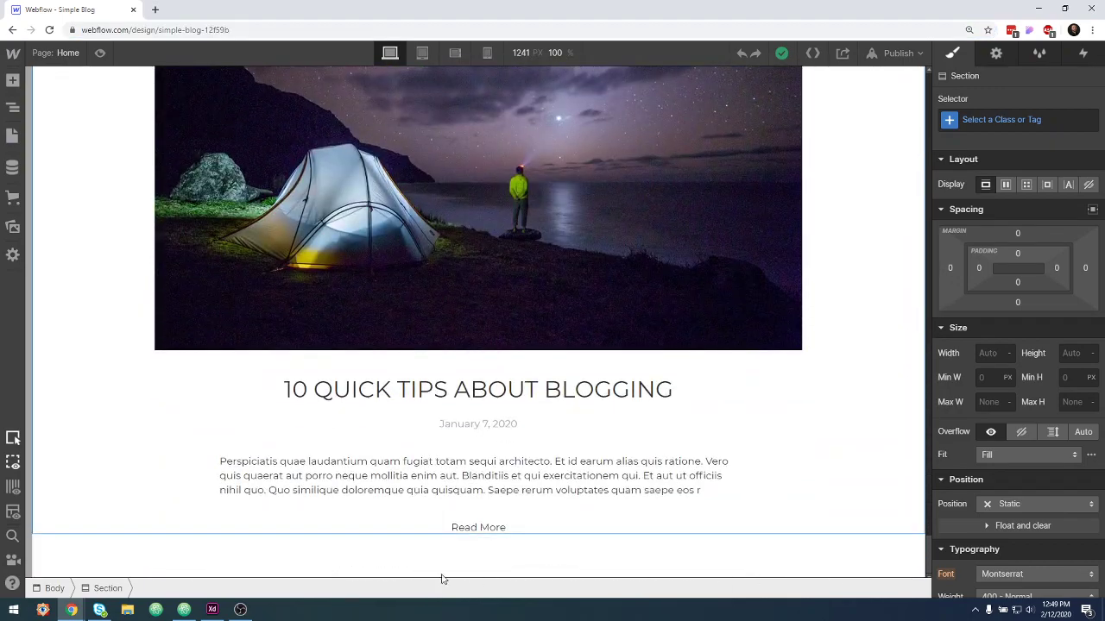
scroll(469, 216, "up", 3)
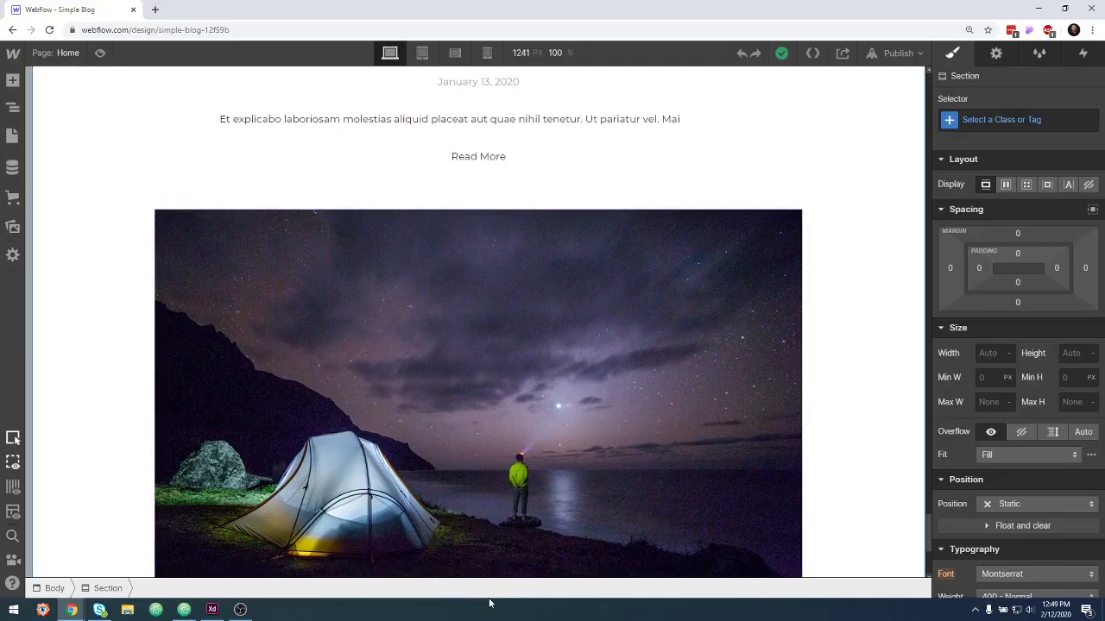
scroll(500, 307, "down", 3)
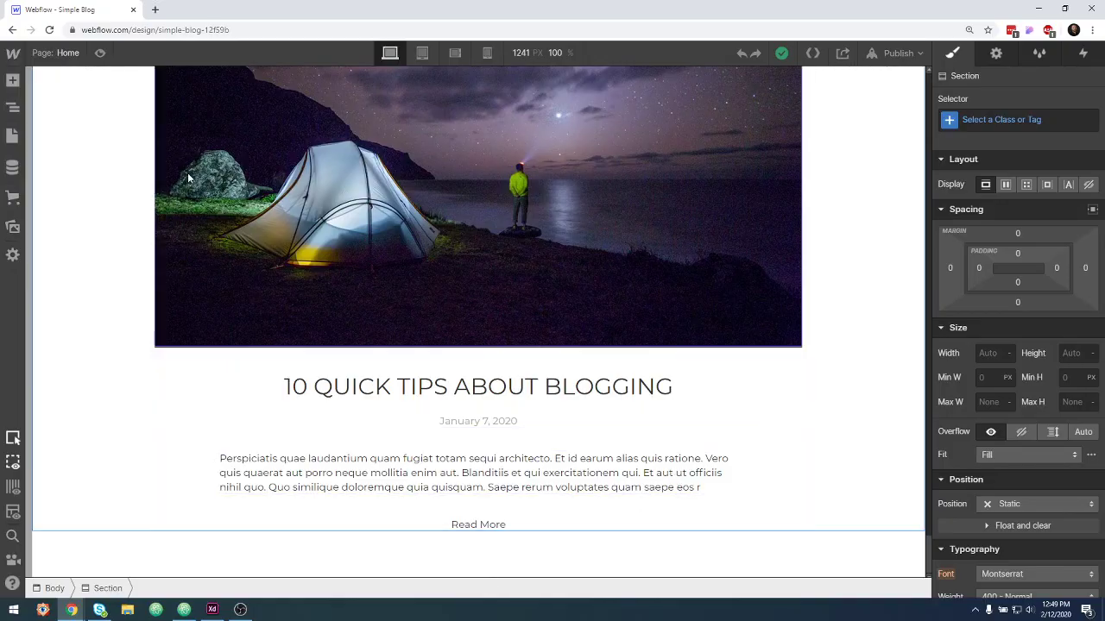
scroll(644, 380, "down", 10)
scroll(850, 399, "up", 6)
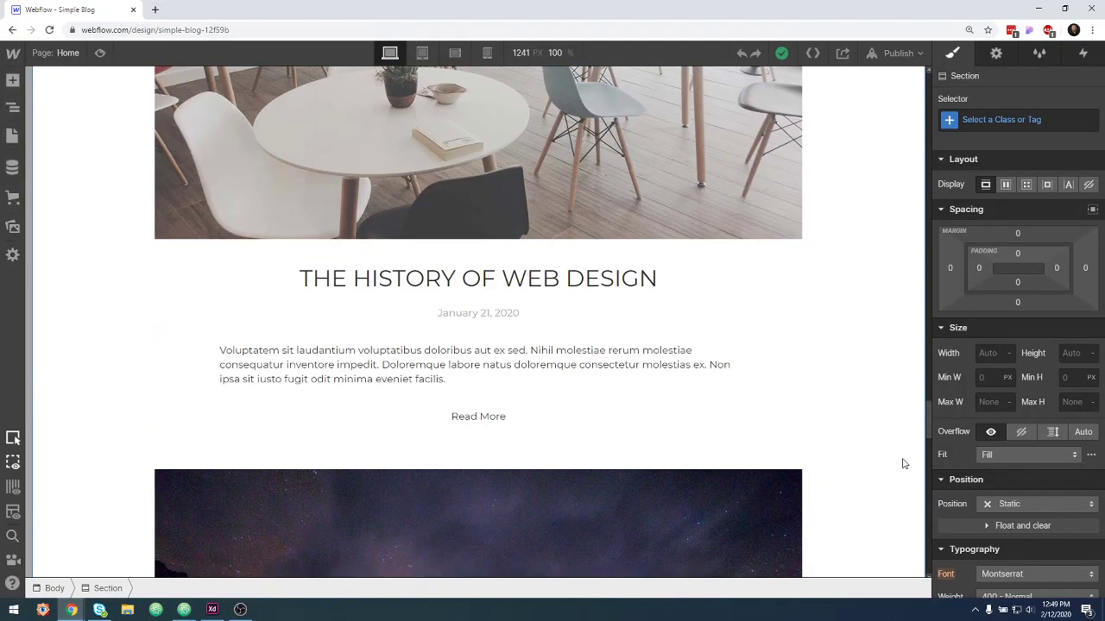
left_click_drag(927, 427, 931, 103)
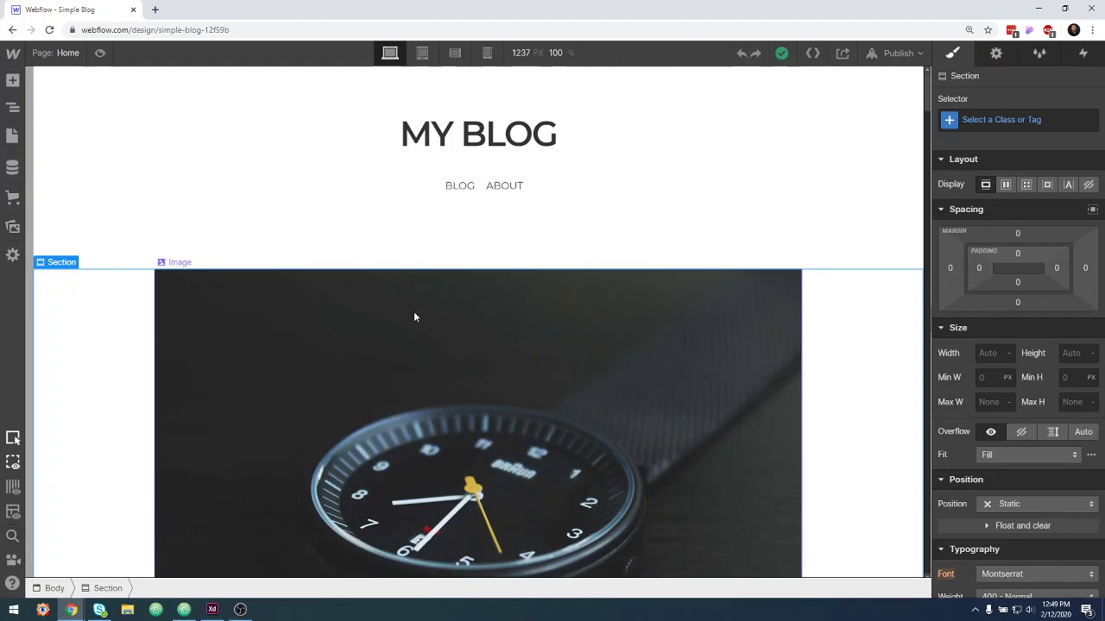
Select the first post's watch image and show its element trigger options in Interactions.
left_click(515, 373)
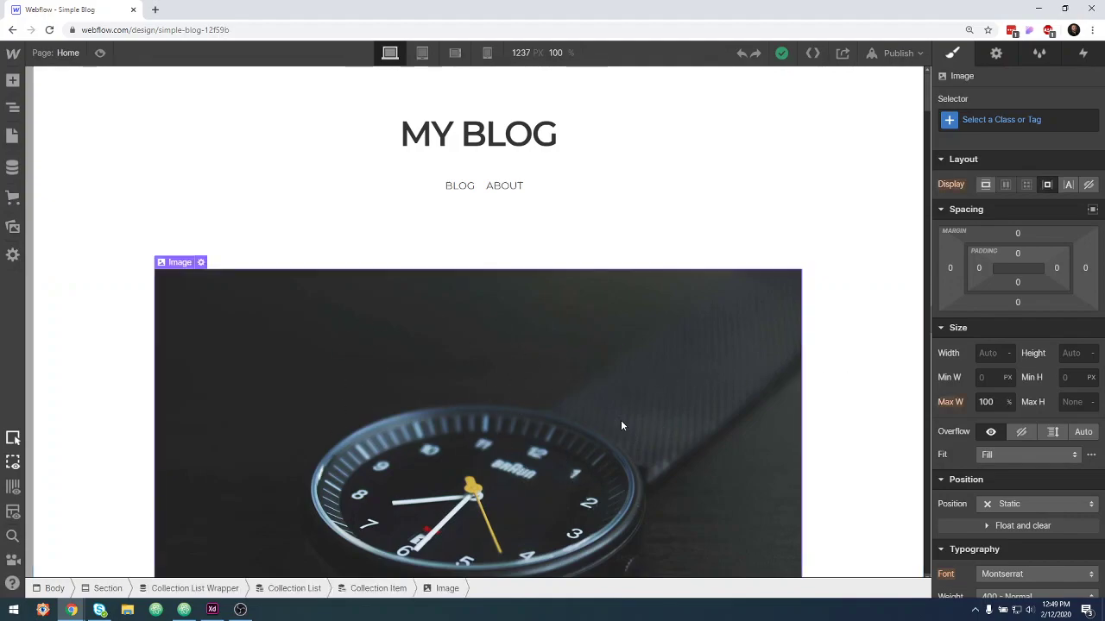
scroll(544, 418, "down", 6)
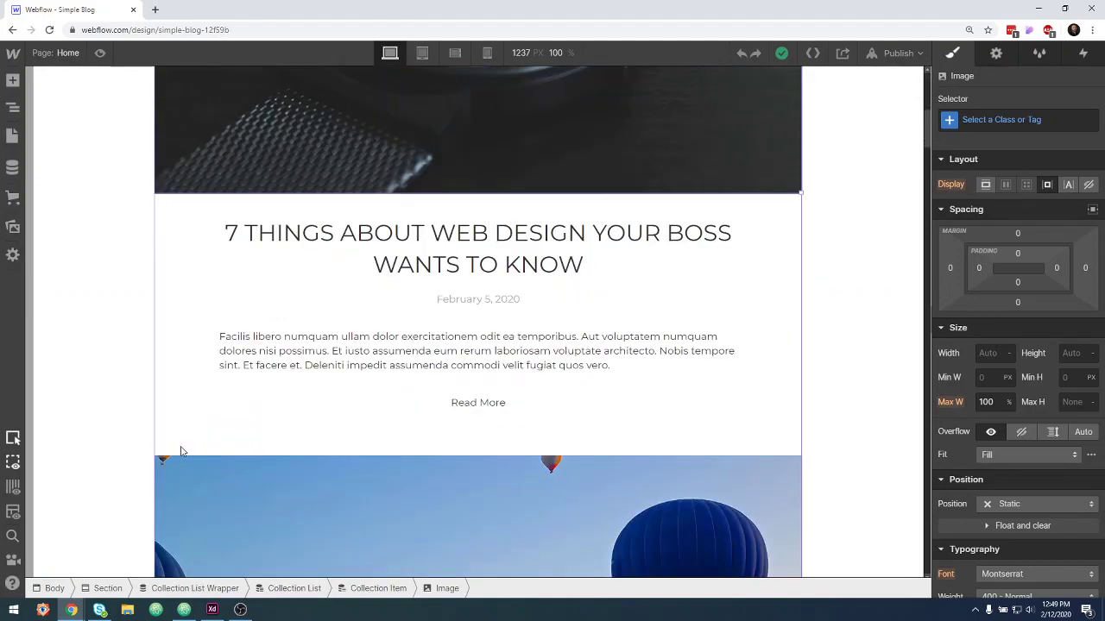
scroll(427, 363, "up", 6)
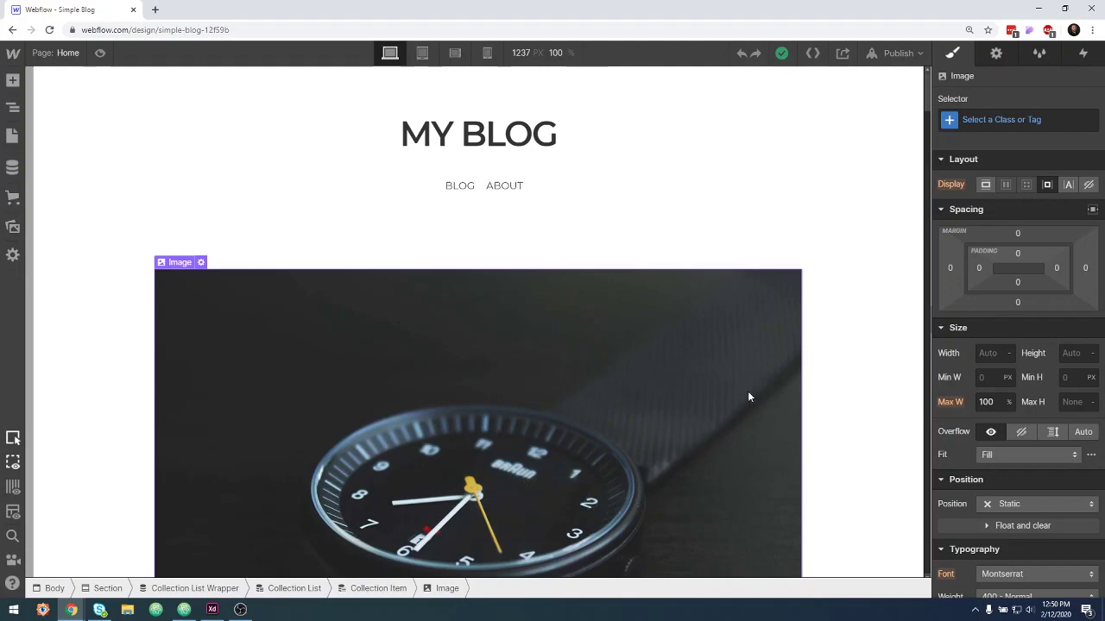
left_click(1085, 56)
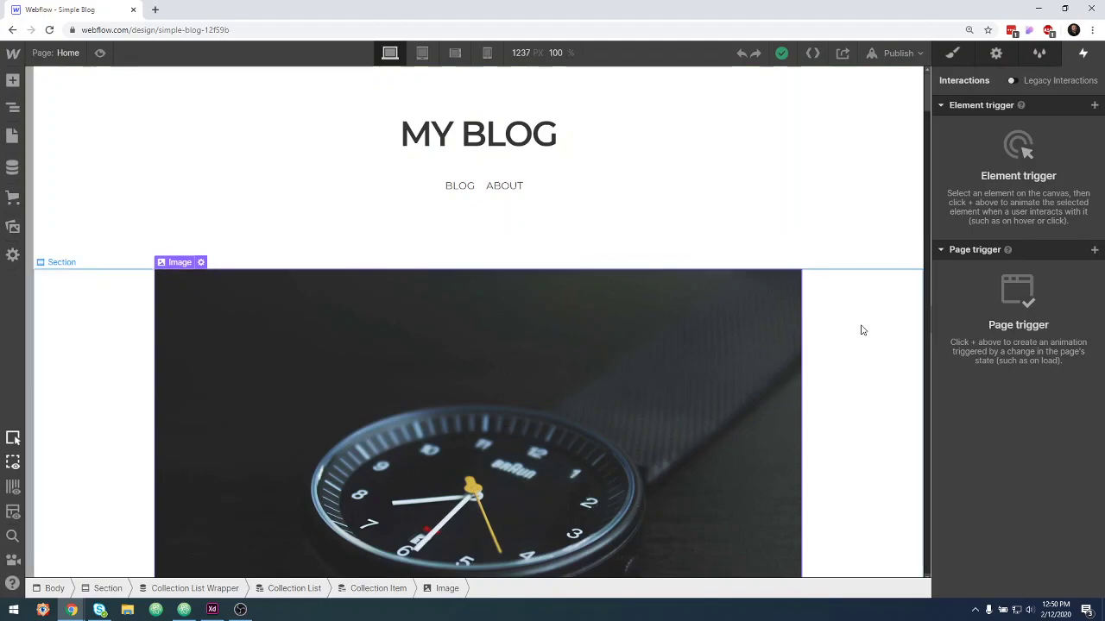
left_click(1095, 250)
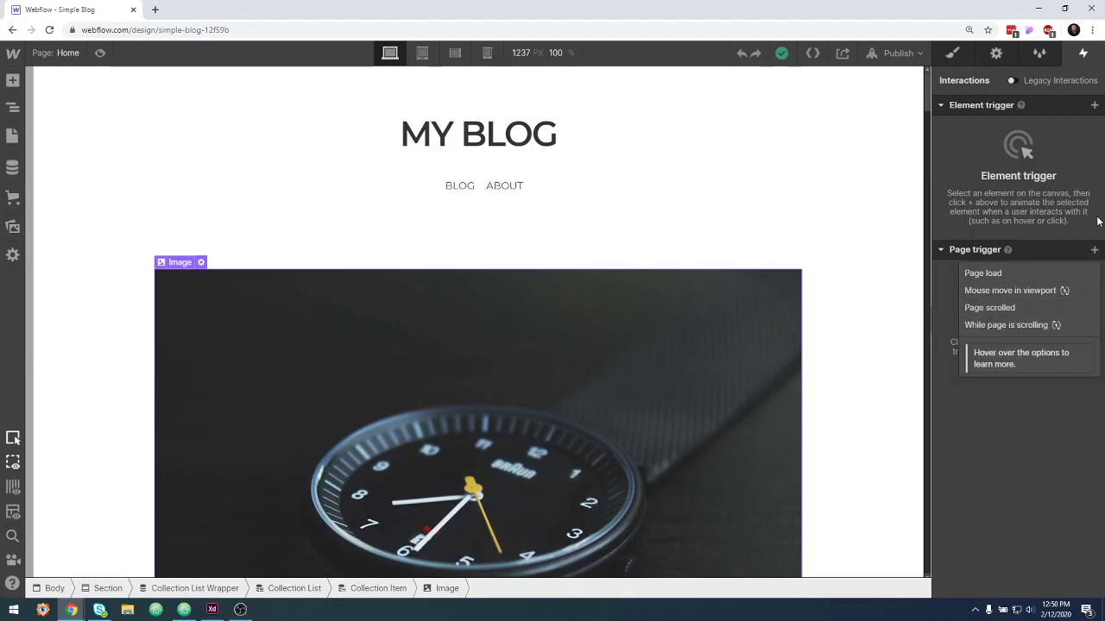
left_click(1095, 104)
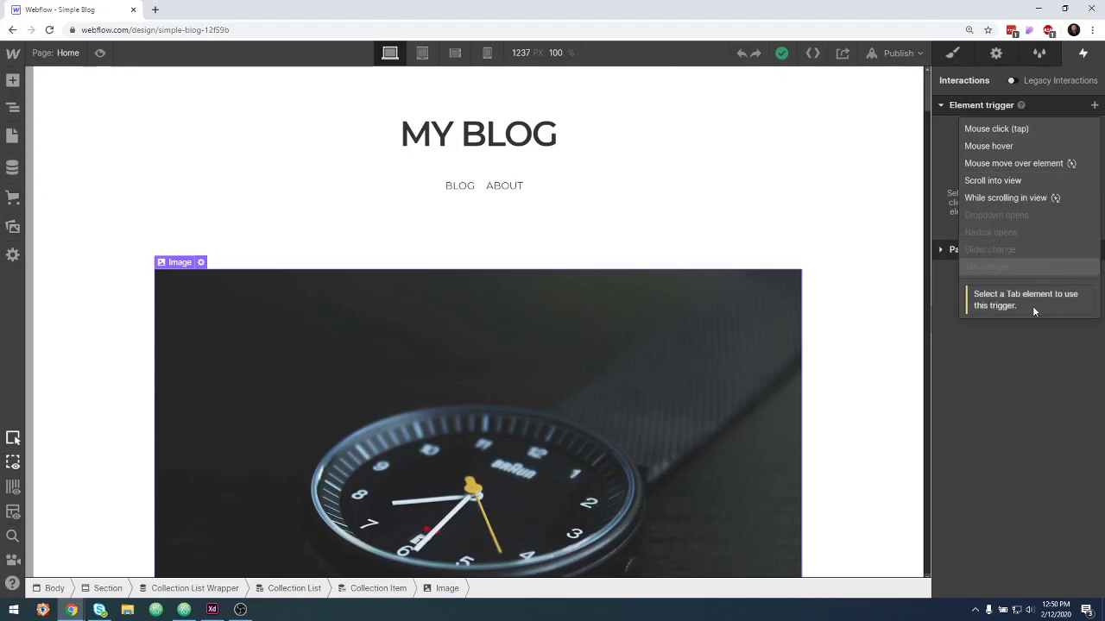
Add a Scroll into view trigger to the image, keeping it enabled on all four device sizes.
left_click(1007, 182)
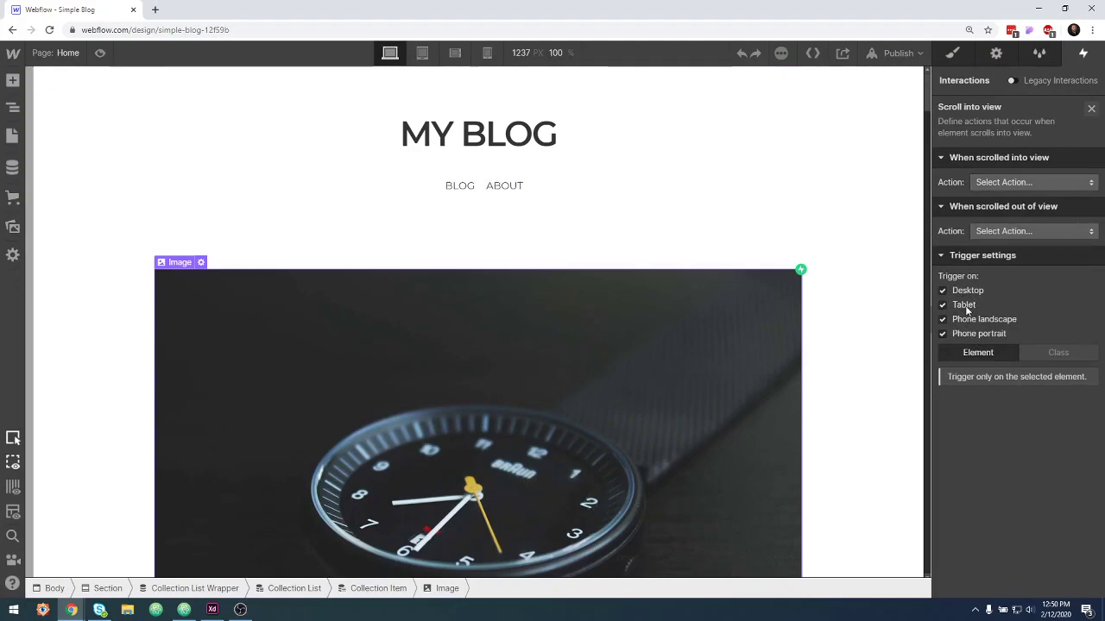
left_click(943, 334)
left_click(943, 320)
left_click(941, 306)
left_click(943, 333)
left_click(942, 320)
left_click(942, 304)
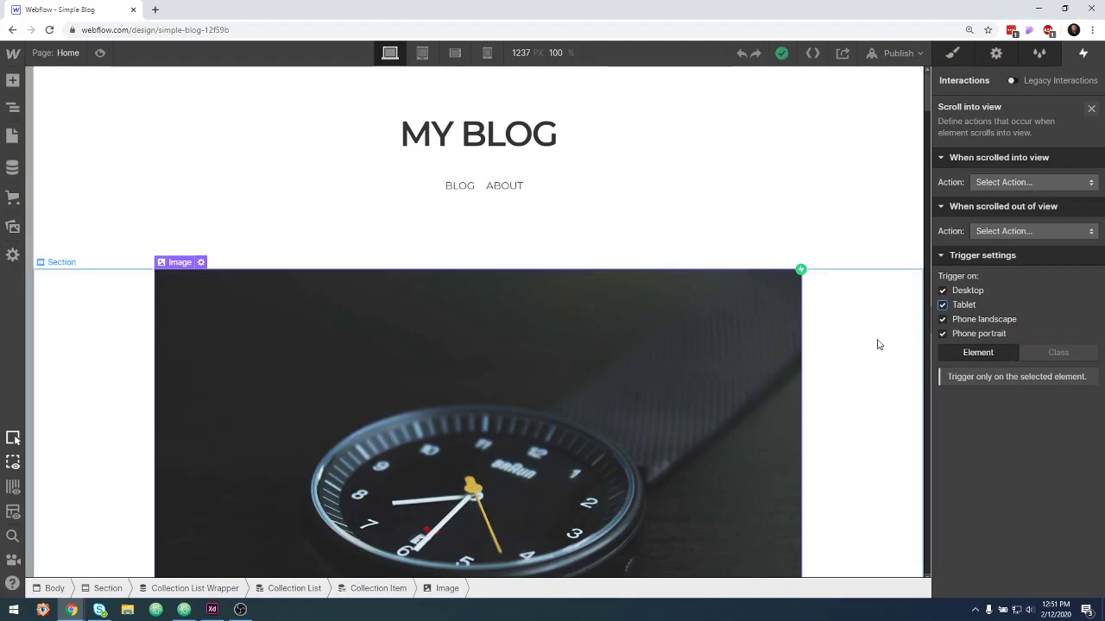
left_click(964, 308)
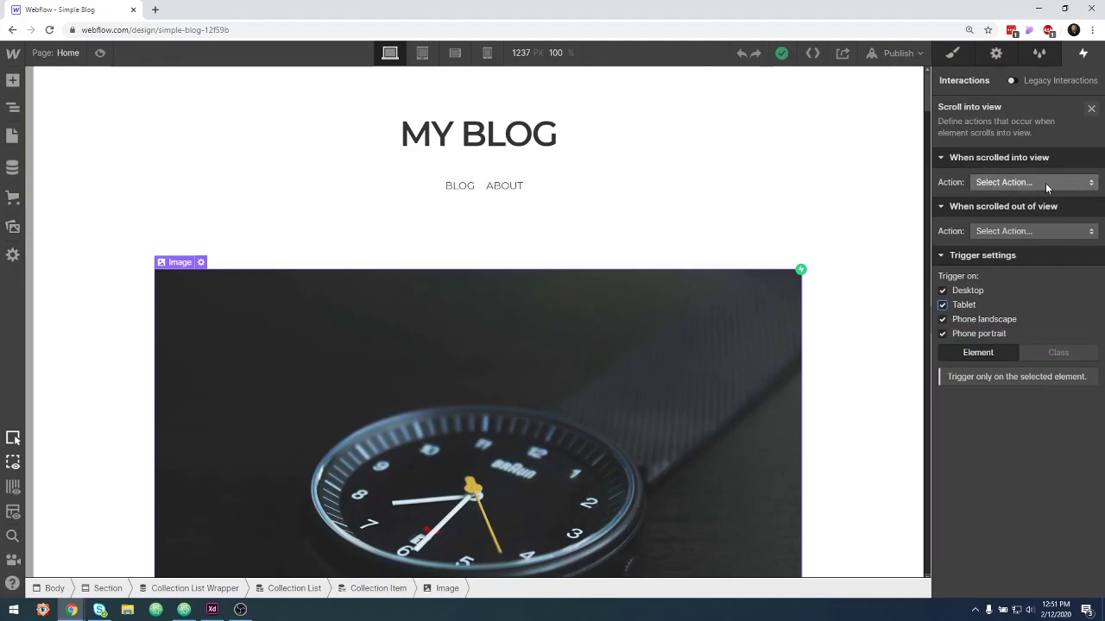
Set the scrolled-into-view action to Start an Animation and collapse the other sections.
left_click(1046, 183)
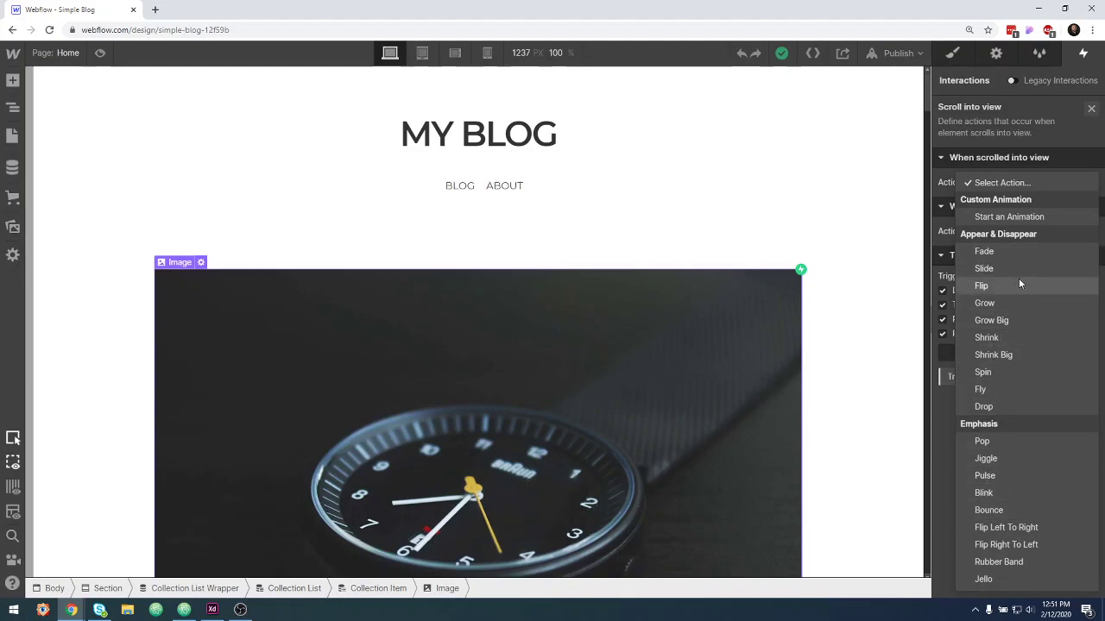
left_click(1022, 217)
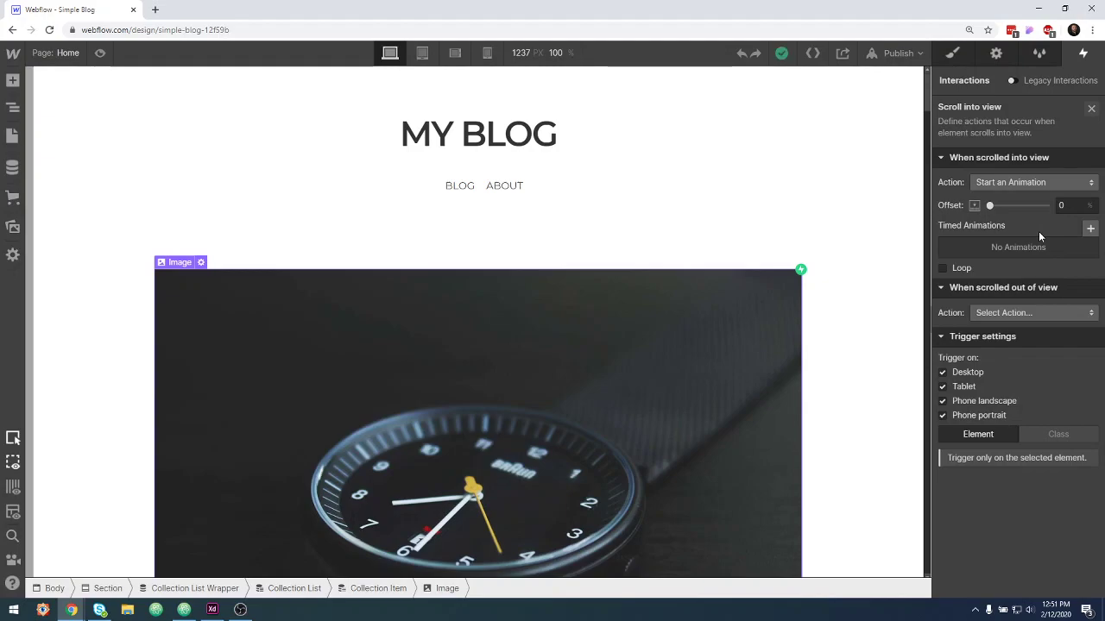
left_click(942, 288)
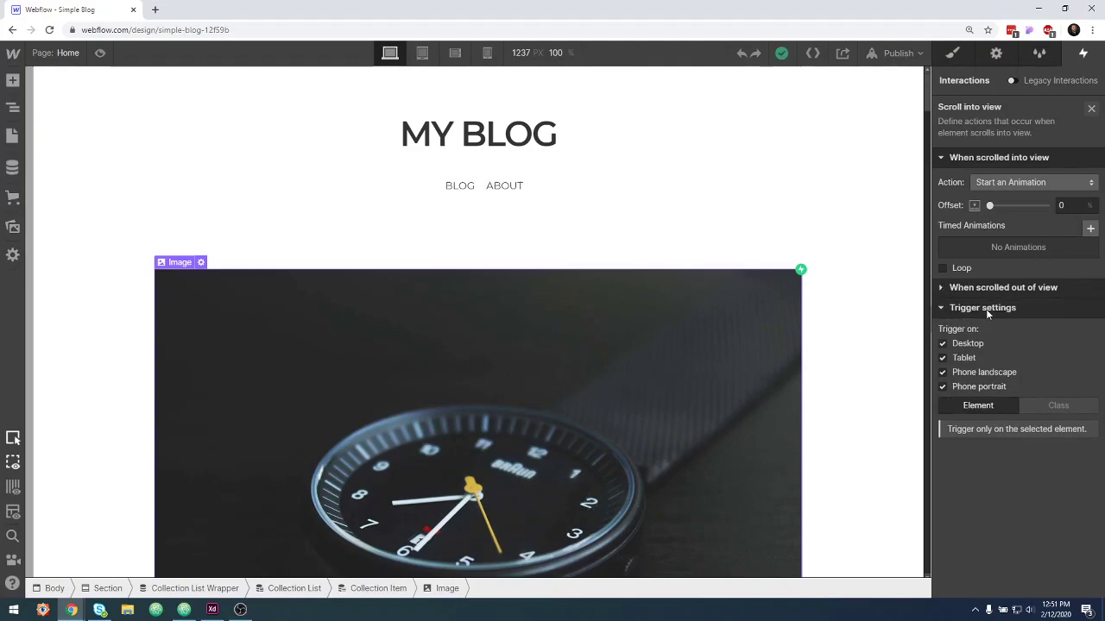
left_click(940, 308)
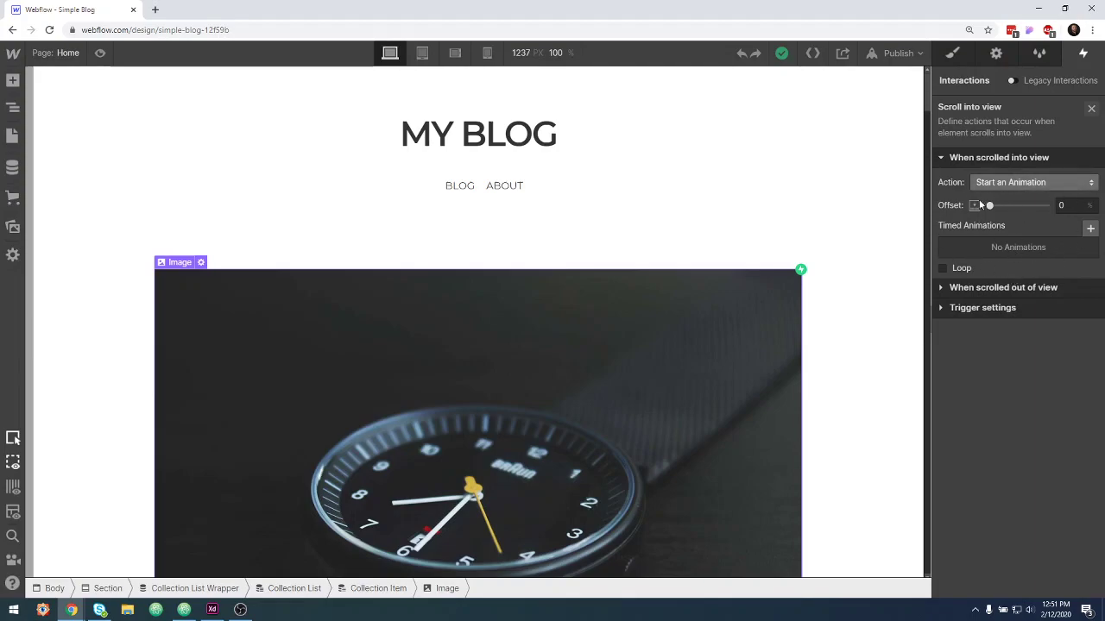
Create a new timed animation and name it fade-in-up.
left_click(1091, 230)
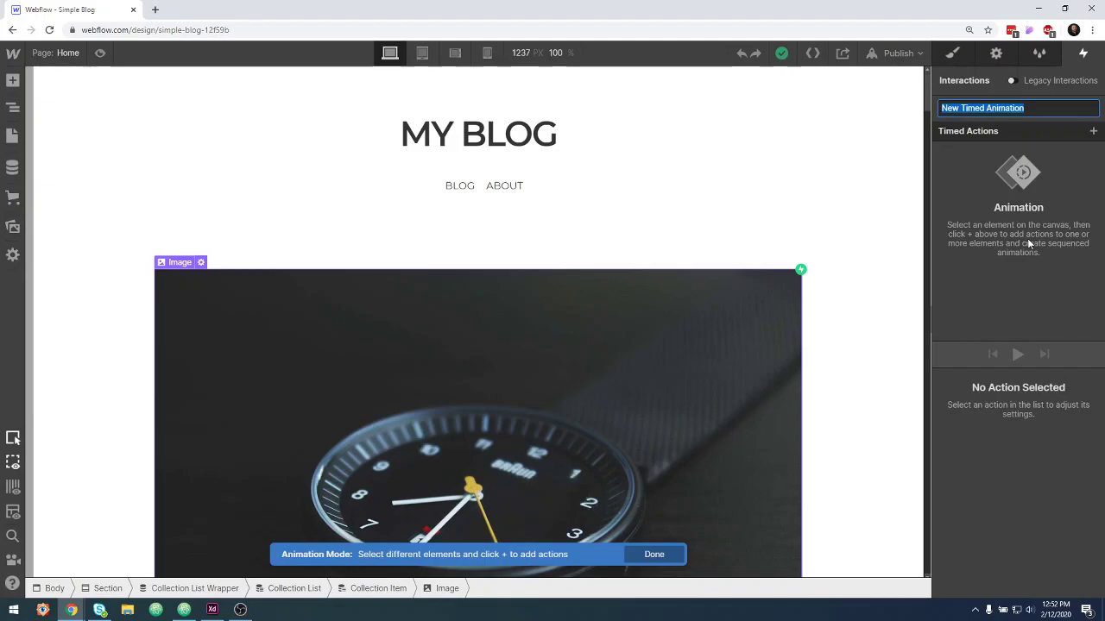
type("fade-in-up")
key("Return")
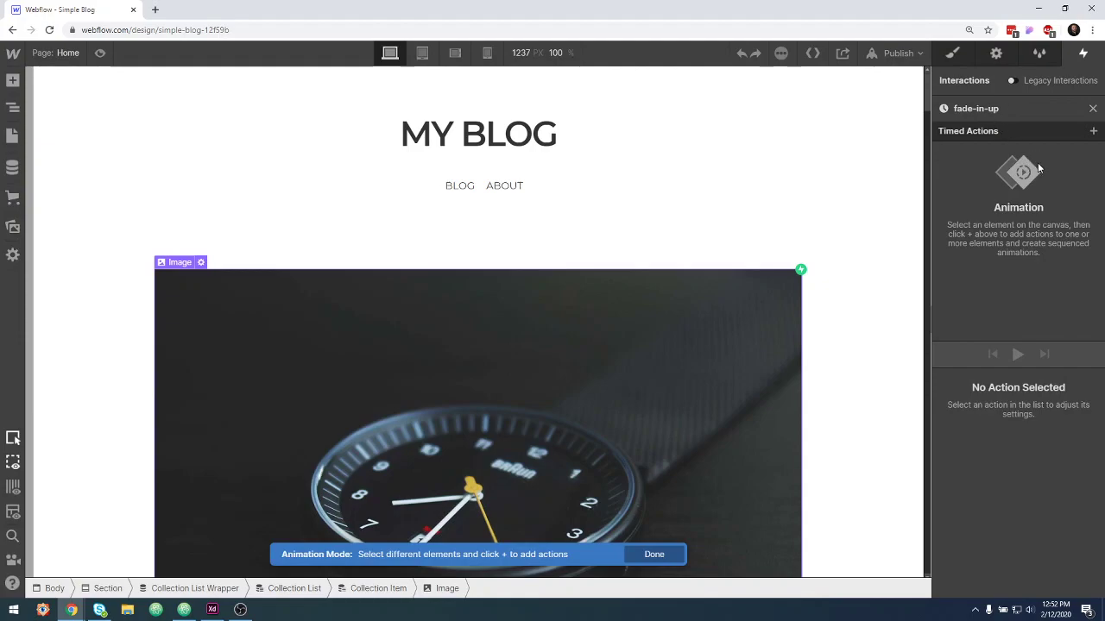
Add a Move action on the image to fade-in-up and preview it twice.
left_click(1094, 131)
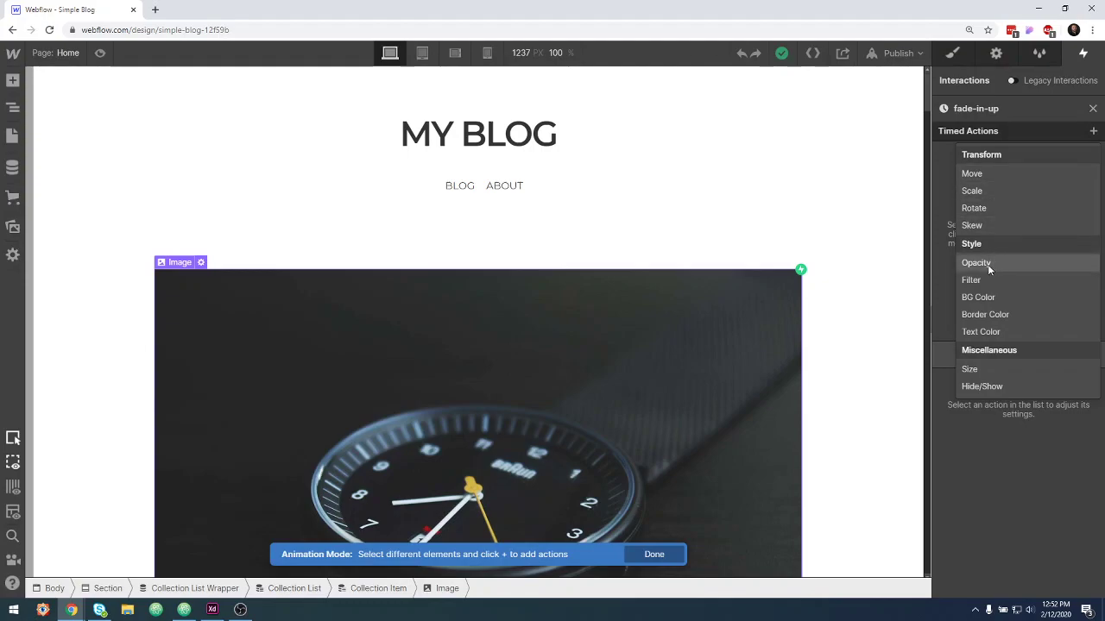
left_click(982, 174)
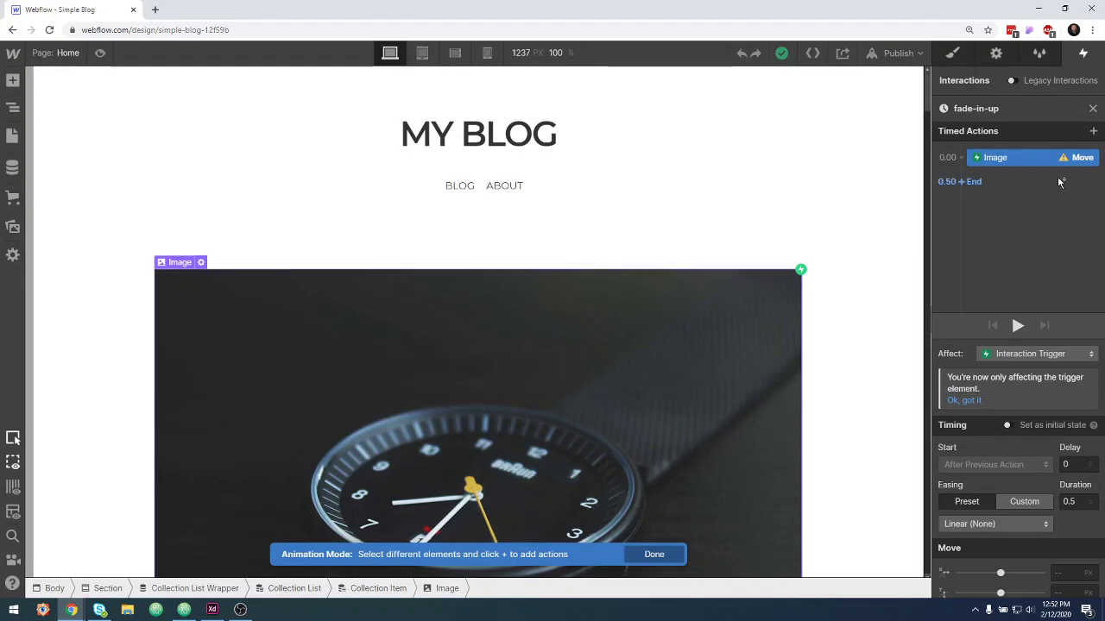
left_click(1019, 326)
left_click(1018, 327)
mouse_move(1065, 160)
Dismiss the 'Ok, got it' notice and set the Move action's Affect to Selected Element.
left_click(964, 401)
left_click(1057, 370)
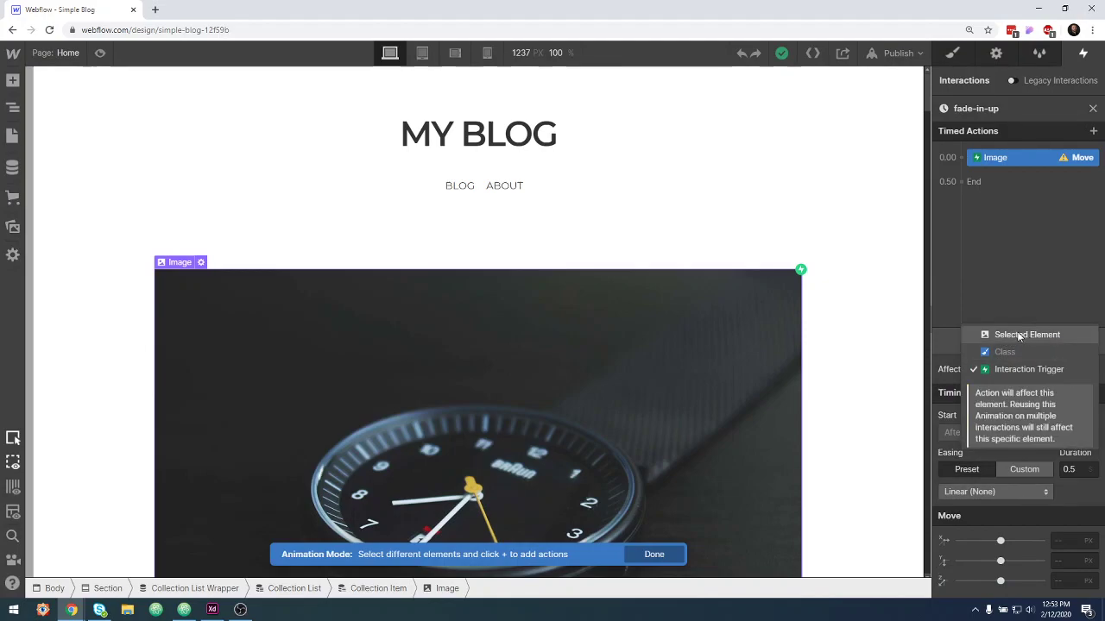
left_click(1021, 337)
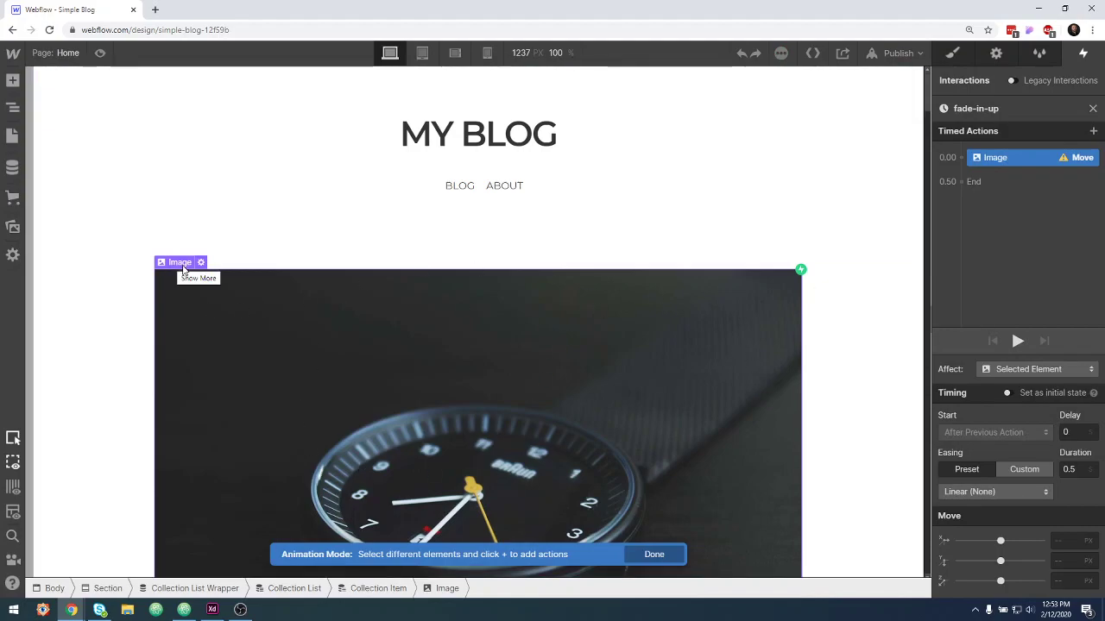
scroll(523, 431, "down", 3)
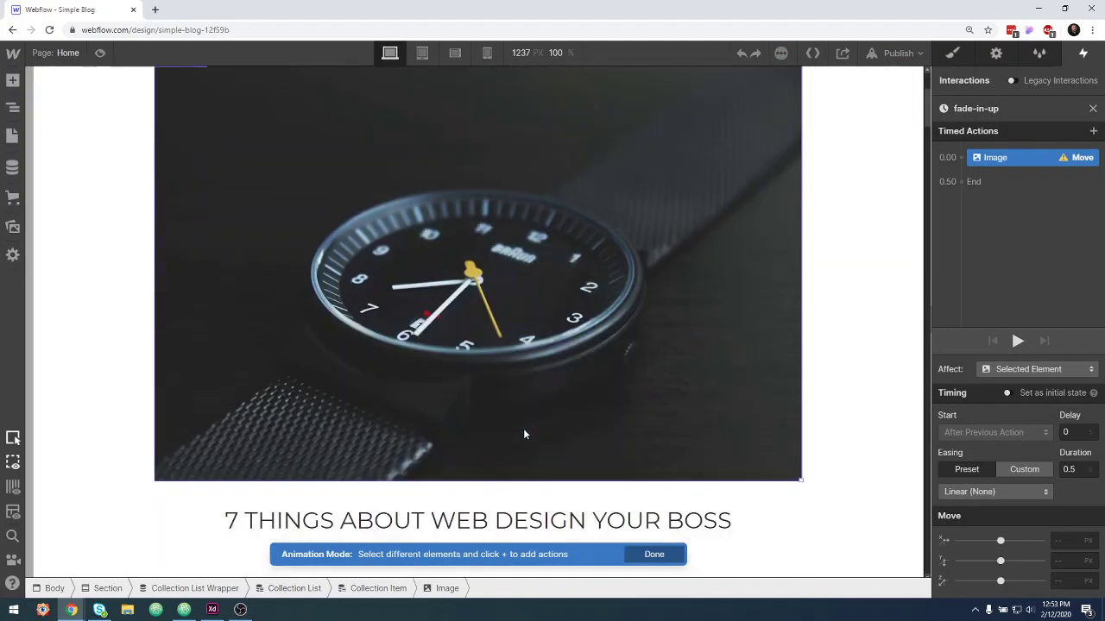
scroll(671, 338, "down", 5)
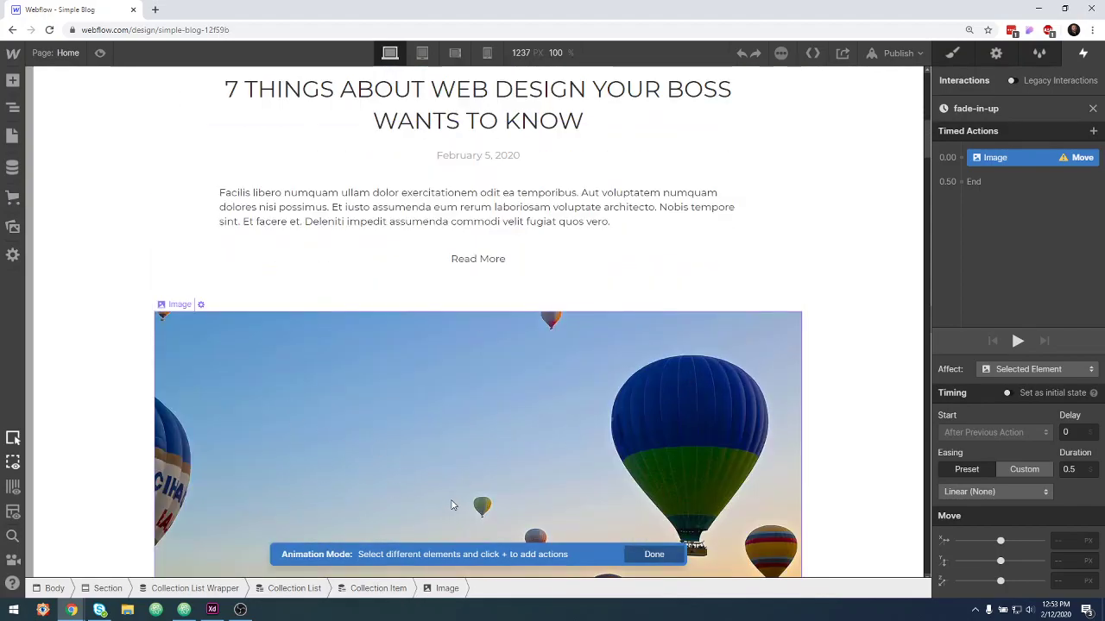
scroll(460, 500, "up", 5)
scroll(460, 499, "up", 3)
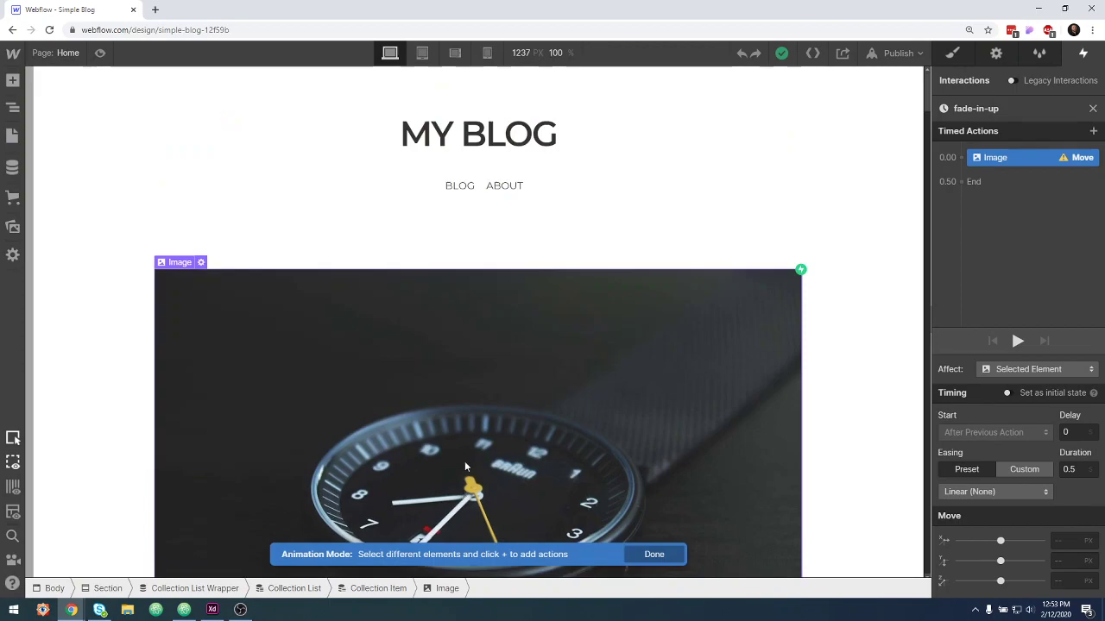
left_click(1031, 369)
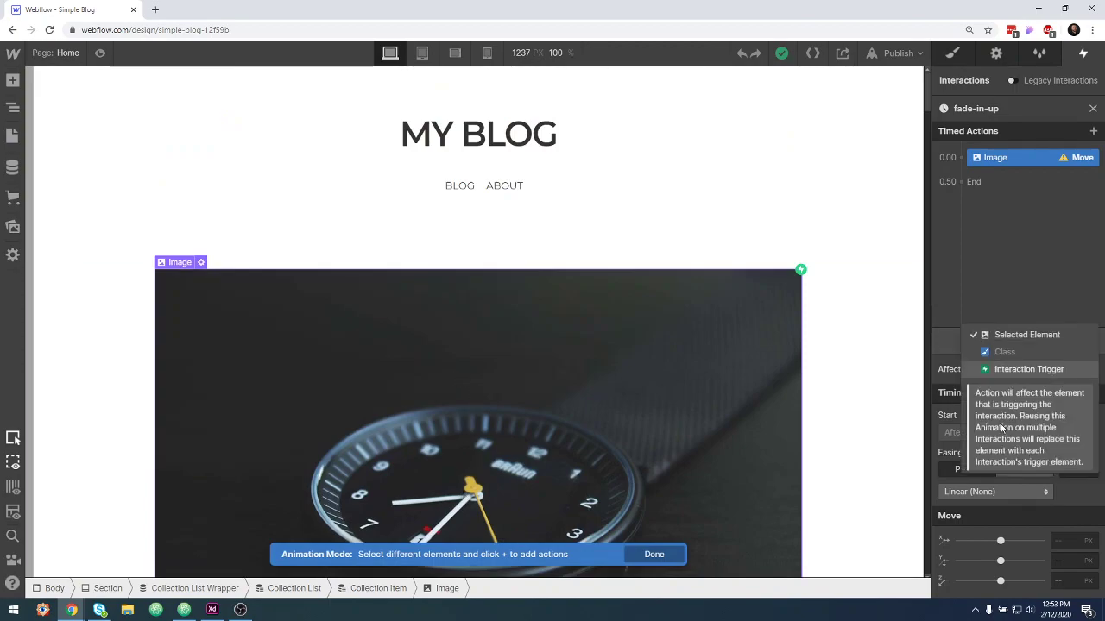
left_click(1024, 337)
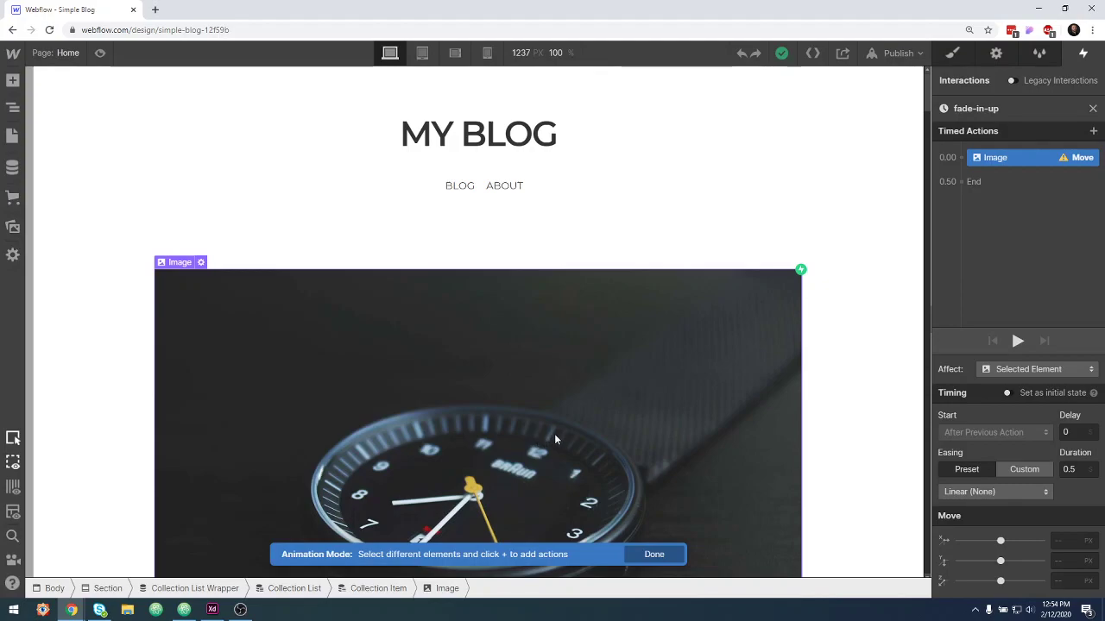
Change the Move action's target to the post-title heading, applied by class.
scroll(675, 390, "down", 5)
left_click(523, 335)
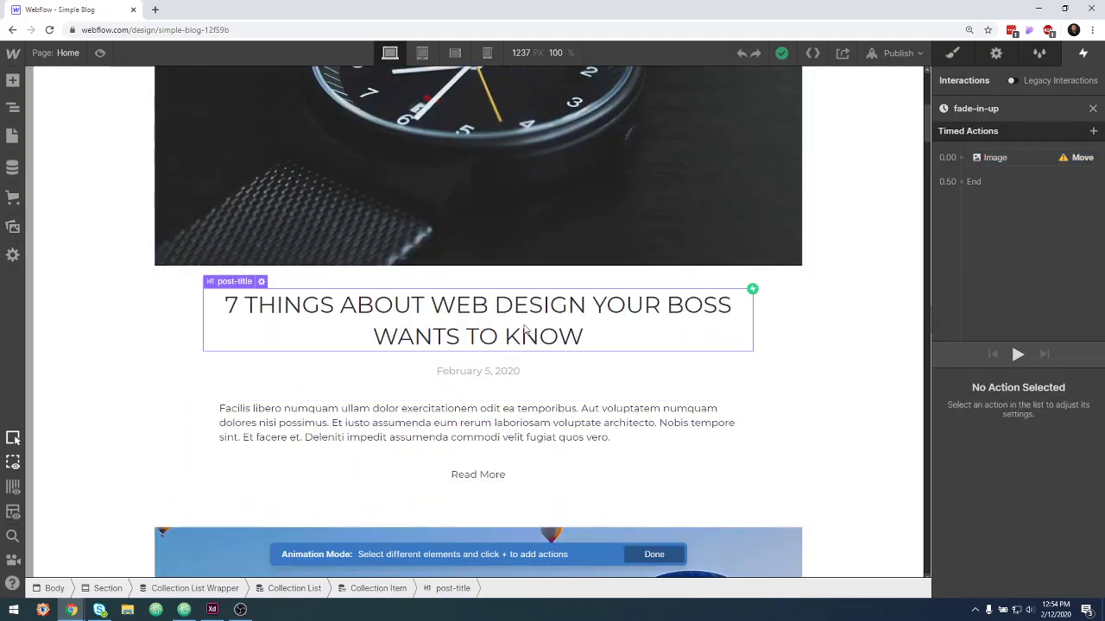
left_click(1016, 157)
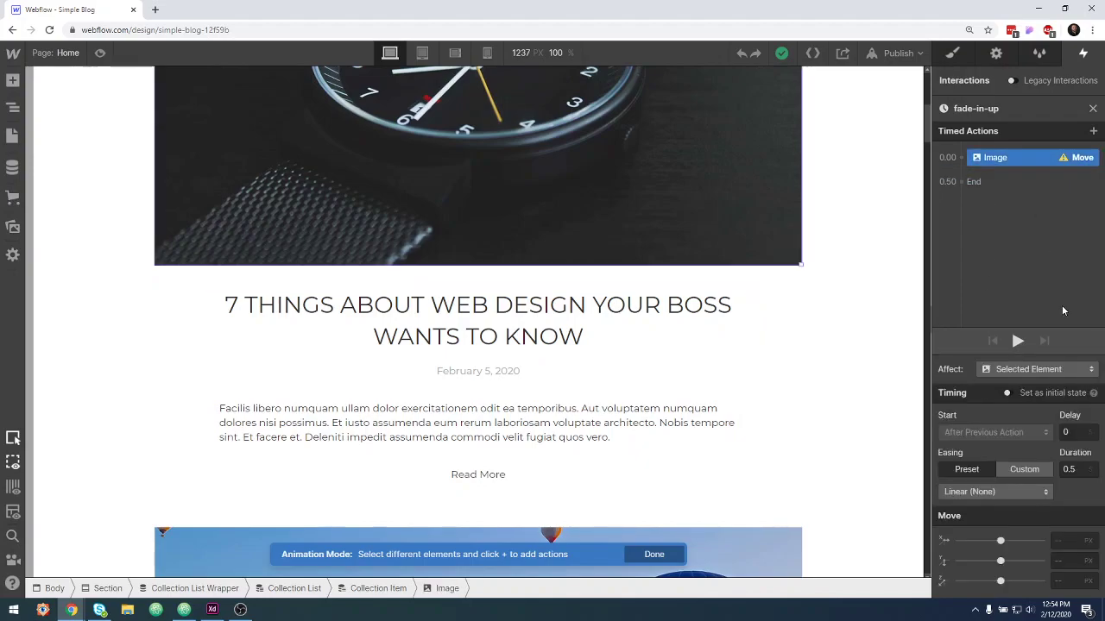
left_click(1039, 160)
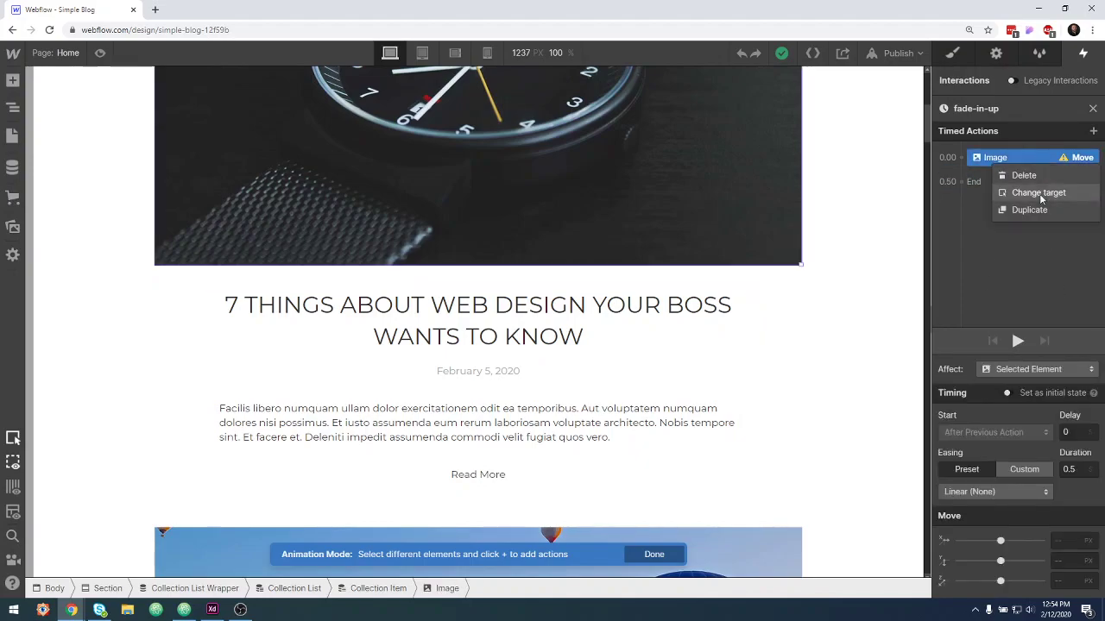
left_click(1039, 193)
left_click(708, 328)
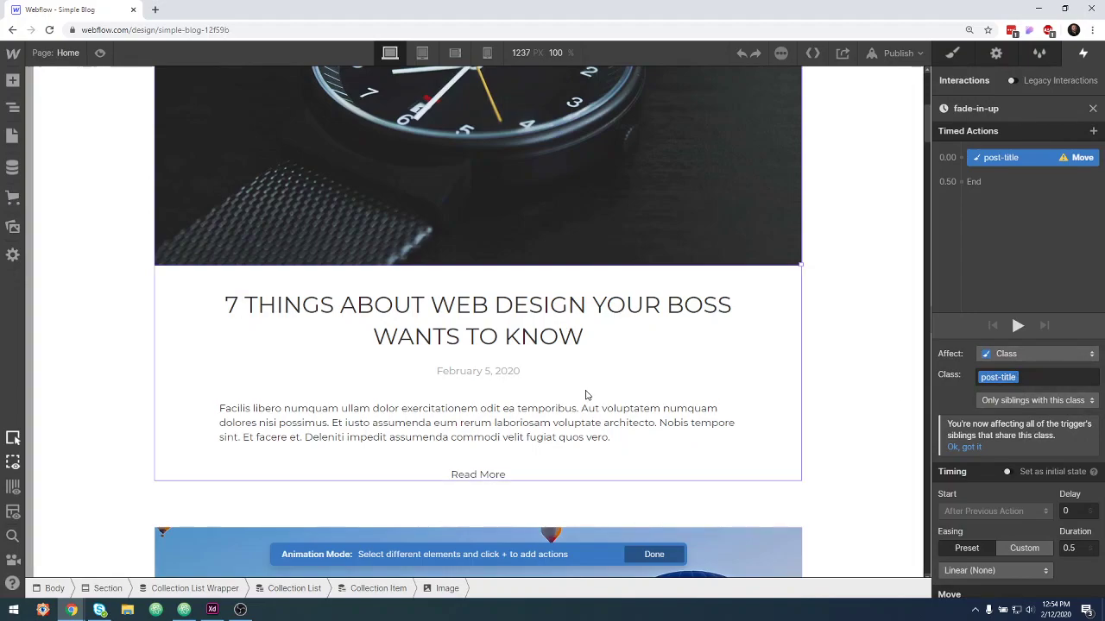
scroll(569, 397, "down", 5)
scroll(561, 398, "down", 3)
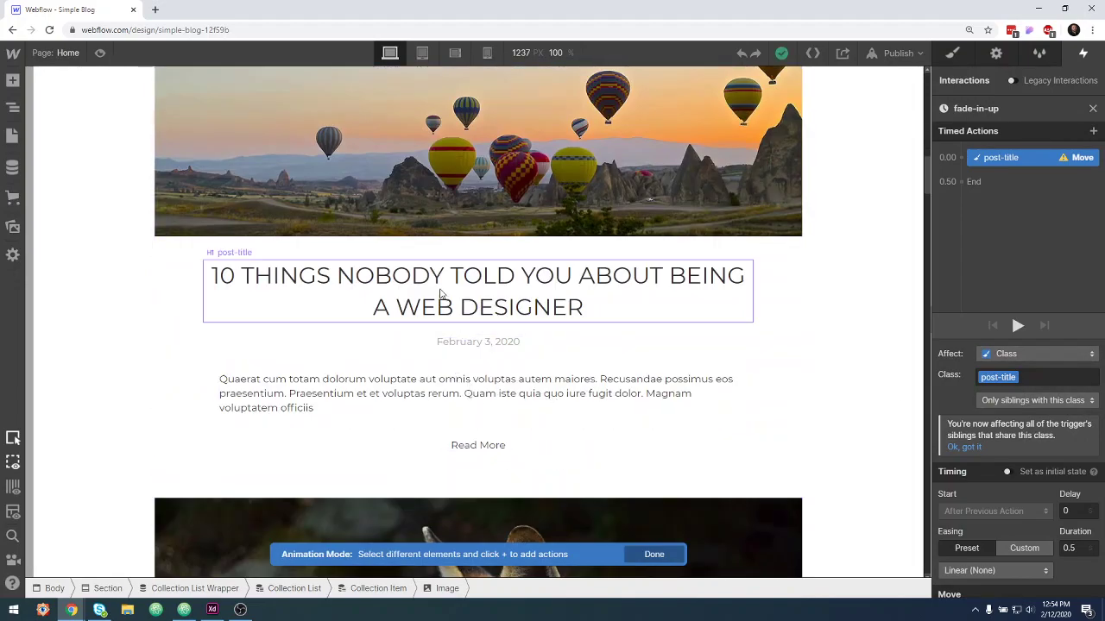
scroll(508, 331, "up", 8)
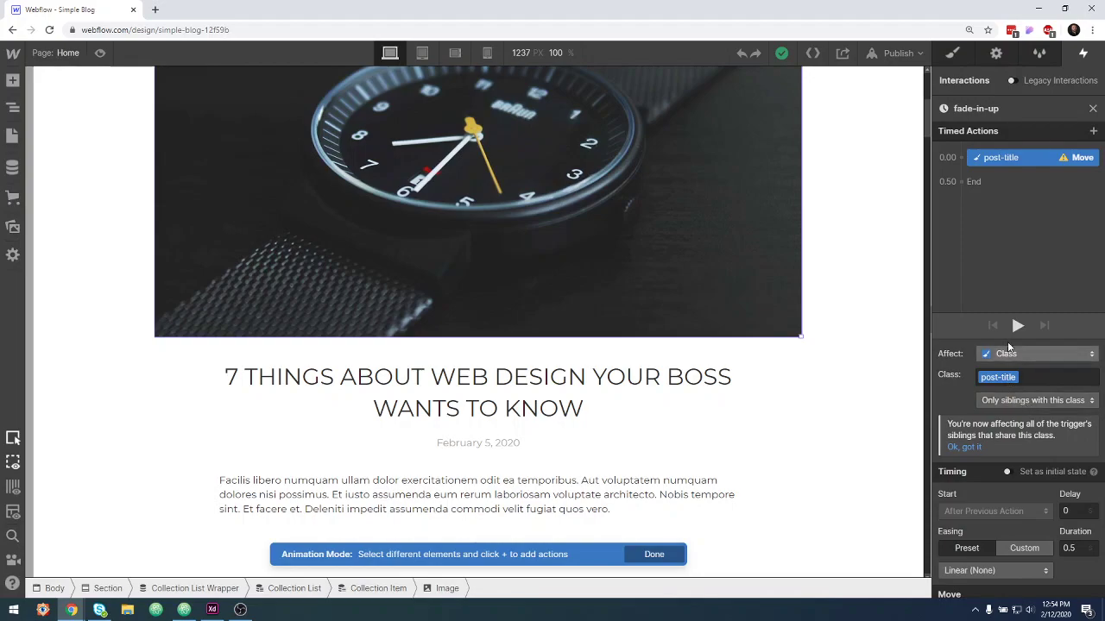
Retarget the Move action to the watch image and set Affect to Selected Element.
right_click(1021, 156)
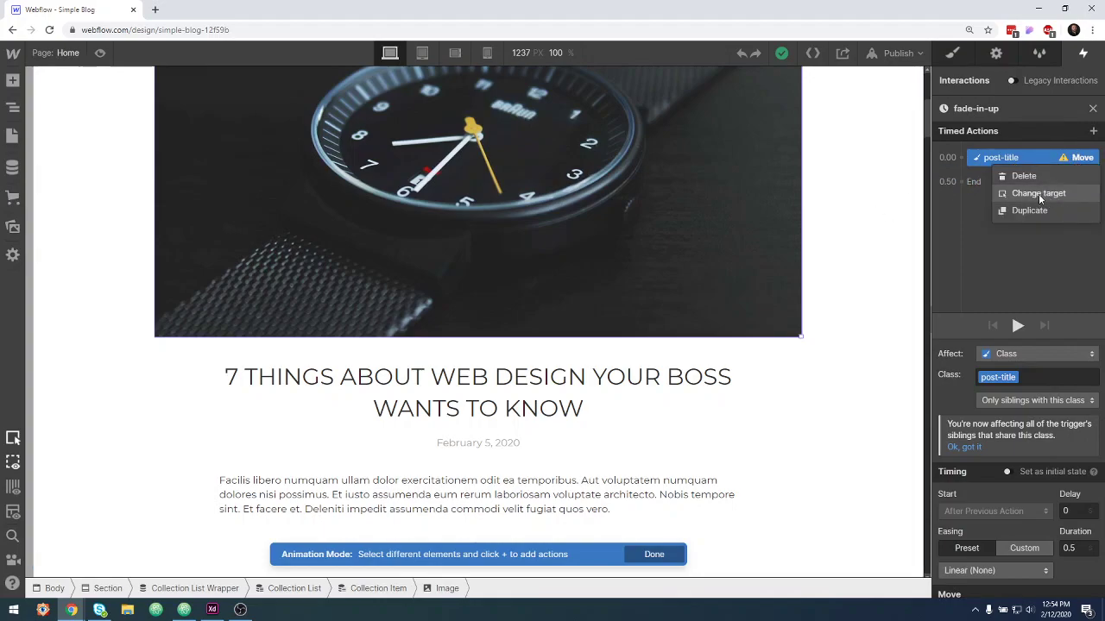
left_click(1037, 193)
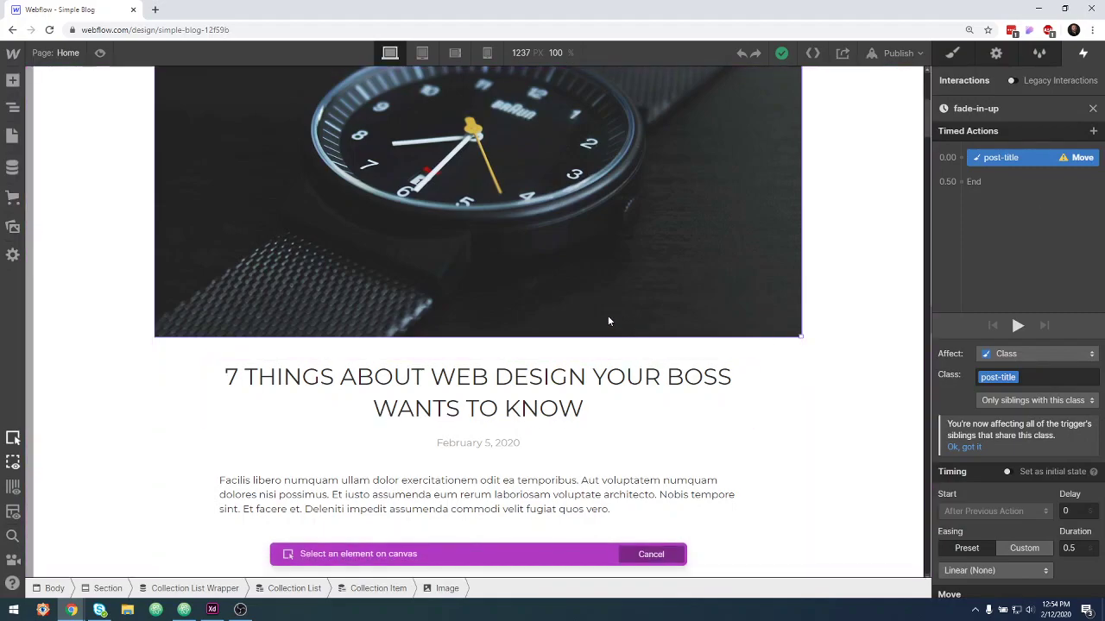
scroll(781, 371, "up", 4)
left_click(668, 364)
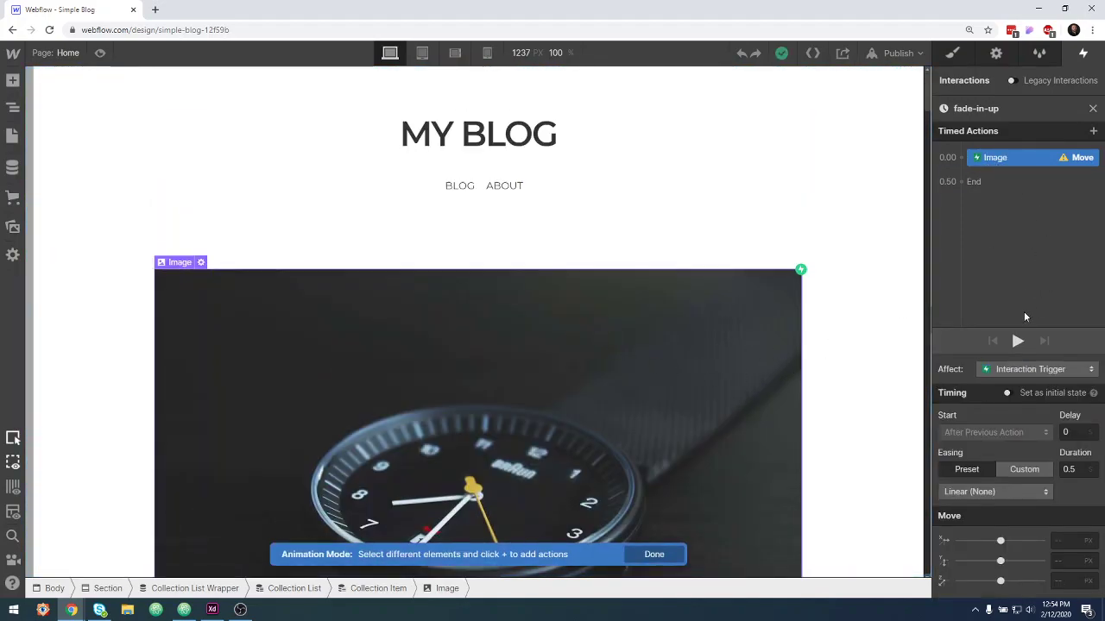
left_click(1029, 371)
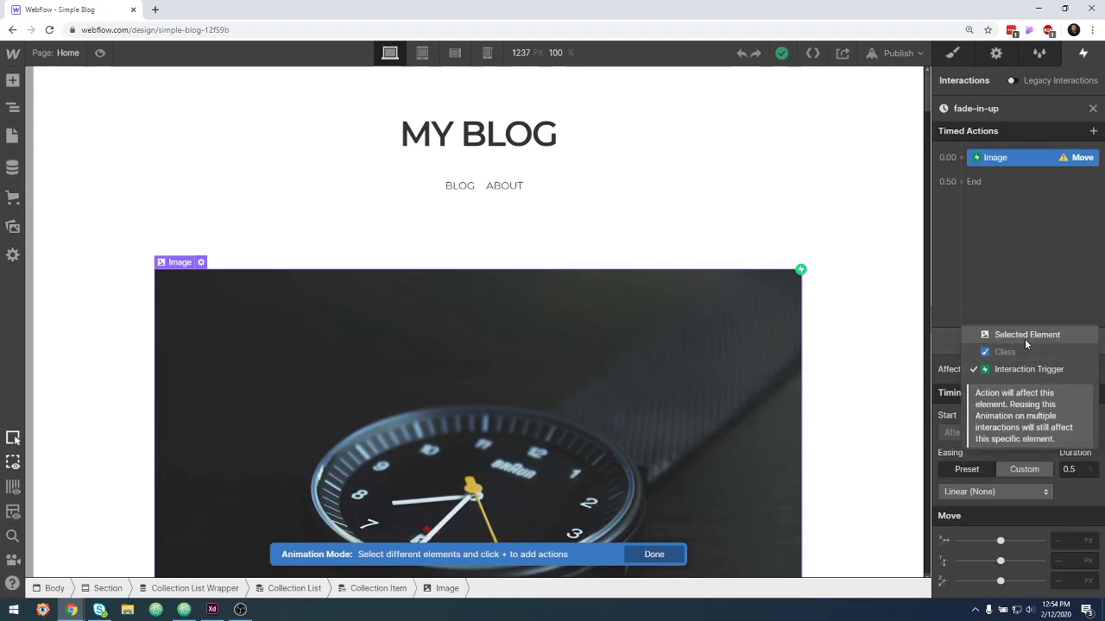
left_click(1024, 339)
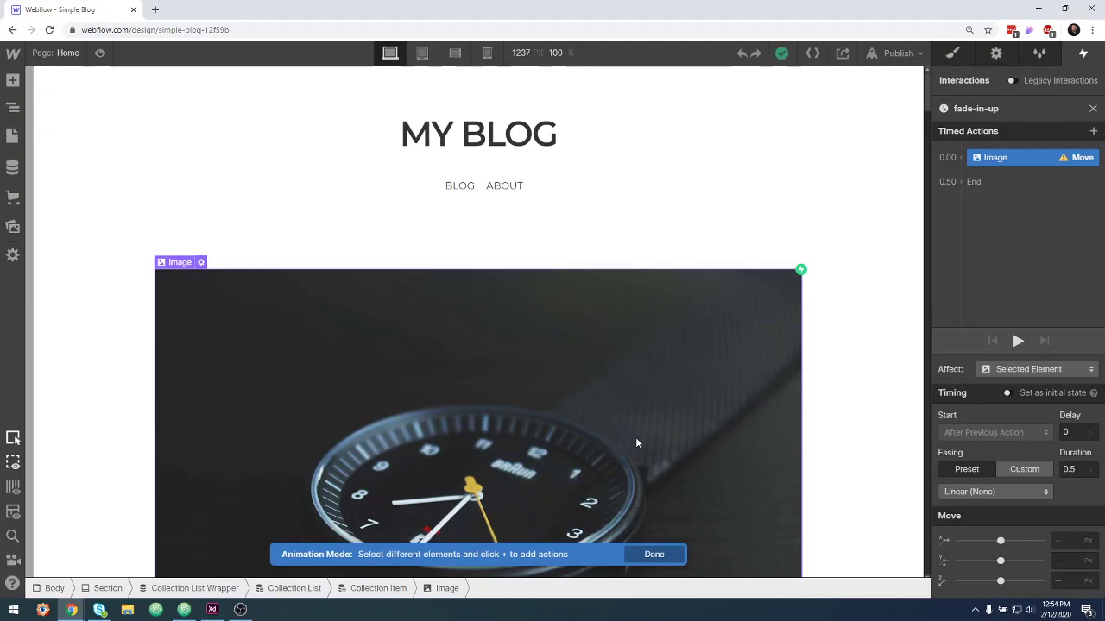
Make the Move action the initial state and drag its offsets to -30, -57 and -161 px.
left_click(1006, 393)
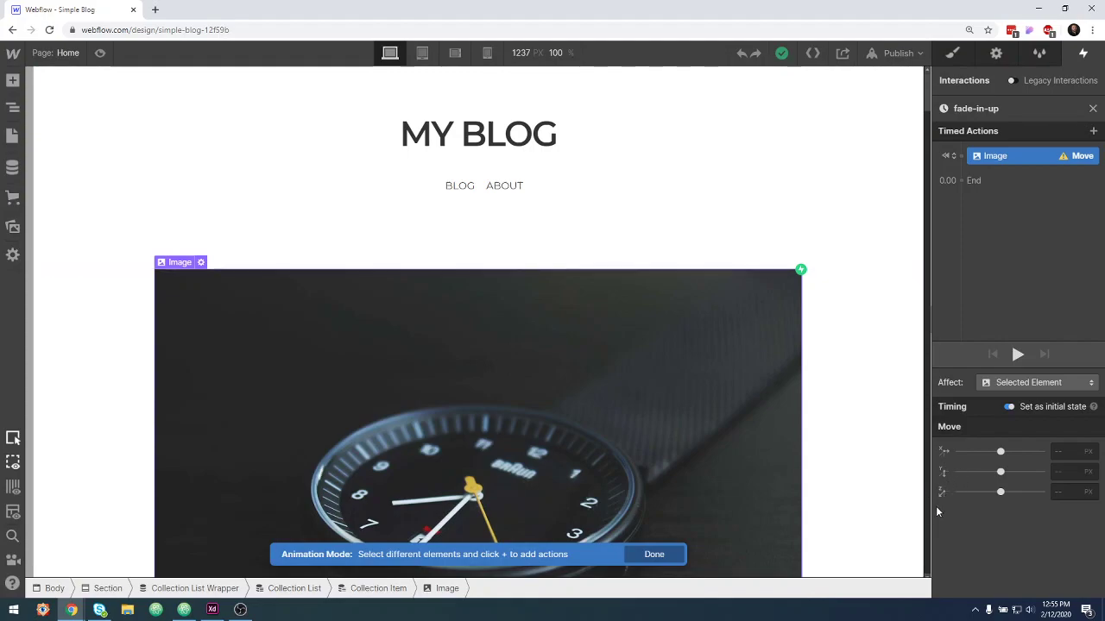
left_click_drag(1001, 452, 936, 503)
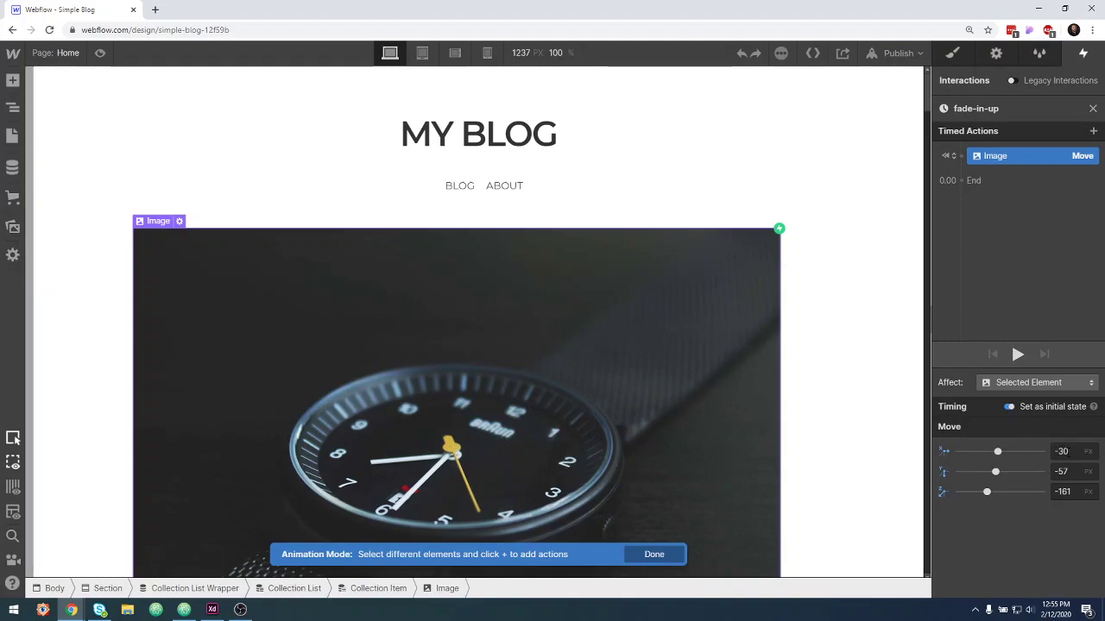
Clear the Move X, Y and Z offsets and try a 2rem vertical offset.
left_click(1062, 451)
key("BackSpace")
left_click(1067, 471)
key("BackSpace")
key("BackSpace")
key("BackSpace")
left_click(1070, 491)
key("BackSpace")
key("BackSpace")
key("BackSpace")
key("BackSpace")
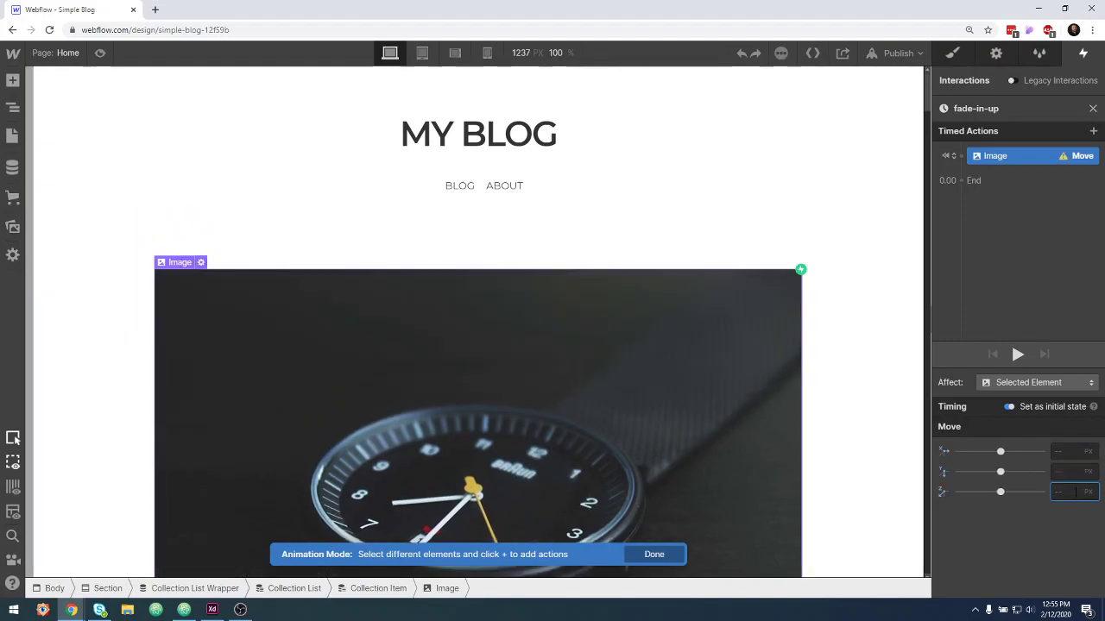
left_click(1071, 471)
type("30")
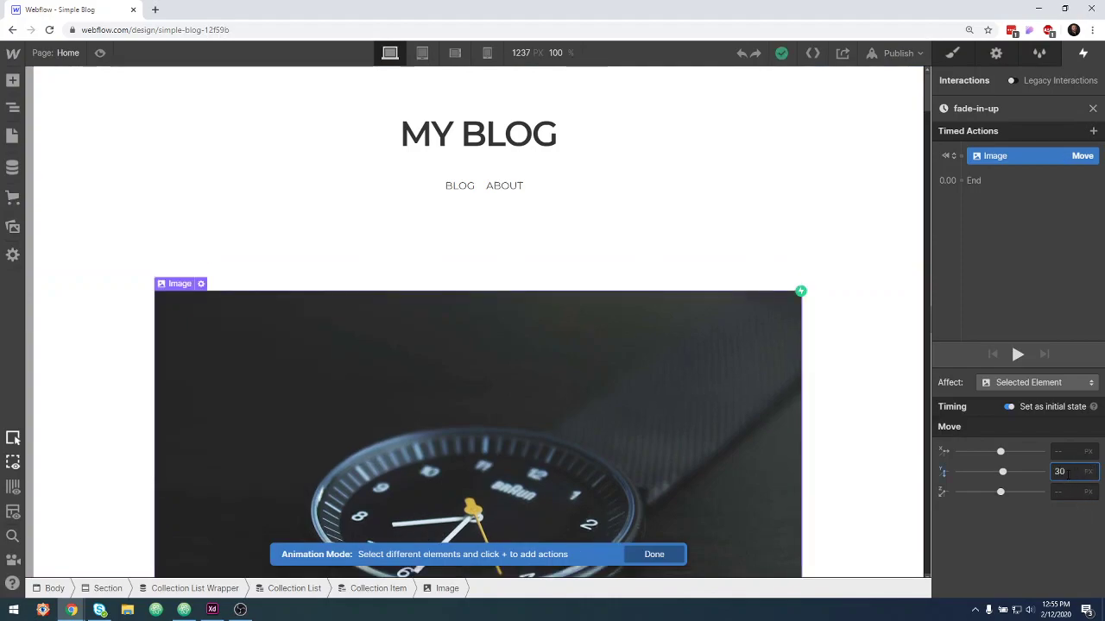
double_click(1067, 472)
type("2r")
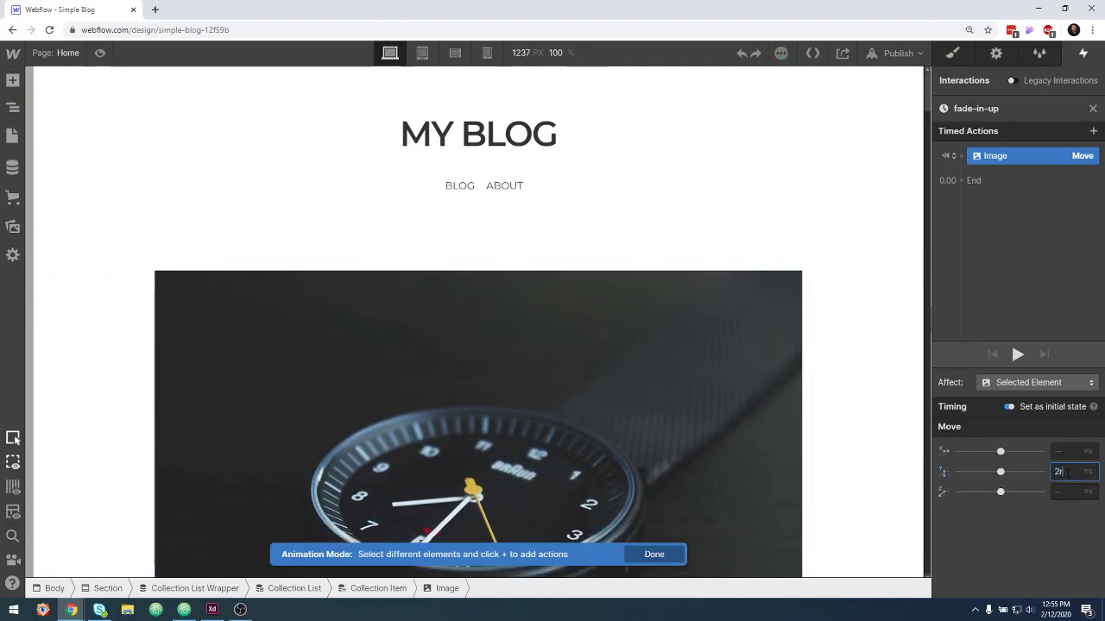
type("em")
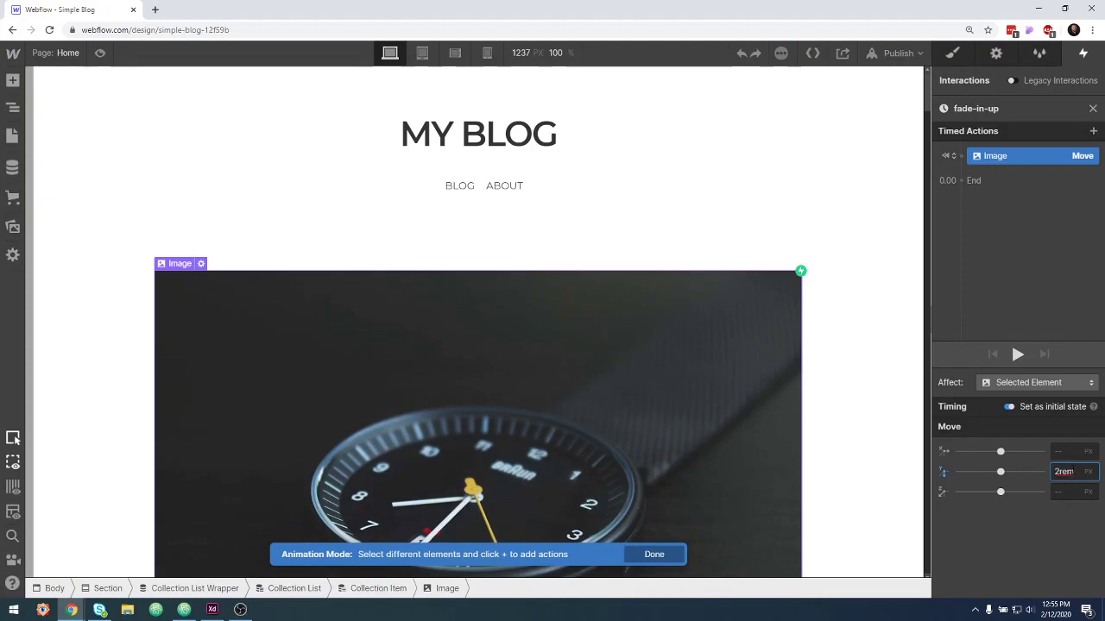
left_click(1072, 492)
left_click(1070, 471)
key("Return")
Set the vertical offset to 30 px, leaving X and Z empty.
left_click(1071, 471)
key("BackSpace")
key("BackSpace")
left_click(1088, 471)
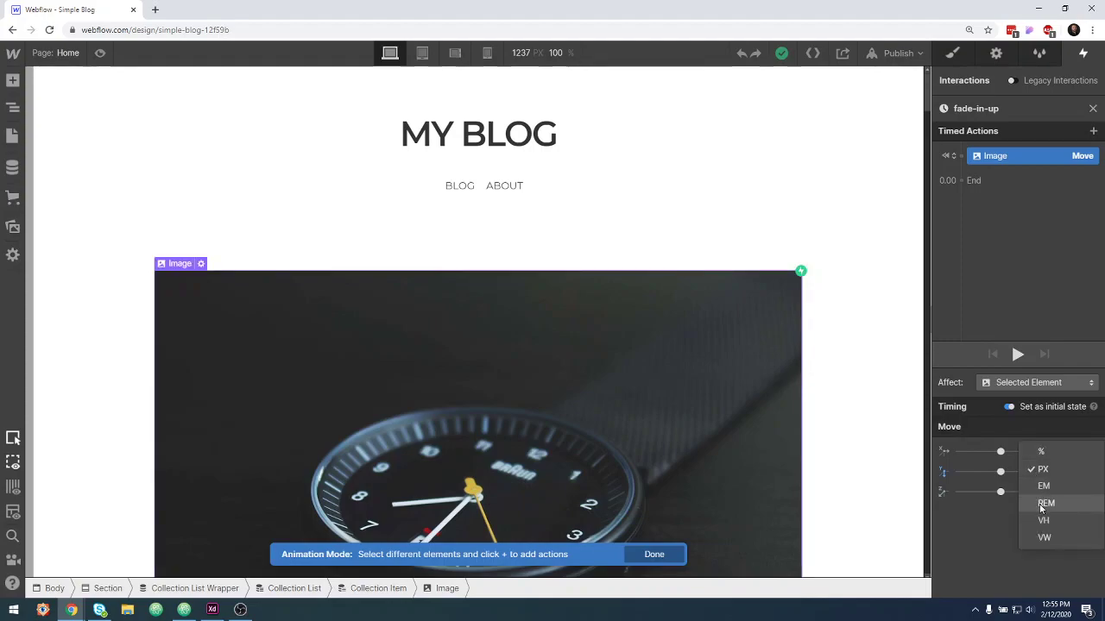
left_click(1045, 503)
left_click(1085, 471)
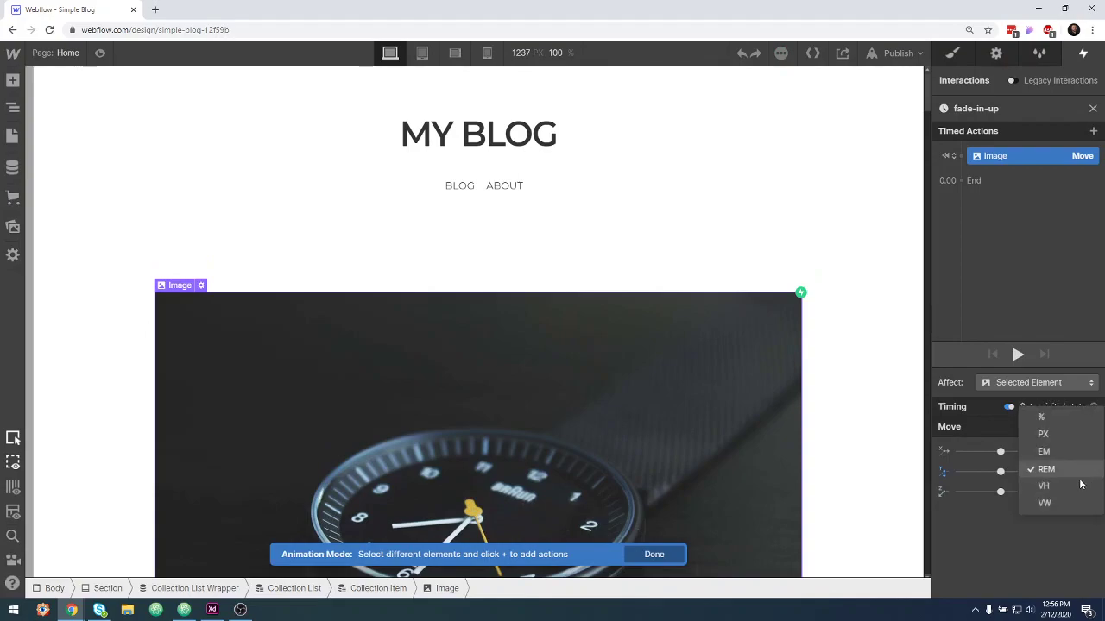
left_click(1056, 547)
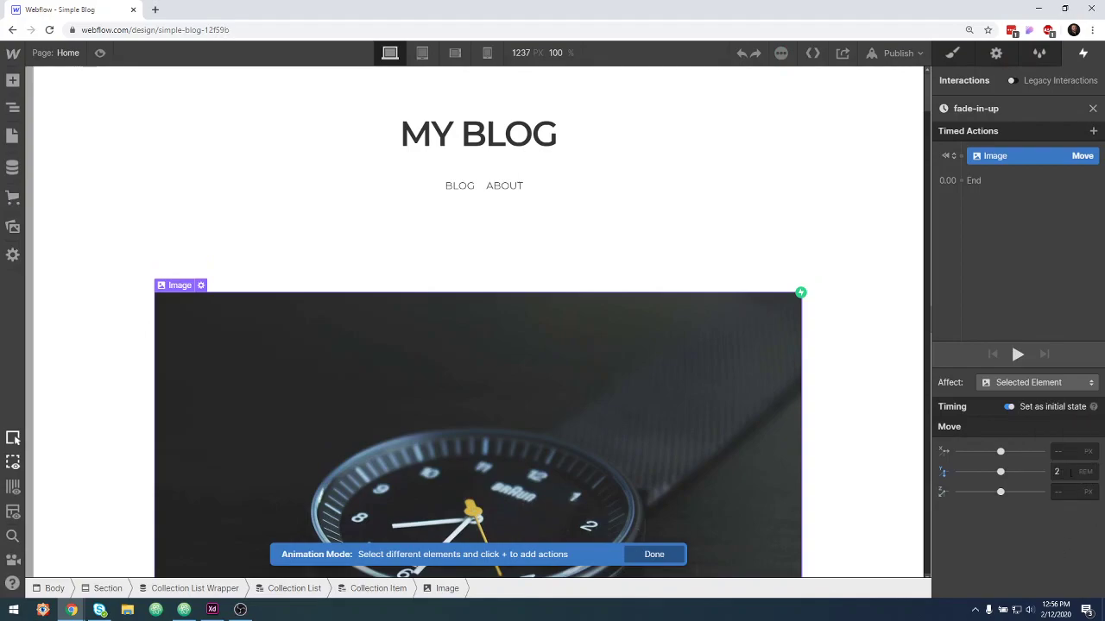
left_click(1067, 473)
type("30")
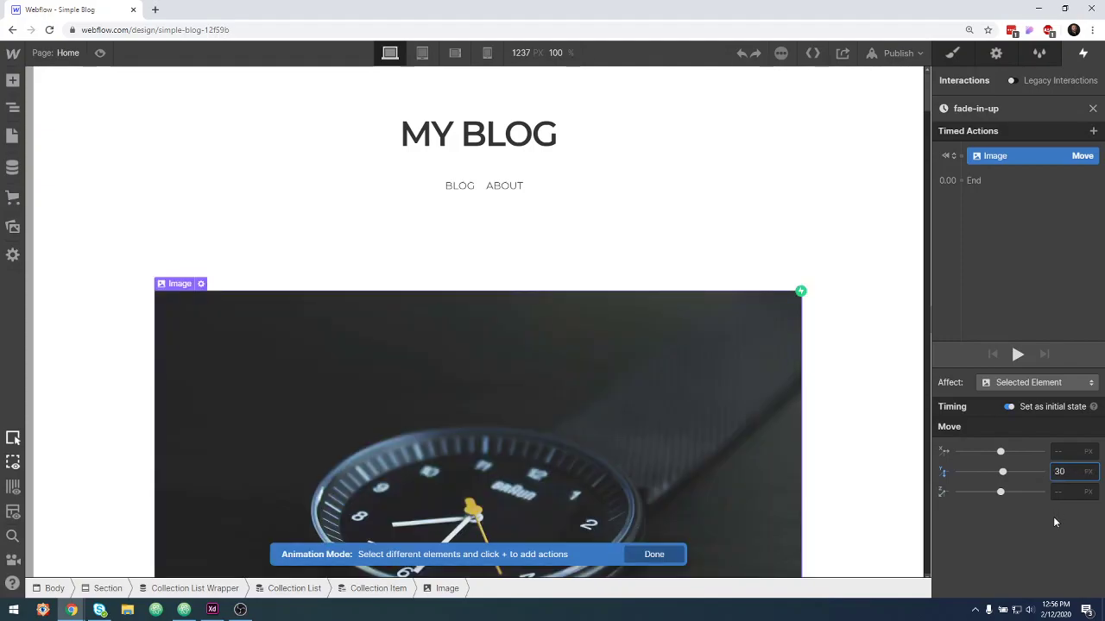
left_click(1066, 523)
Add a second Move action for the image.
mouse_move(964, 179)
left_click(963, 180)
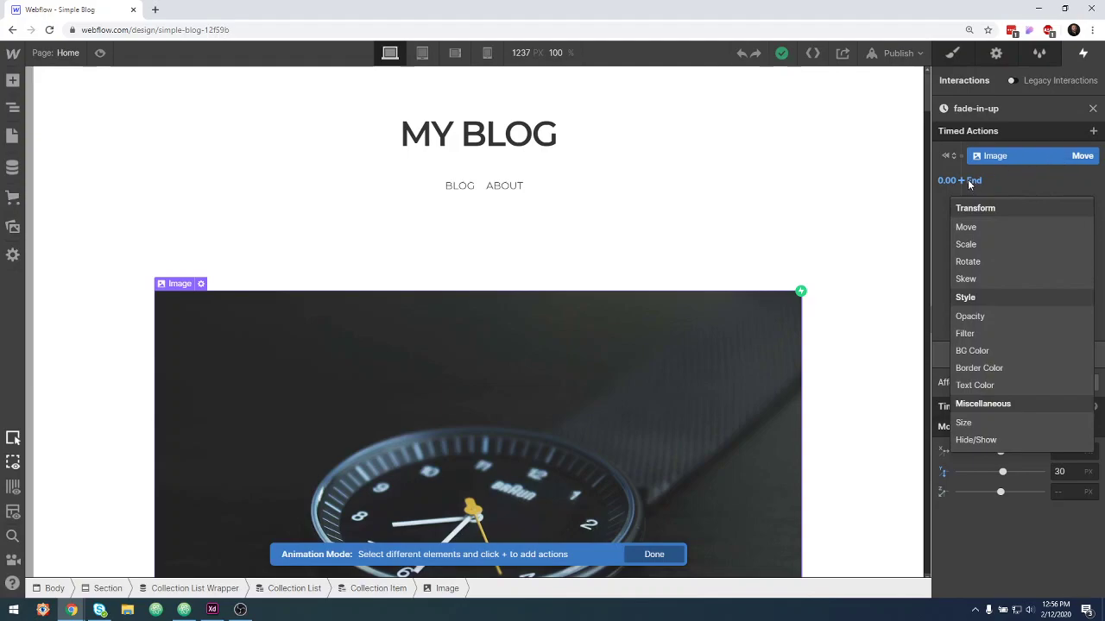
left_click(971, 227)
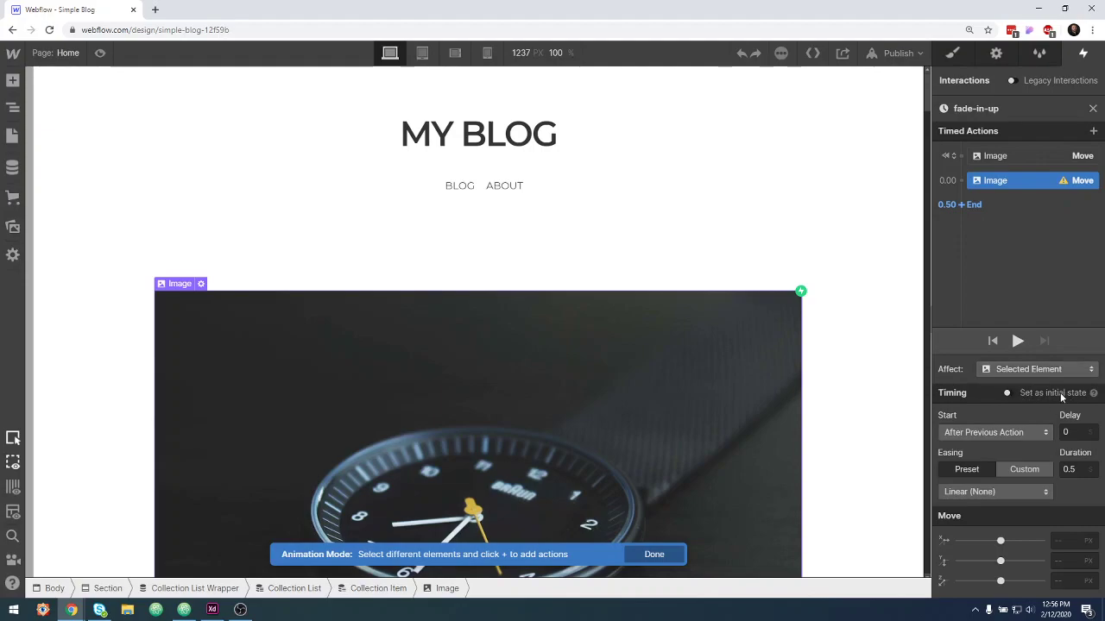
Check the first move's 30 px offset and keep the second move starting After Previous Action.
left_click(1033, 157)
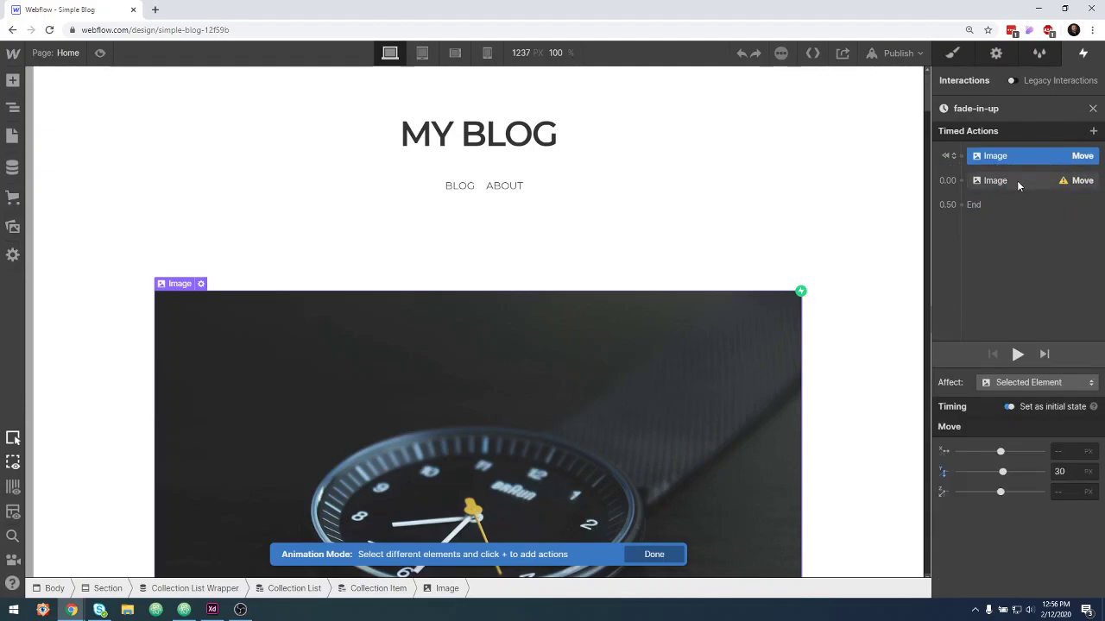
left_click(1017, 180)
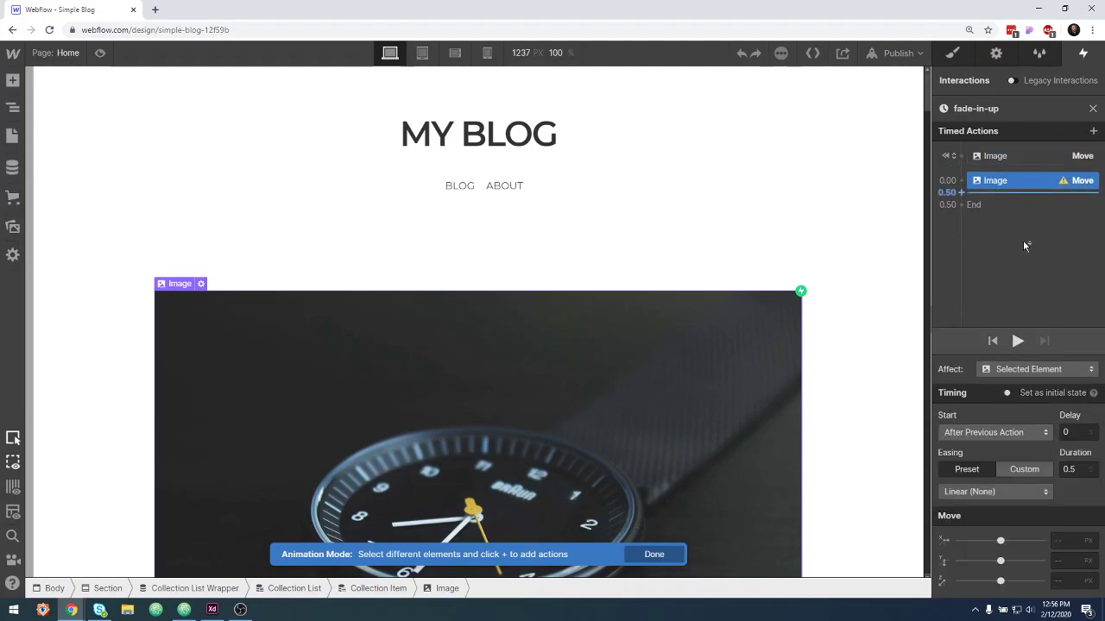
left_click(1016, 433)
left_click(998, 434)
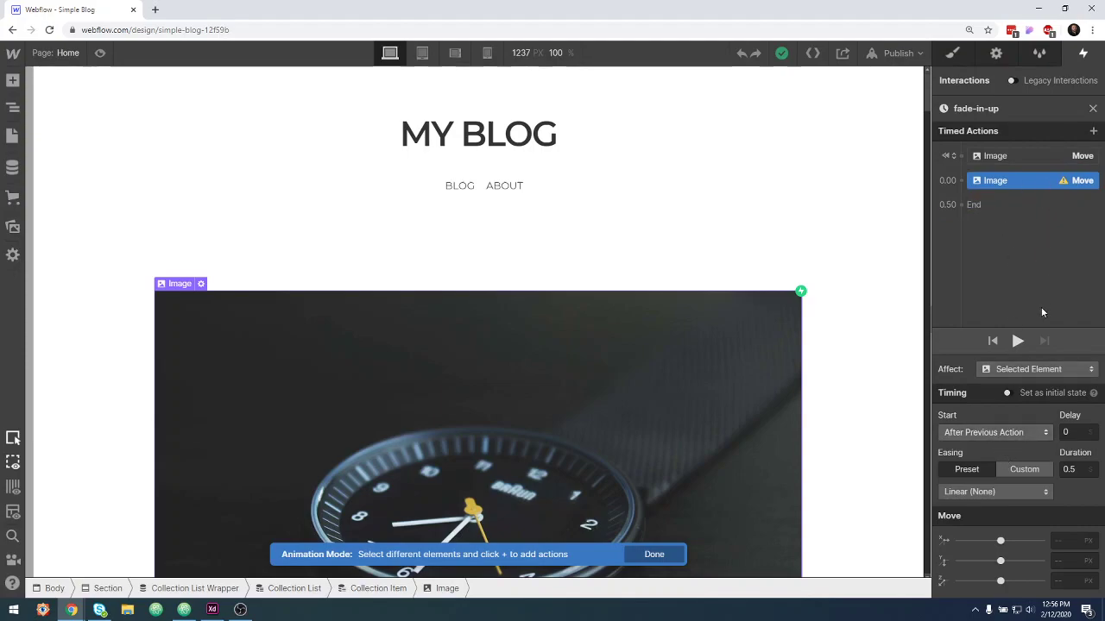
left_click(1010, 433)
left_click(1007, 431)
Give the second image Move a 1 s duration, Ease easing and a Move Y of 0 px.
left_click(1060, 470)
type("1")
key("Return")
left_click(1037, 498)
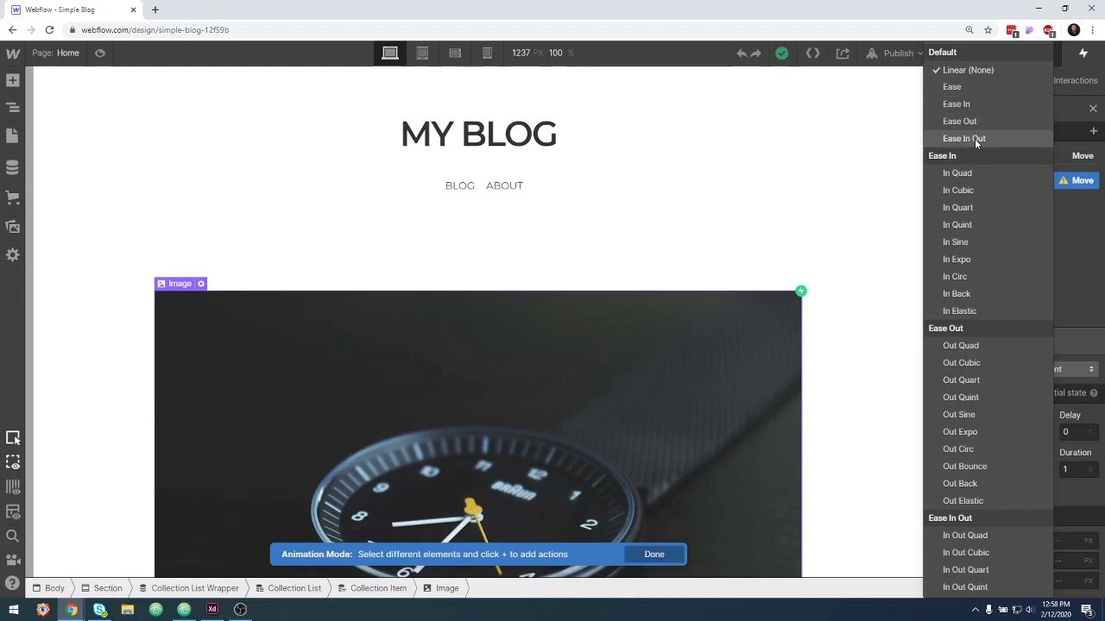
left_click(953, 87)
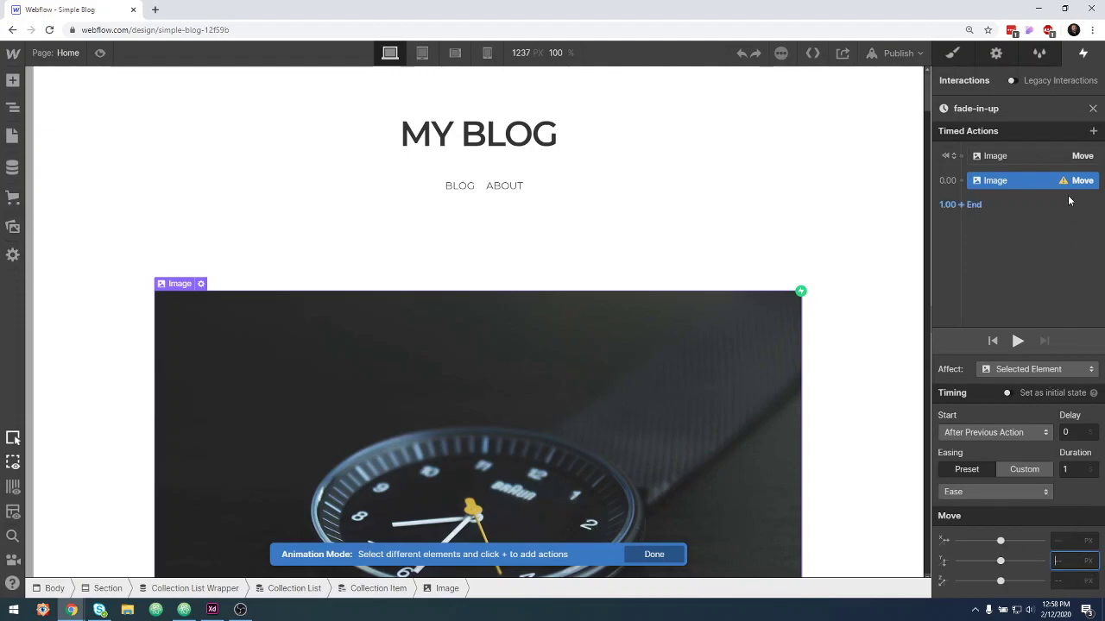
mouse_move(1065, 183)
type("0")
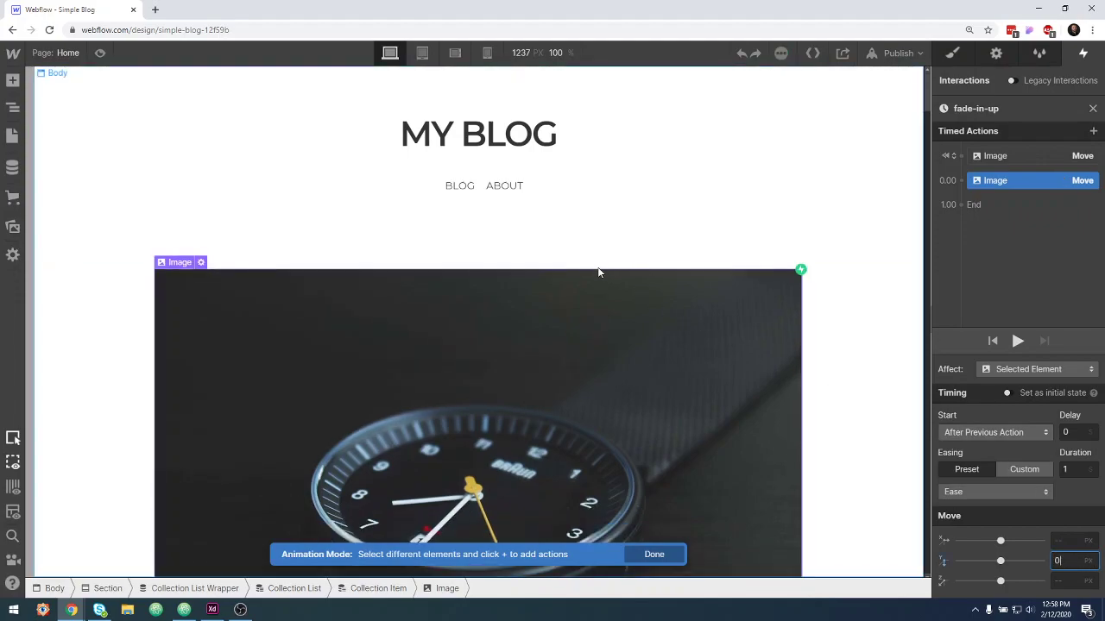
left_click(1035, 278)
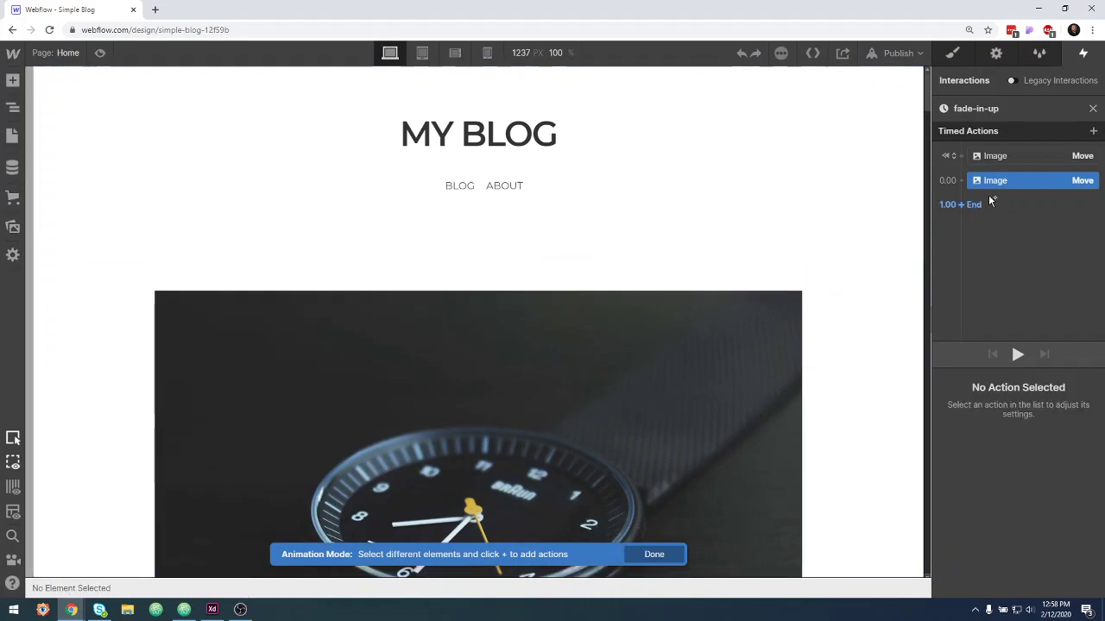
left_click(997, 157)
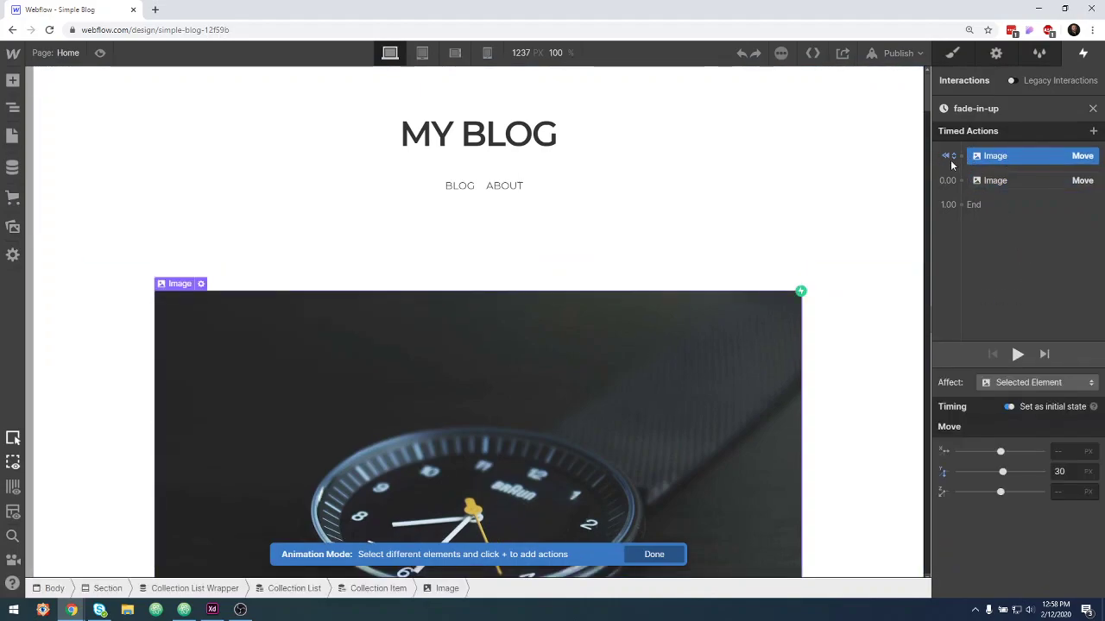
left_click(994, 181)
left_click(1001, 157)
left_click(1017, 180)
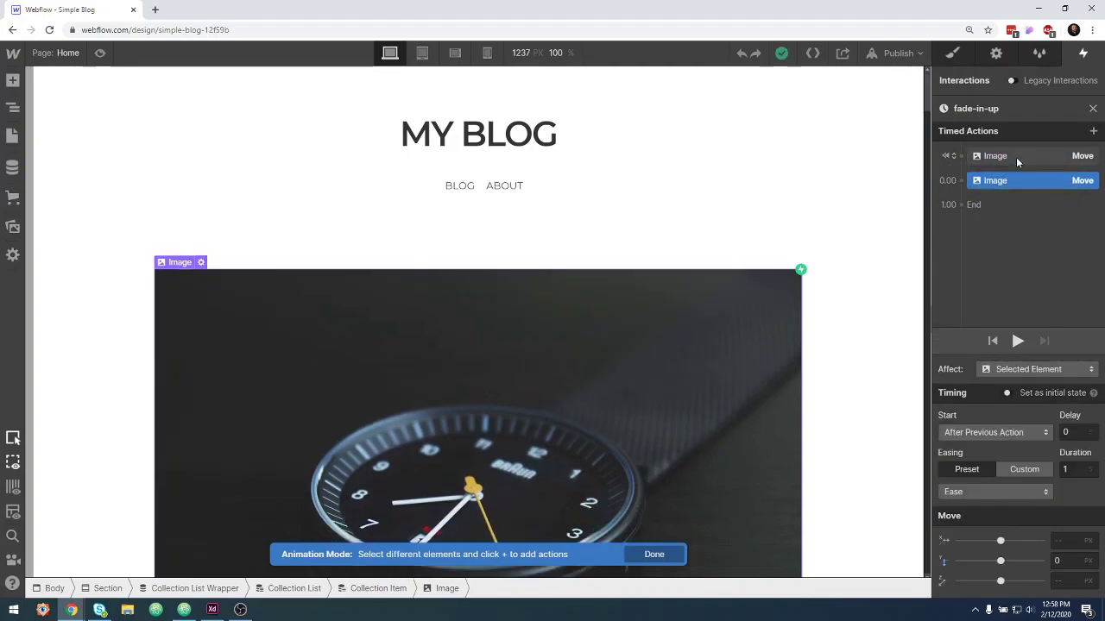
left_click(1016, 157)
left_click(1015, 181)
left_click(1014, 157)
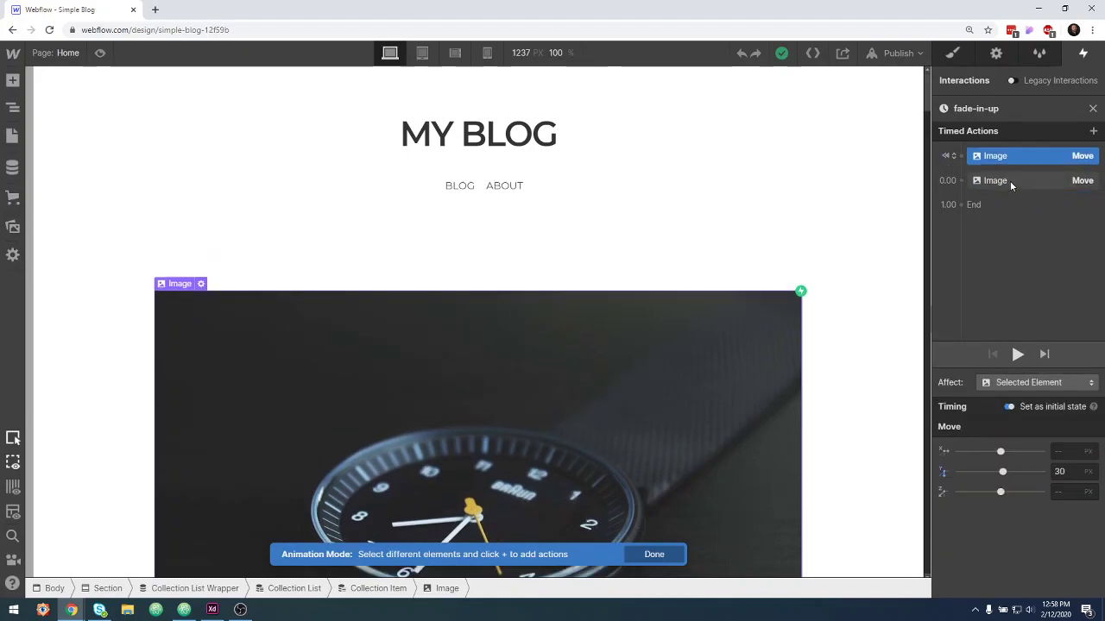
left_click(1010, 180)
left_click(1010, 155)
left_click(1005, 180)
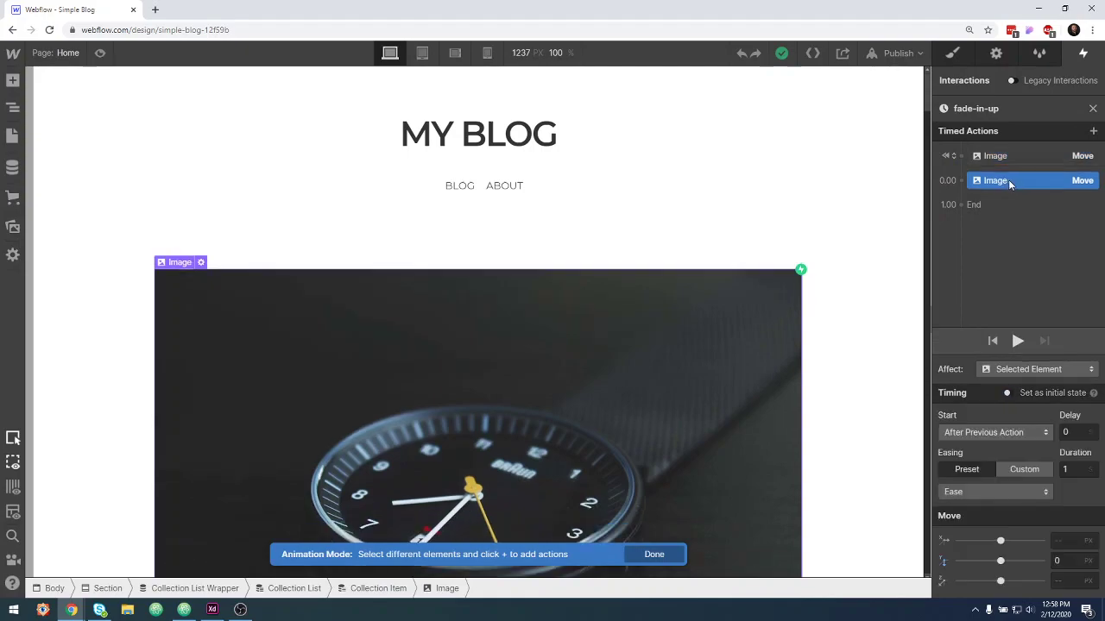
left_click(1017, 342)
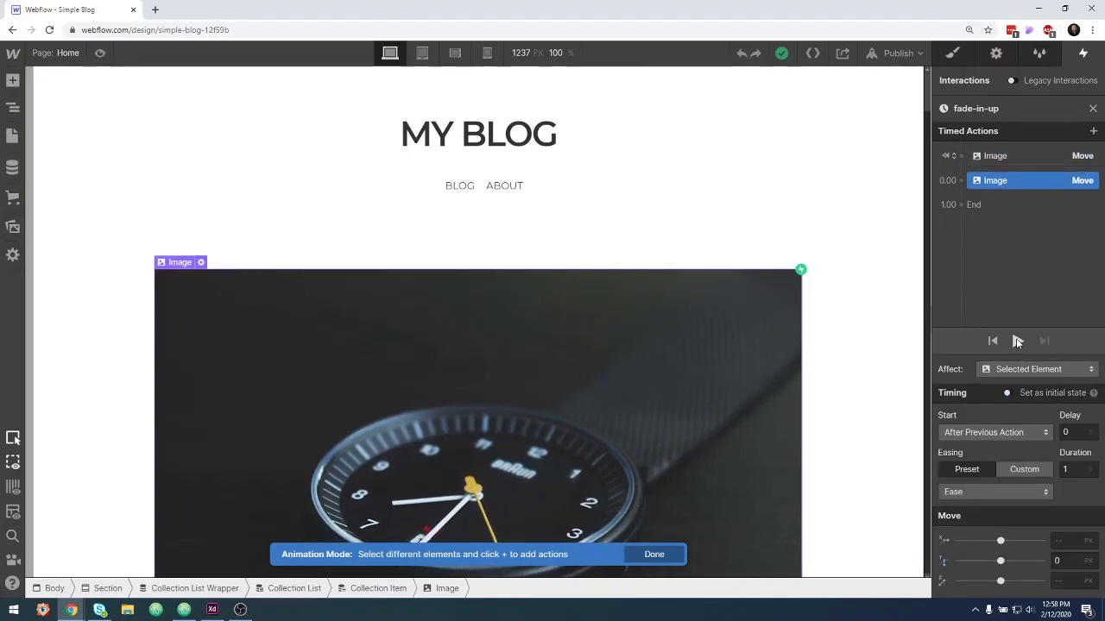
left_click(1017, 342)
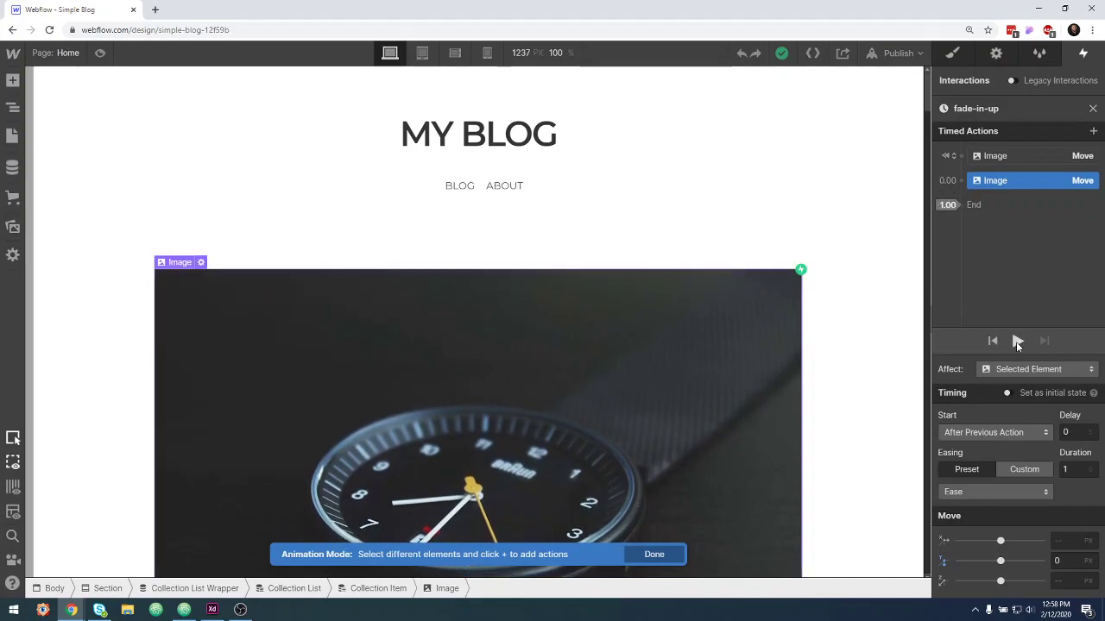
left_click(1016, 342)
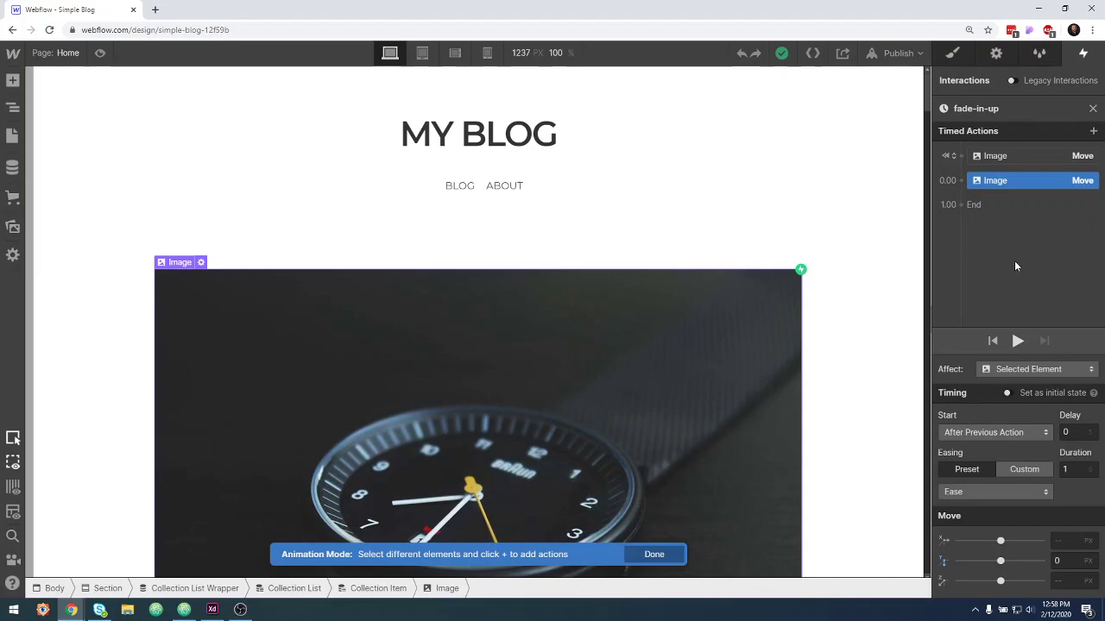
Preview the blog home page at full width, scroll down through the posts, then return to the top.
left_click(100, 53)
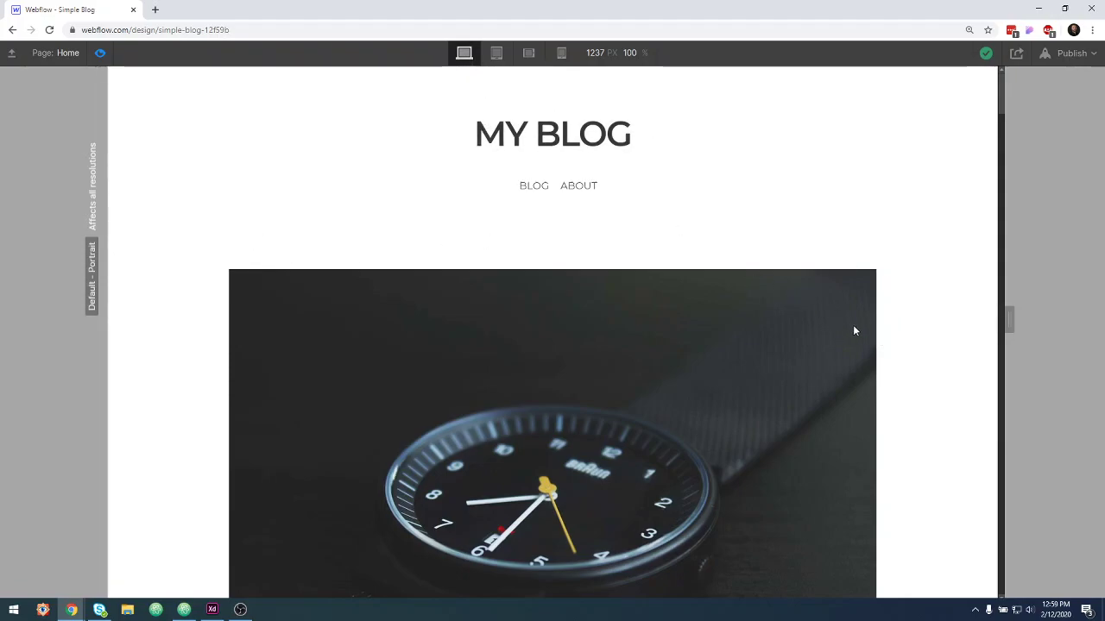
left_click_drag(1004, 337, 1098, 339)
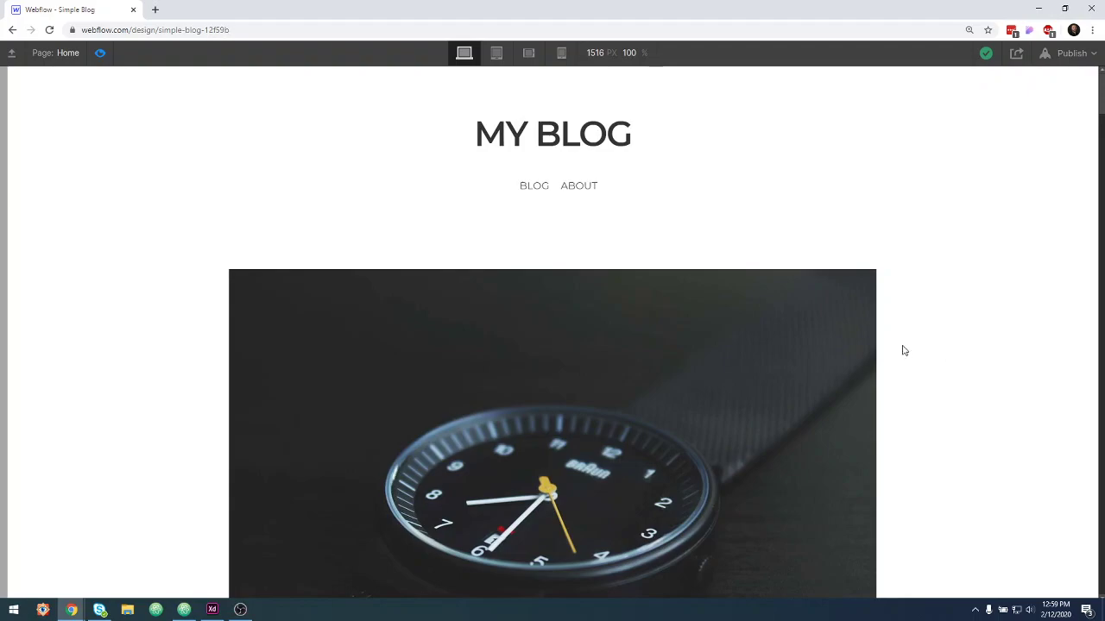
scroll(921, 351, "down", 3)
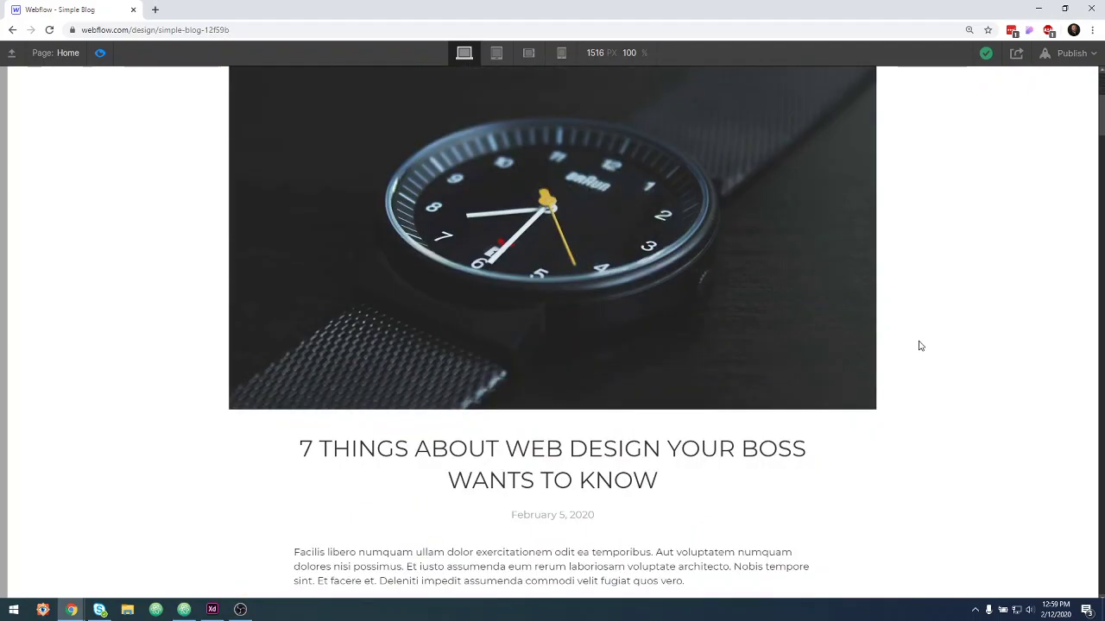
scroll(956, 410, "down", 4)
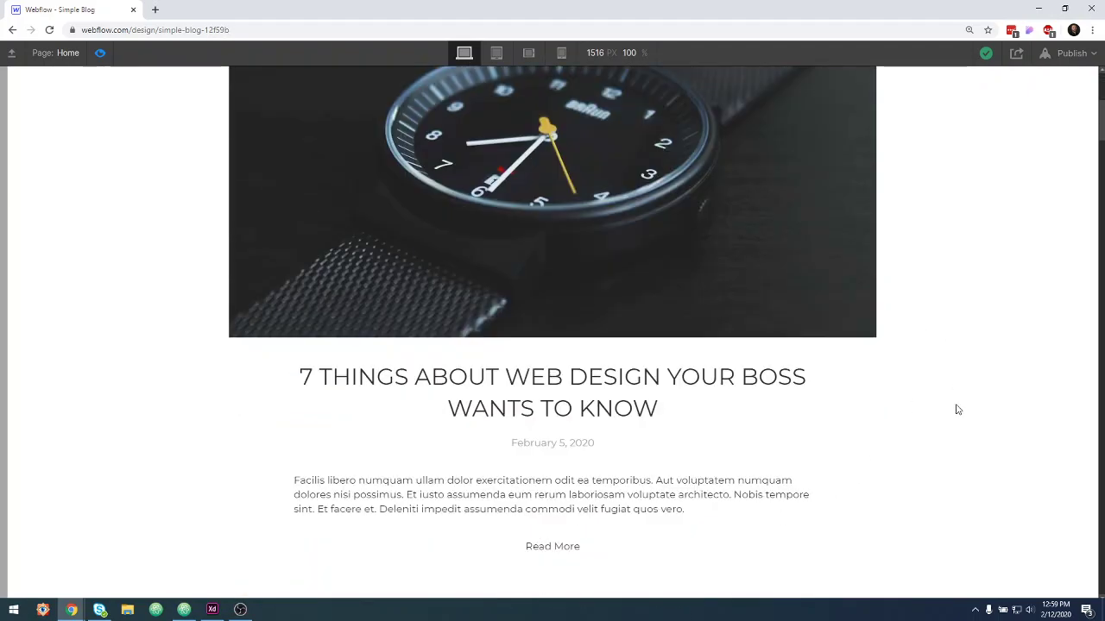
scroll(966, 421, "down", 6)
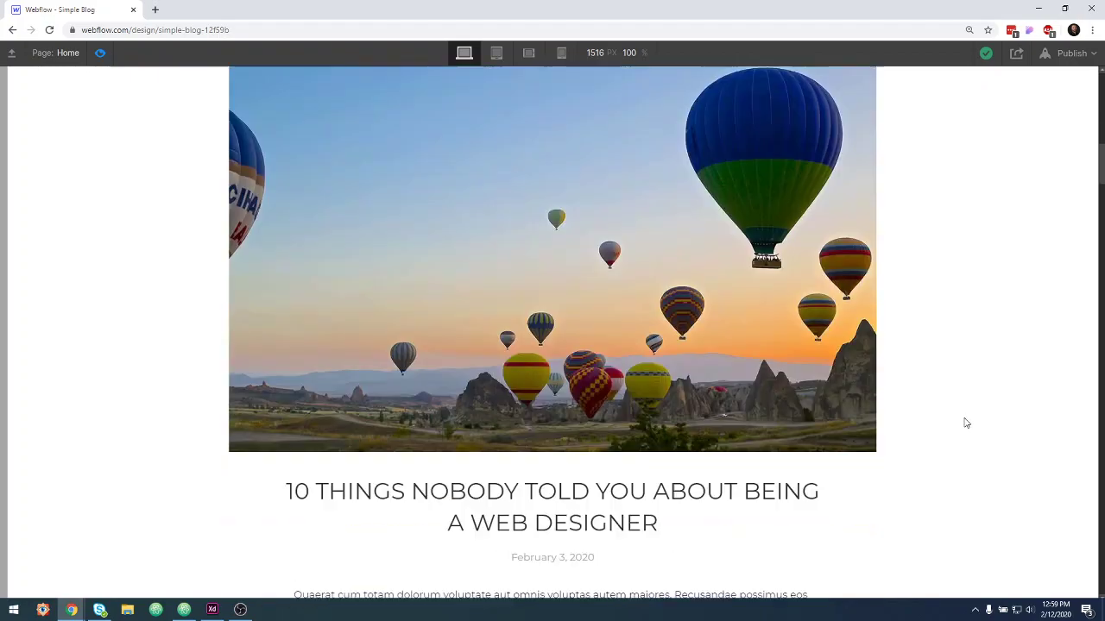
scroll(966, 423, "down", 6)
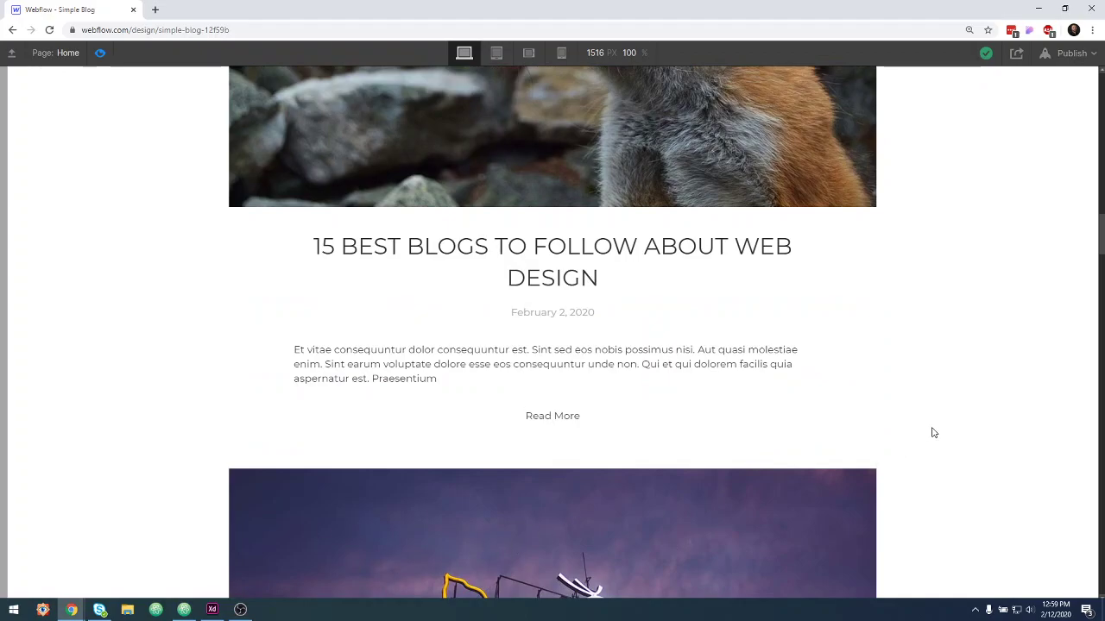
scroll(932, 431, "down", 7)
scroll(936, 430, "down", 6)
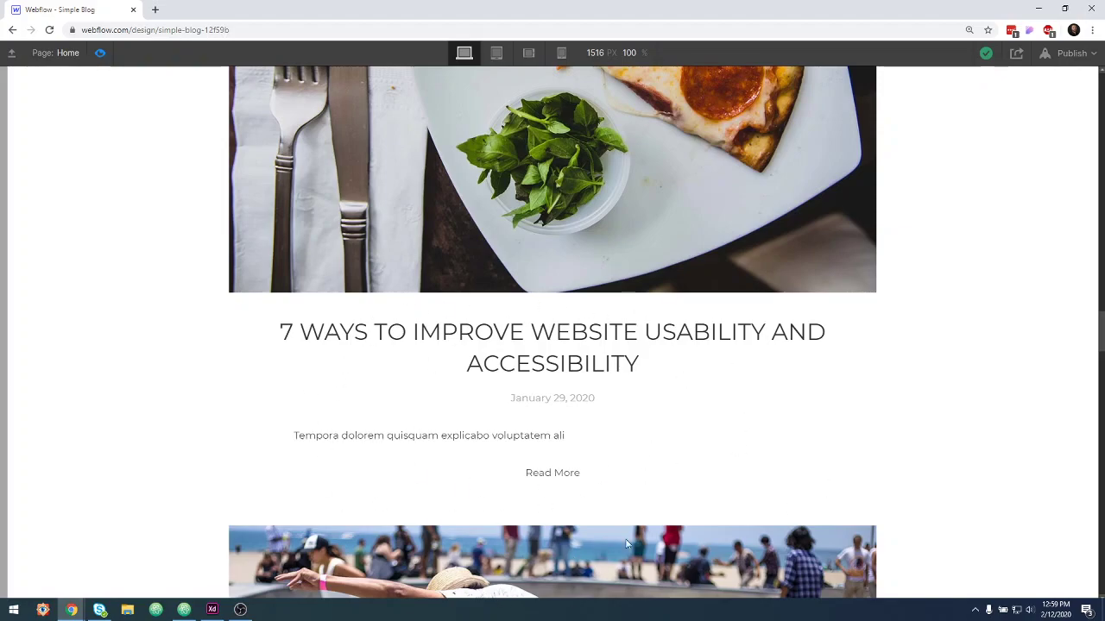
scroll(973, 438, "down", 6)
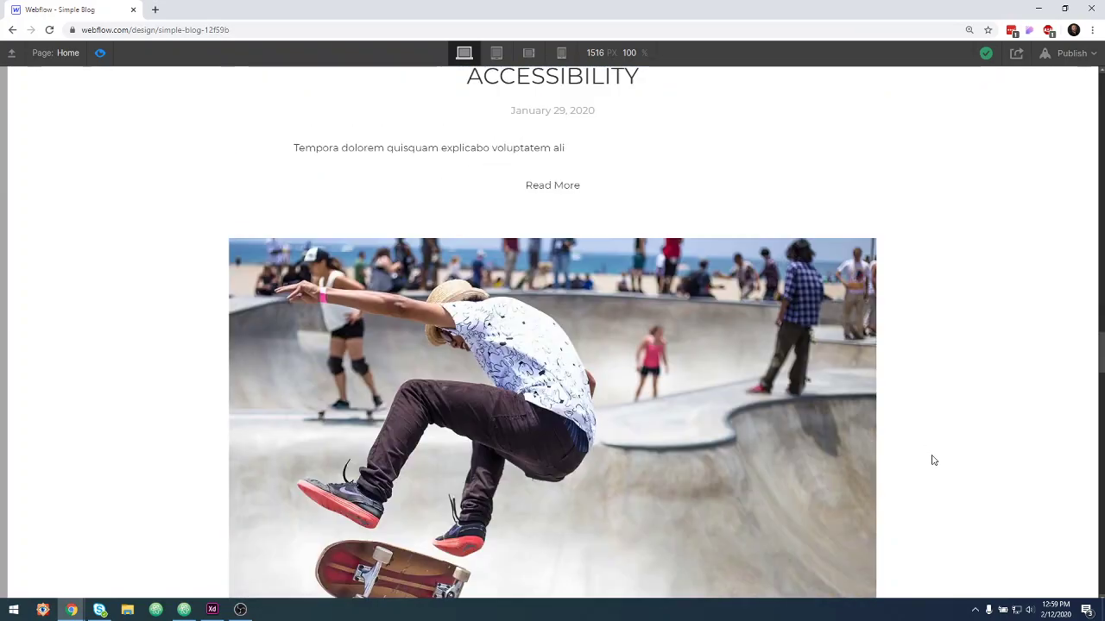
scroll(932, 460, "down", 2)
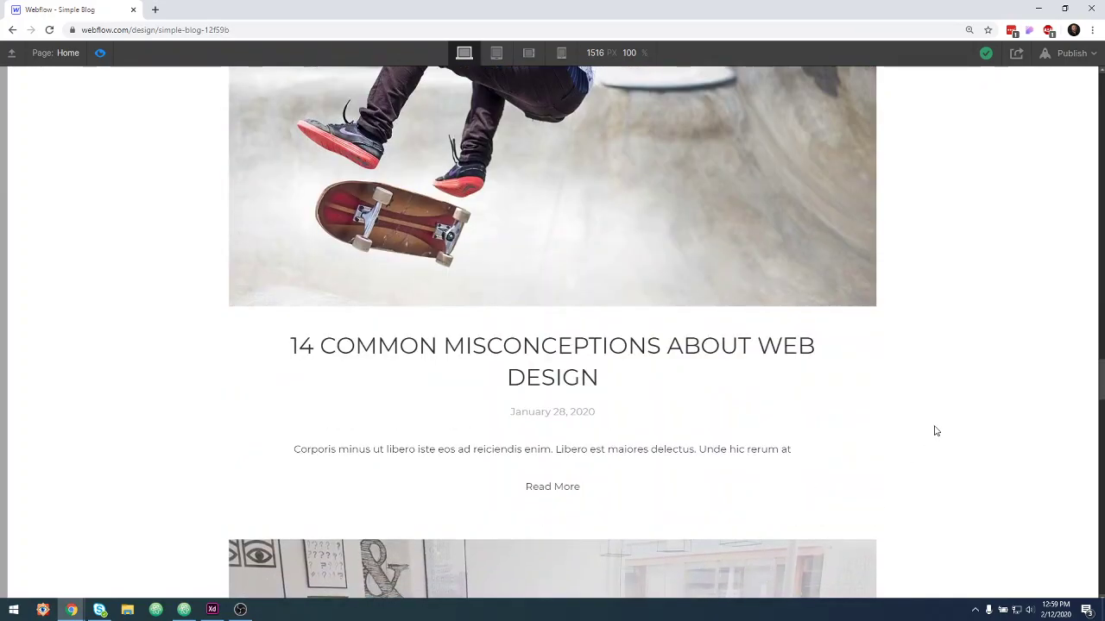
scroll(935, 431, "down", 8)
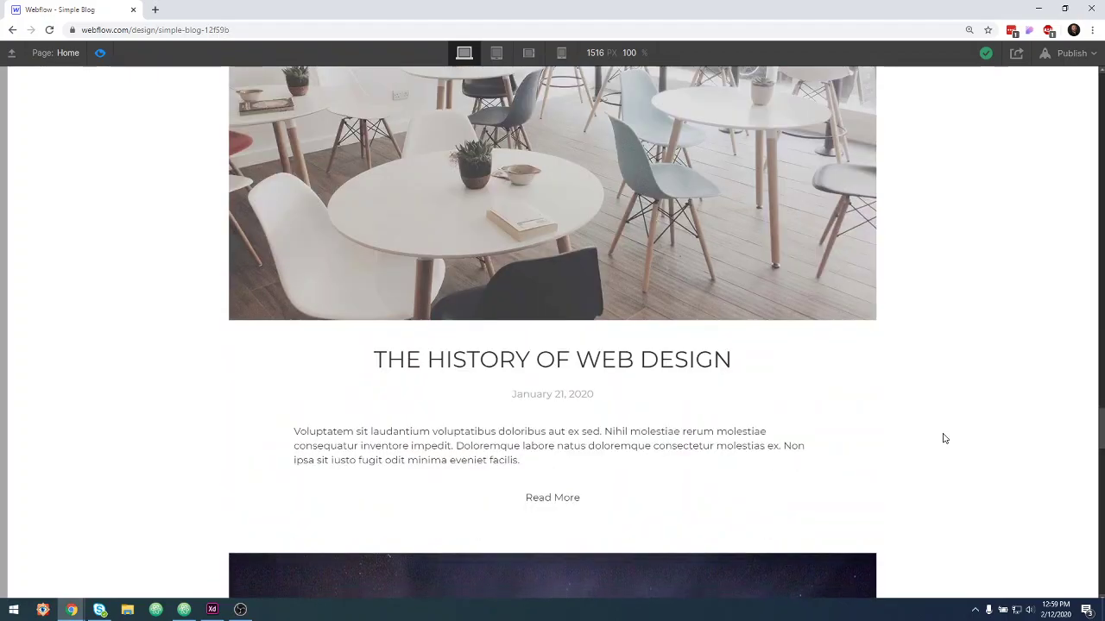
scroll(944, 439, "down", 8)
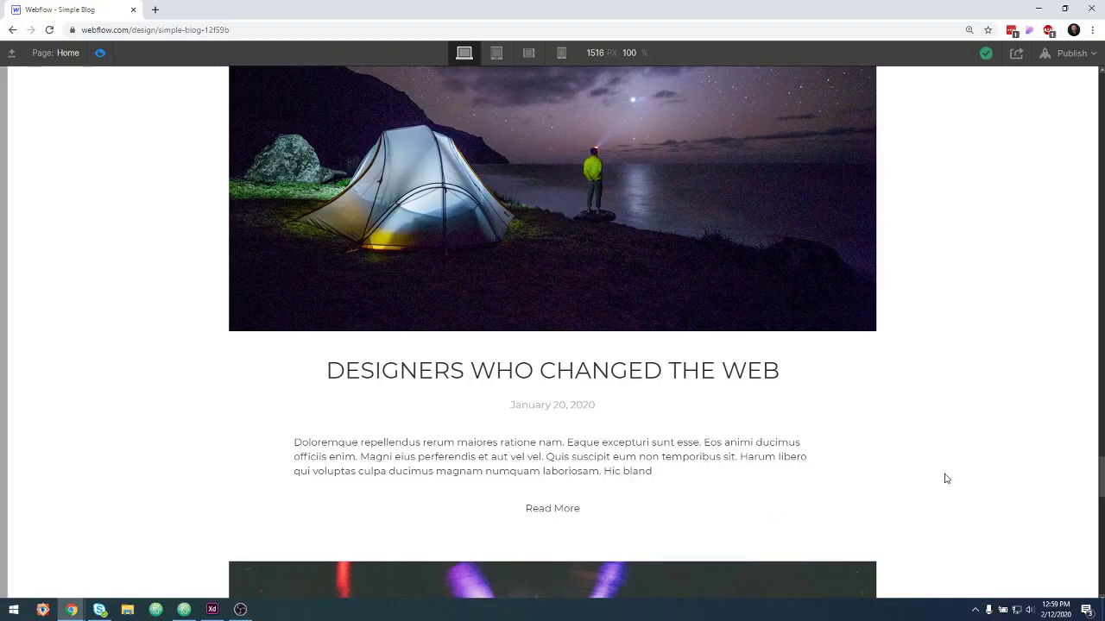
scroll(946, 478, "down", 9)
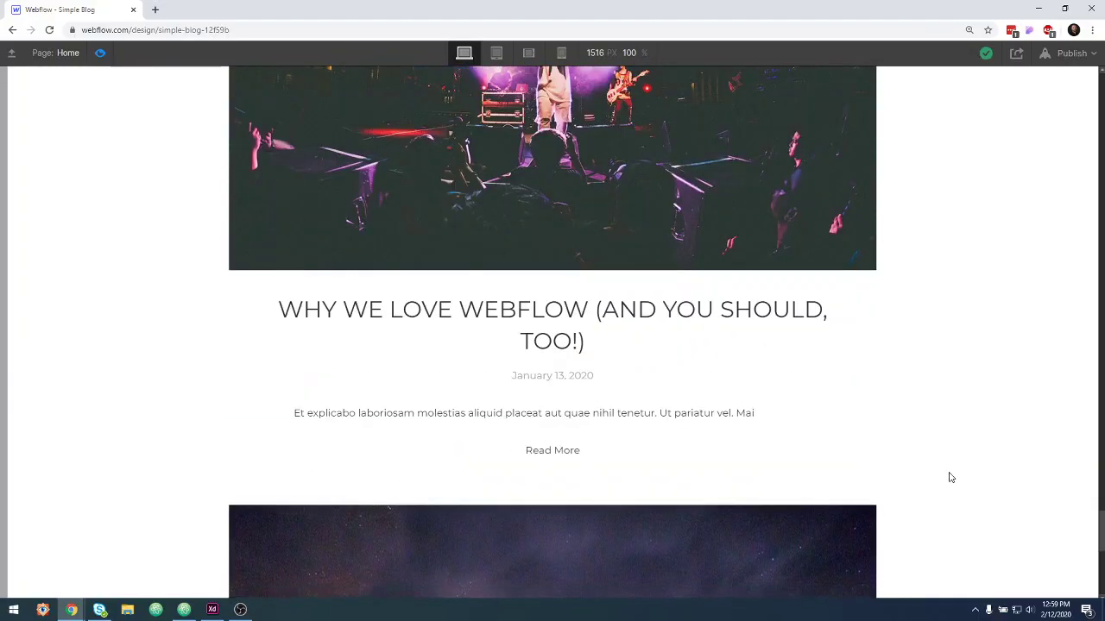
scroll(949, 480, "down", 1)
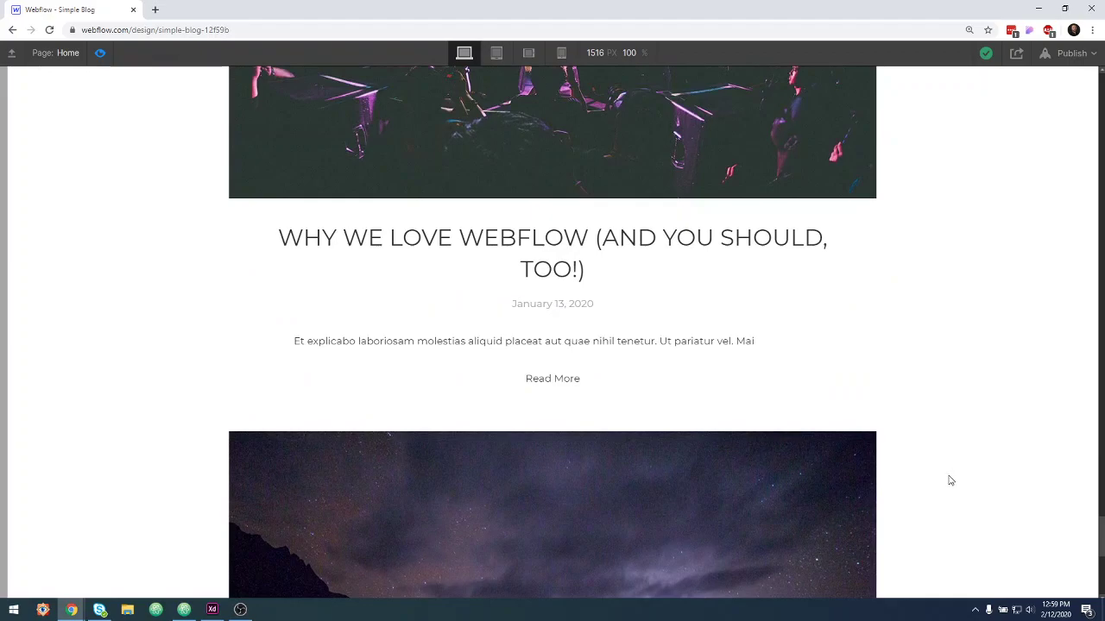
scroll(970, 470, "down", 5)
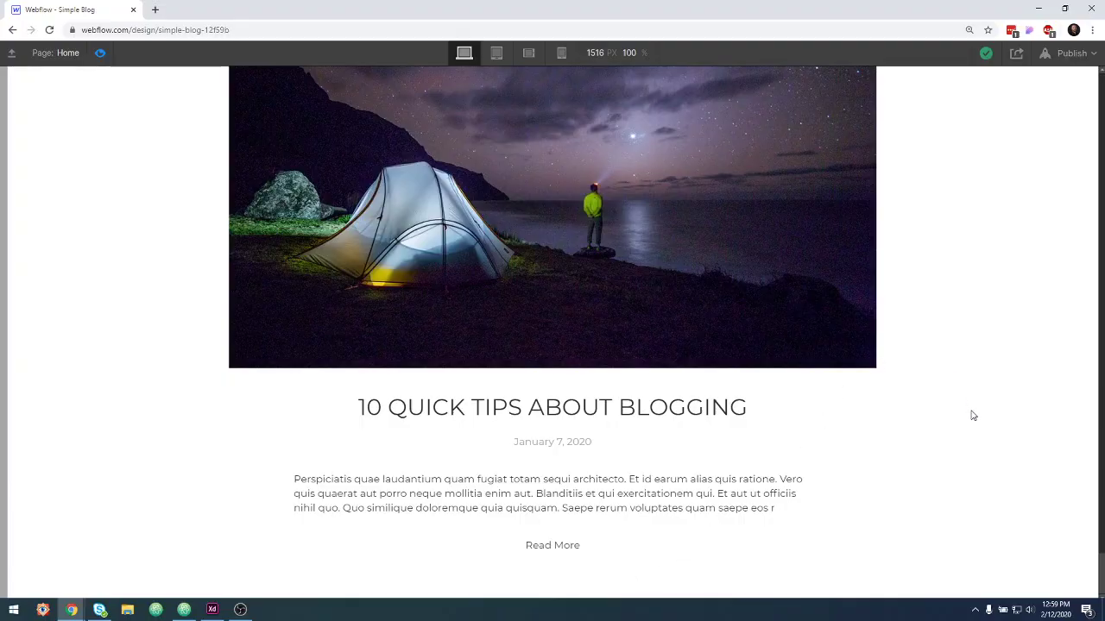
left_click_drag(1101, 574, 1095, 91)
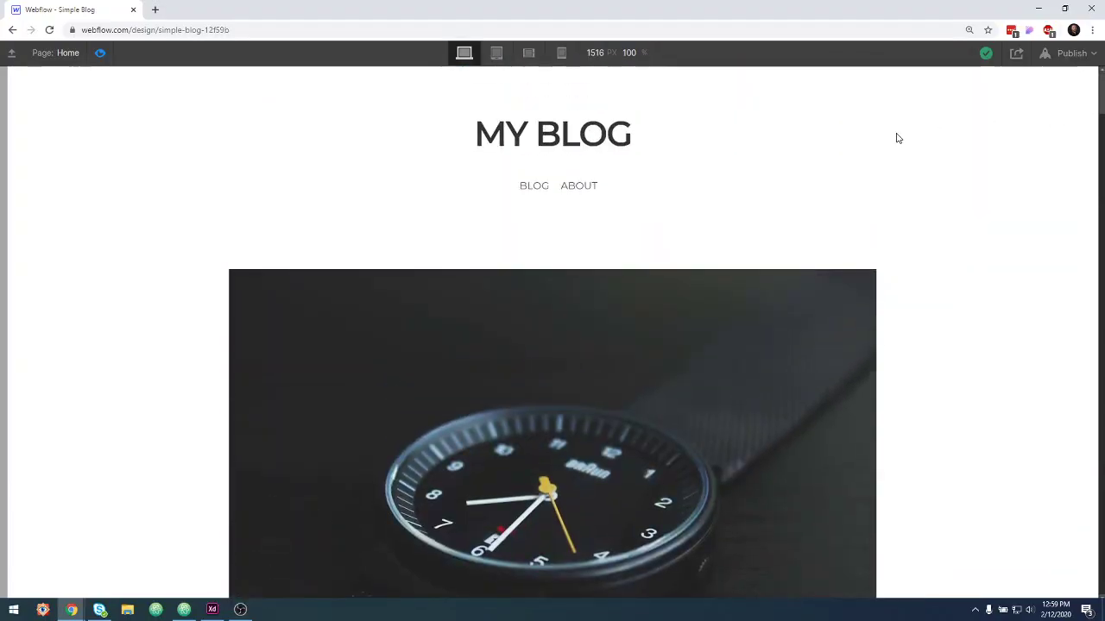
Add an initial Opacity action set to 0 to the fade-in-up timeline so the image starts hidden.
left_click(99, 53)
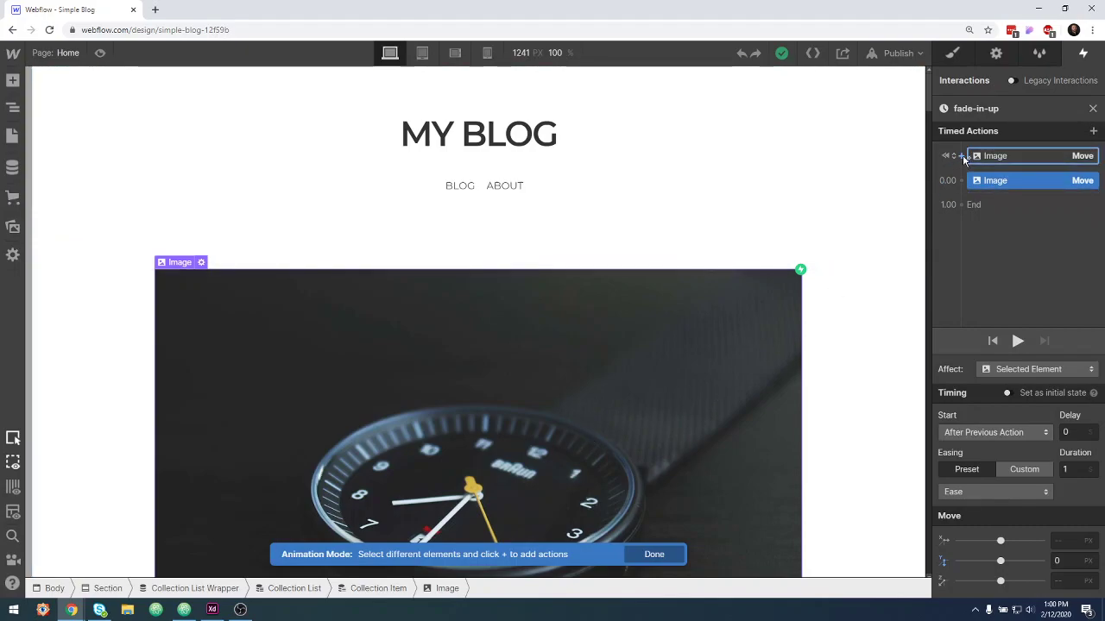
left_click_drag(963, 155, 986, 160)
left_click(961, 155)
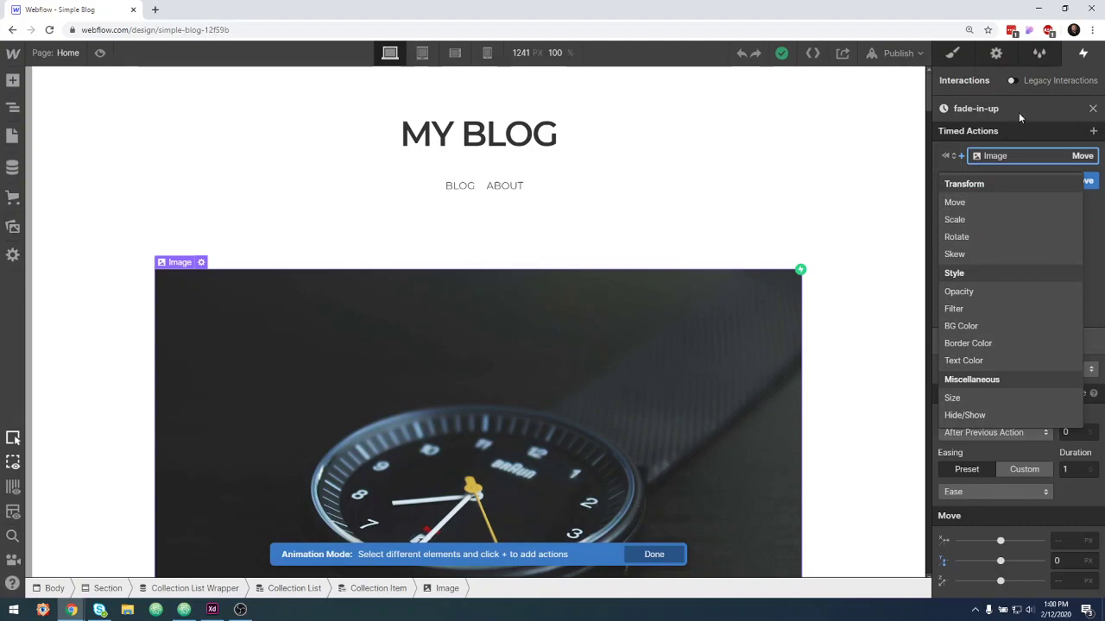
left_click(977, 291)
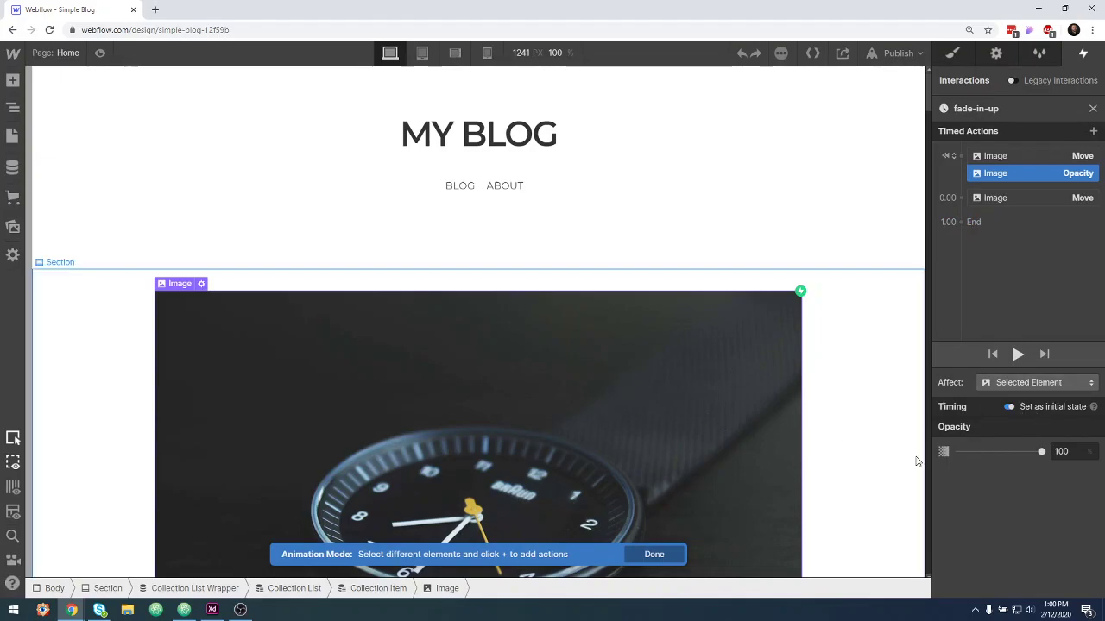
left_click(1037, 455)
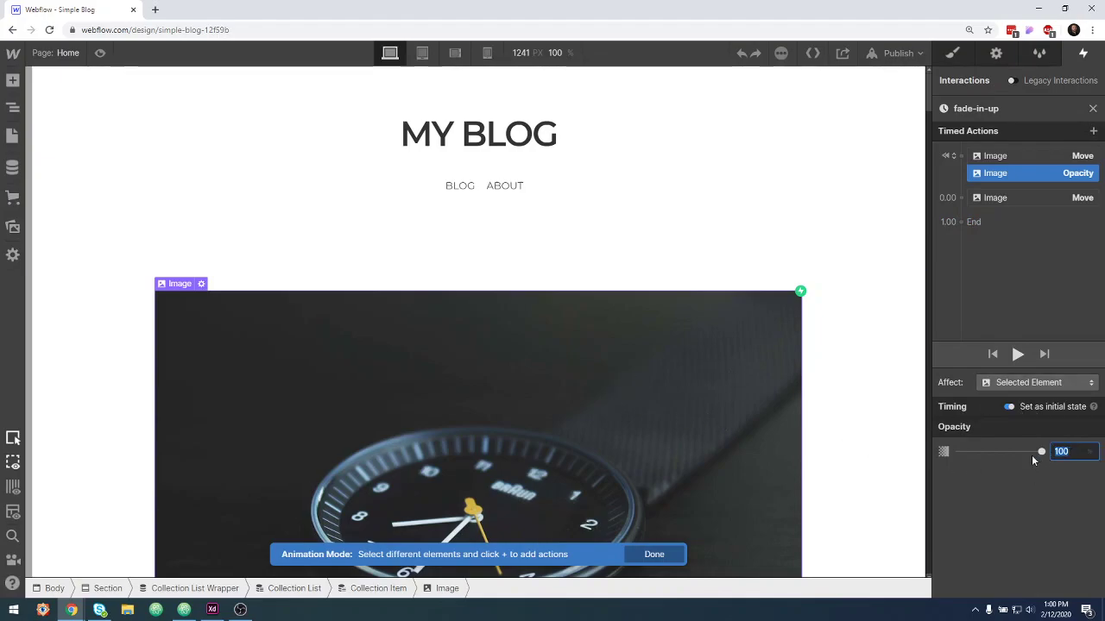
type("0")
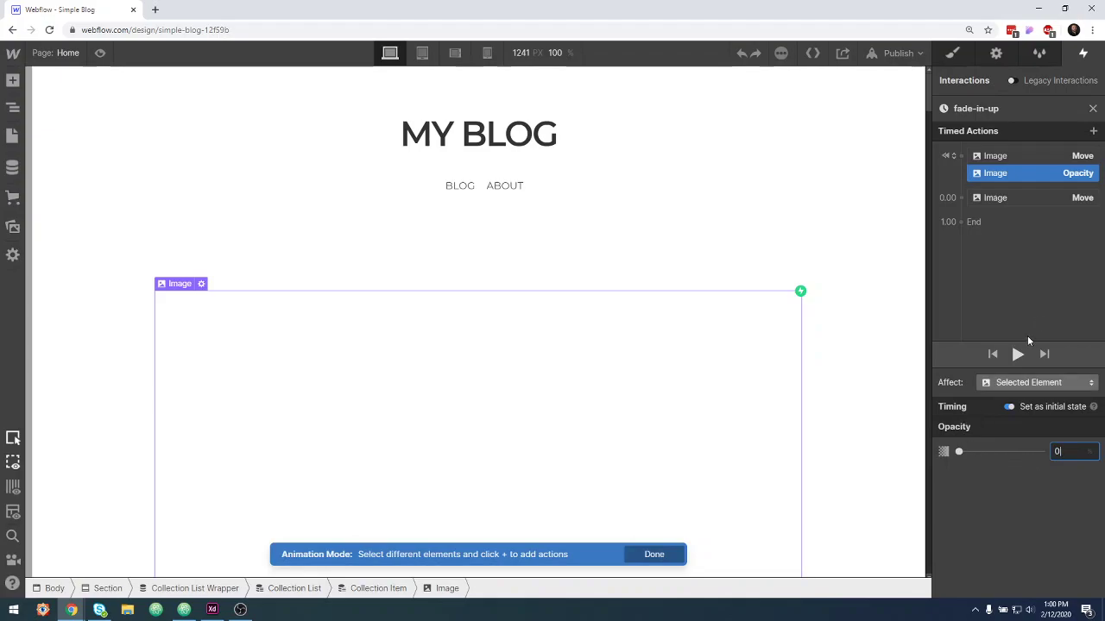
left_click(1054, 277)
scroll(854, 362, "down", 3)
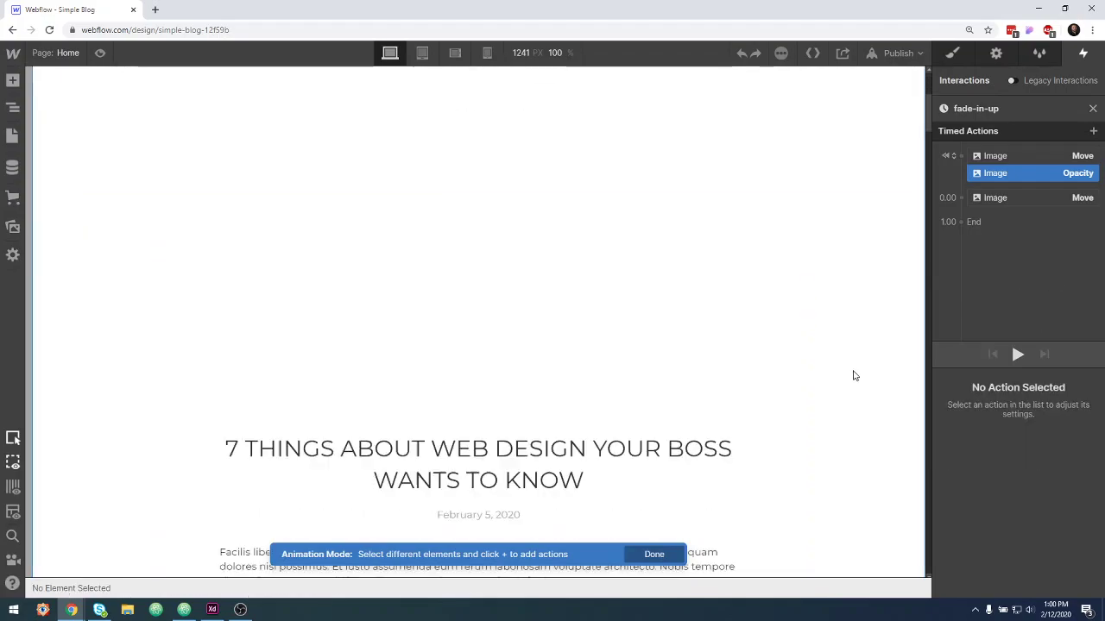
scroll(853, 377, "down", 10)
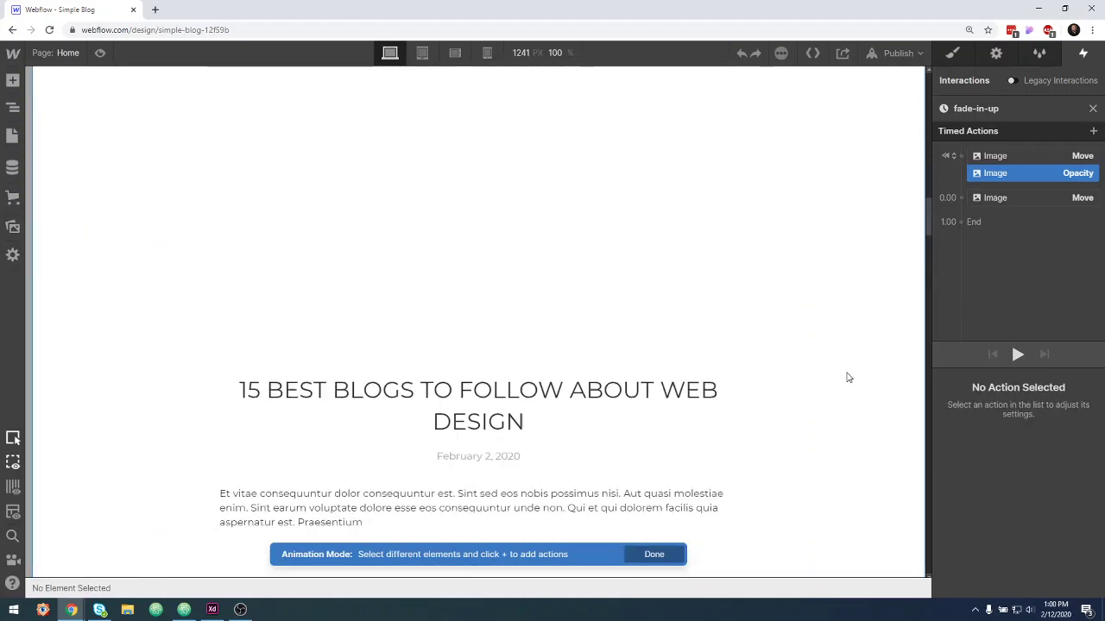
scroll(846, 377, "up", 12)
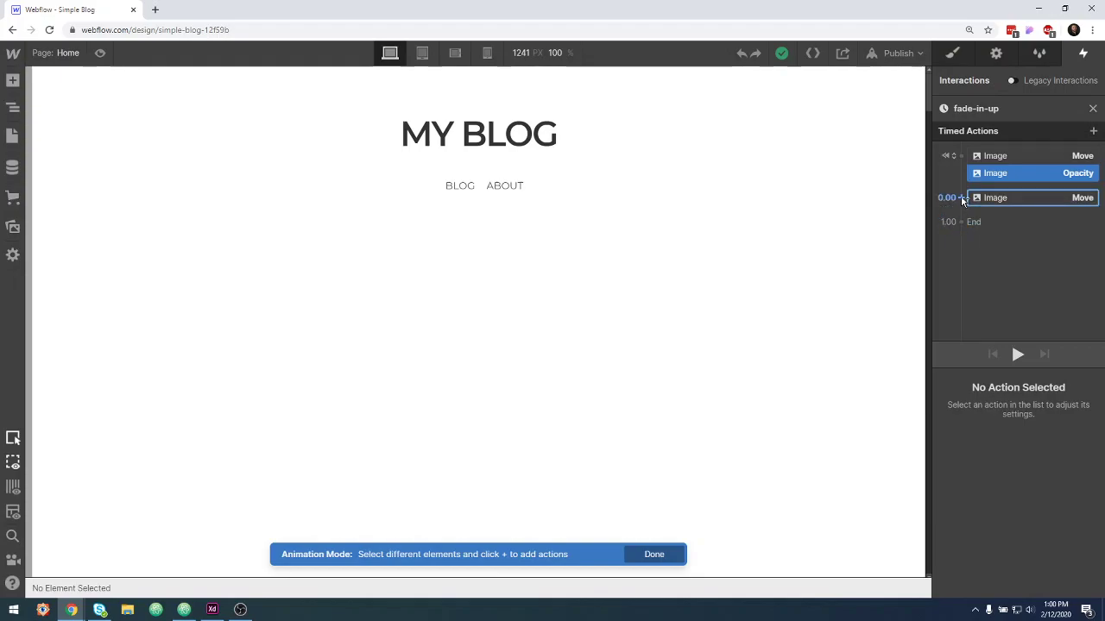
Add an Opacity action at the timeline end at 1.00, then delete it as misplaced.
left_click(961, 221)
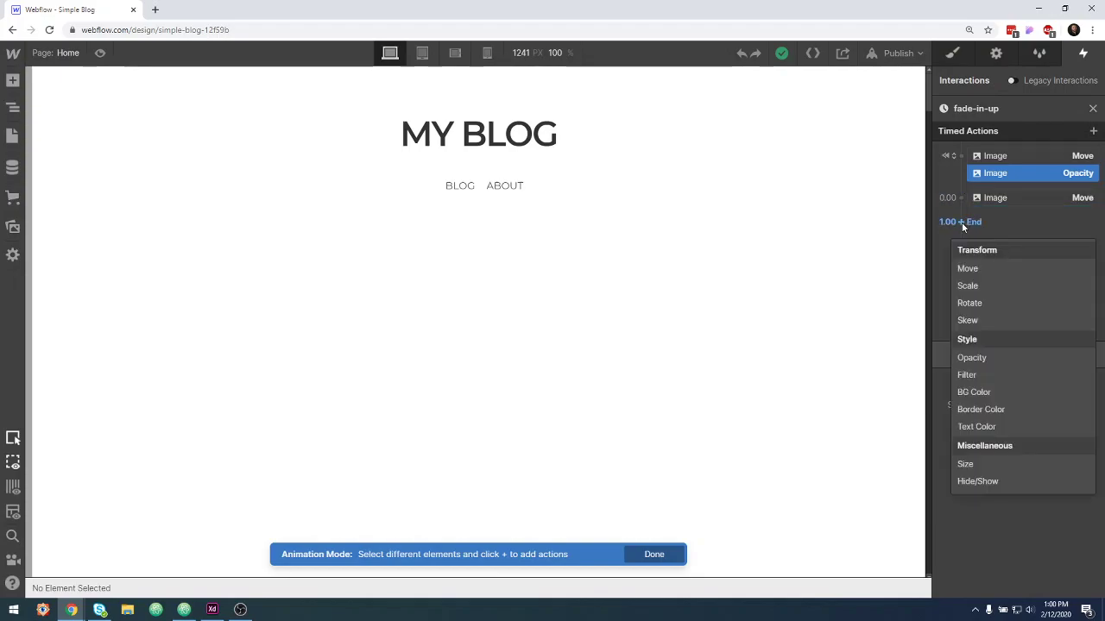
left_click(984, 359)
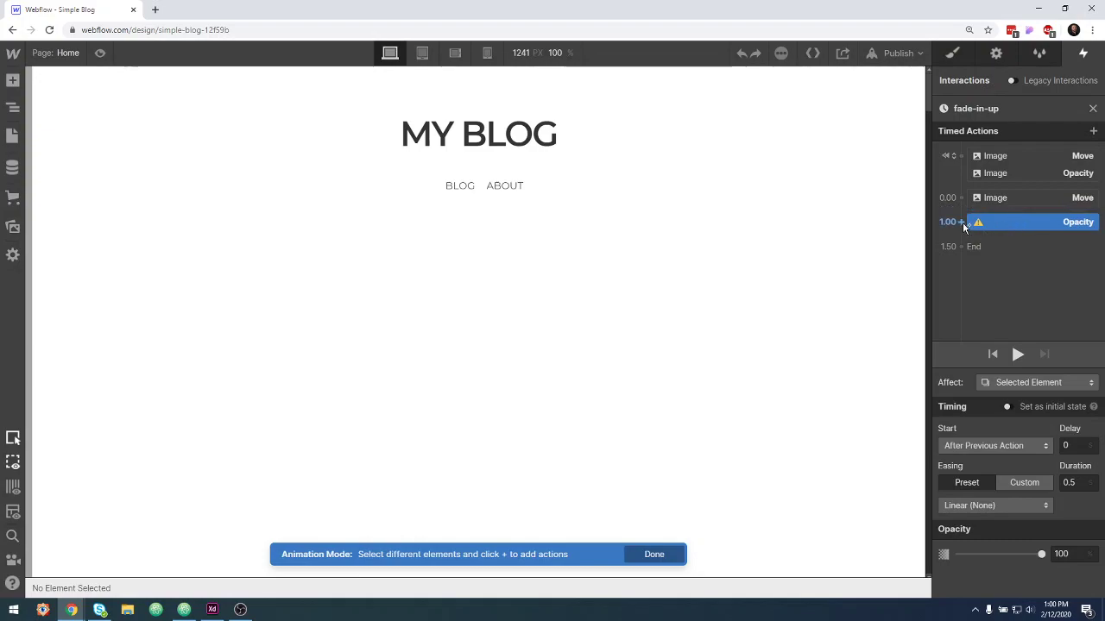
right_click(1074, 223)
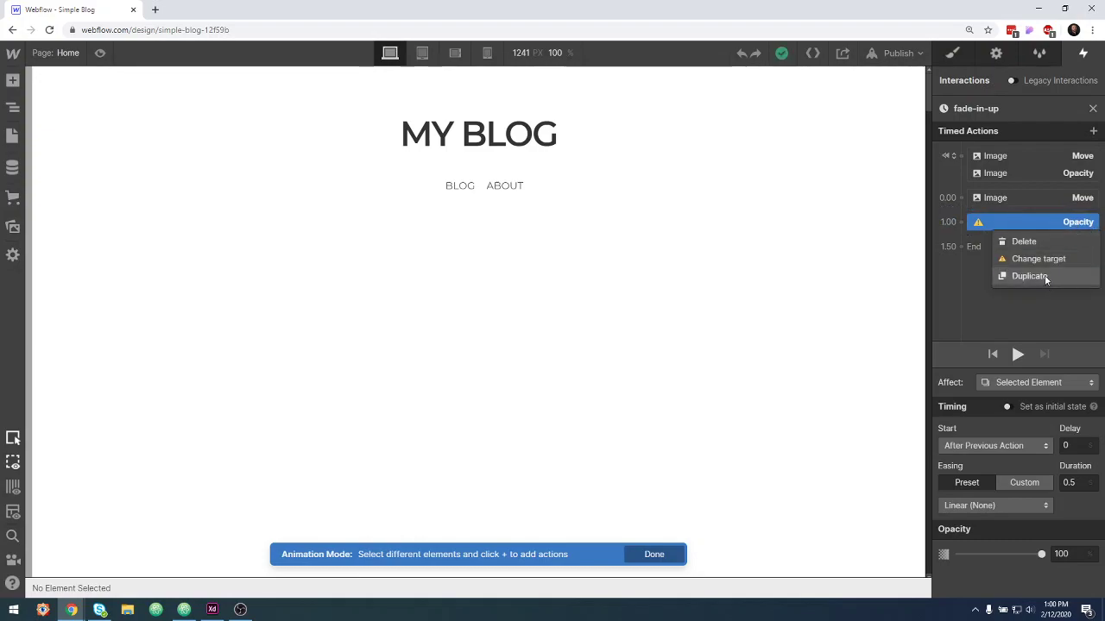
left_click(1023, 242)
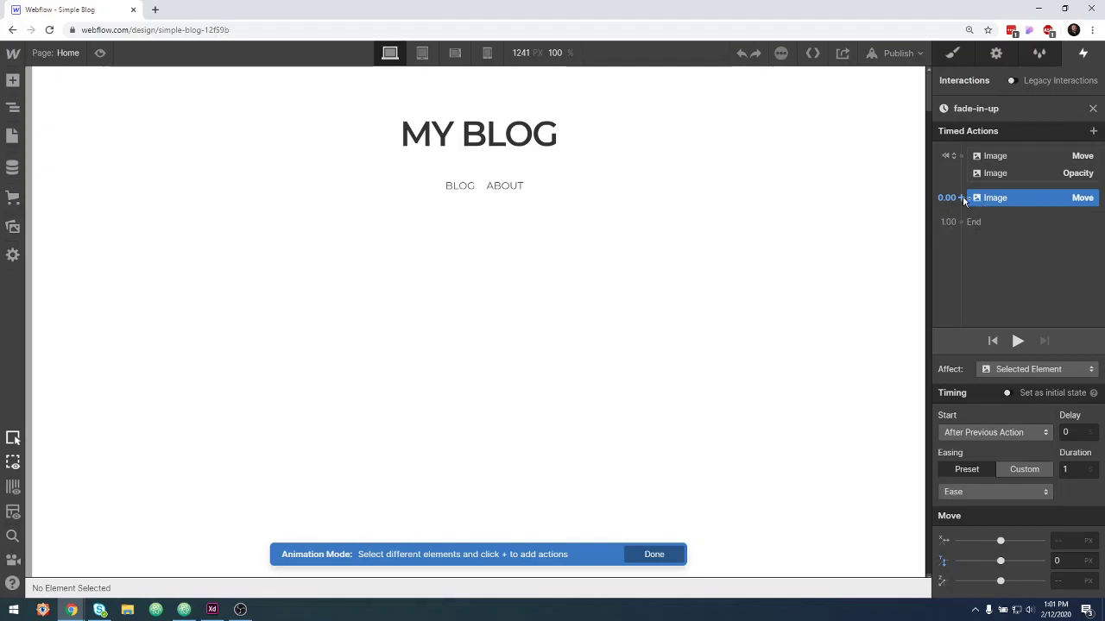
Add an Opacity action for the blog image beside the 0.00 Move.
left_click(666, 377)
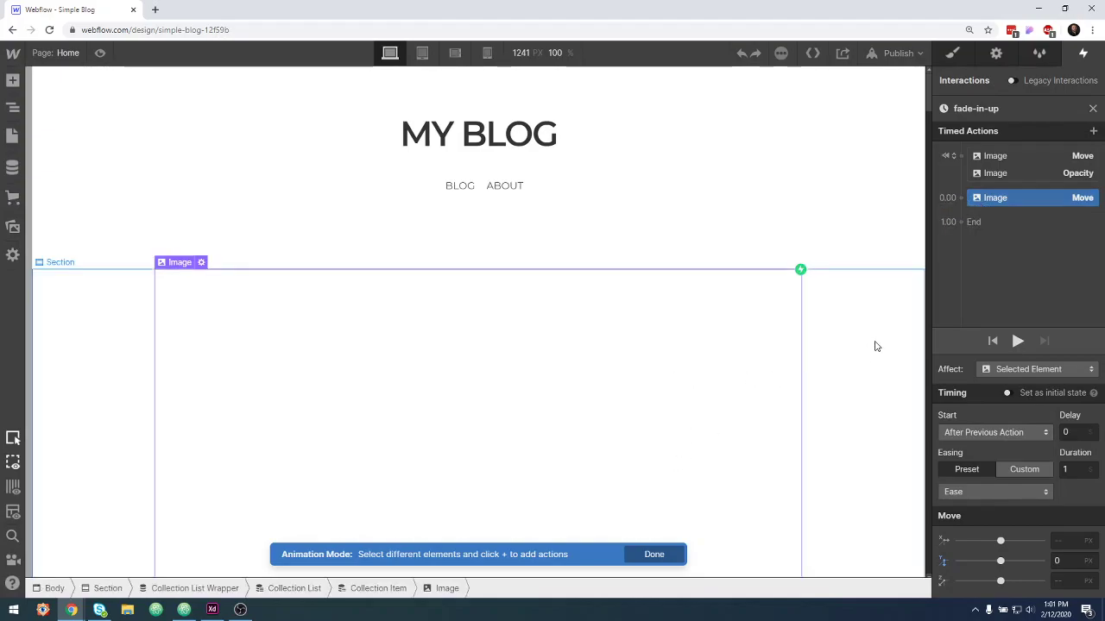
left_click(962, 198)
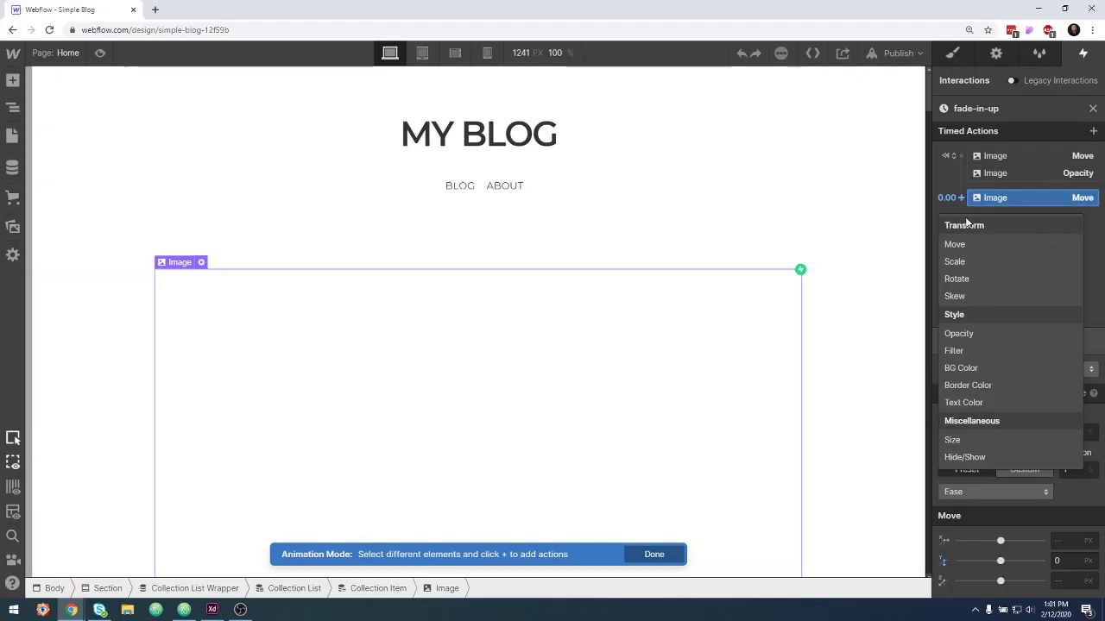
left_click(959, 334)
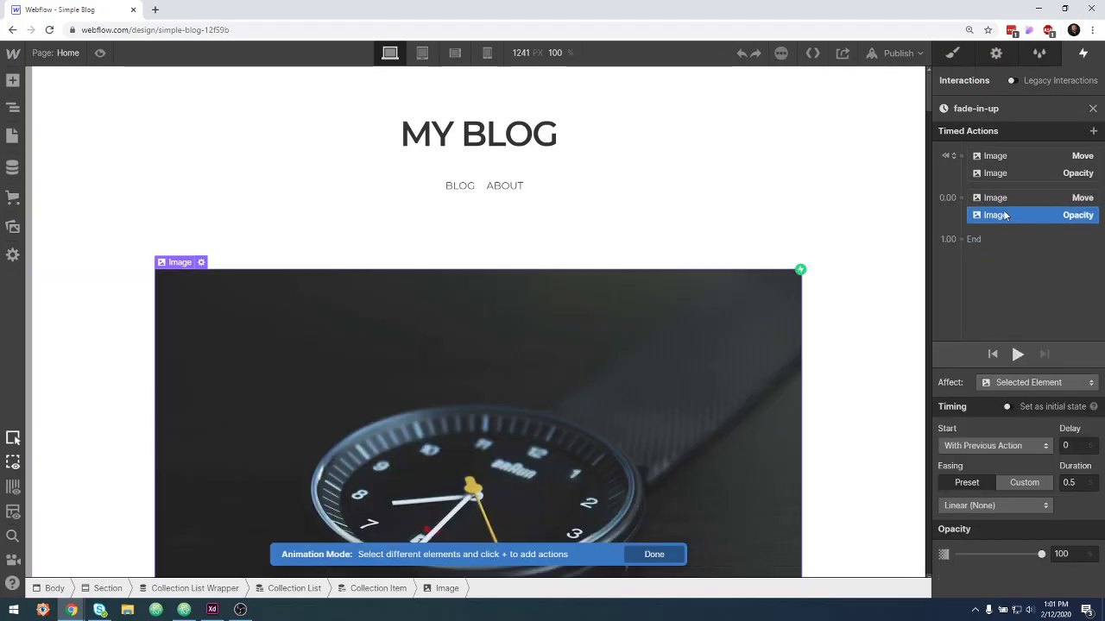
Group the Opacity action with the image's Move, keeping it on the selected element.
left_click_drag(976, 216, 974, 231)
left_click(1016, 385)
left_click(1013, 349)
Give the opacity Ease easing and a 1 s duration, then play the fade-in-up animation.
left_click(1007, 508)
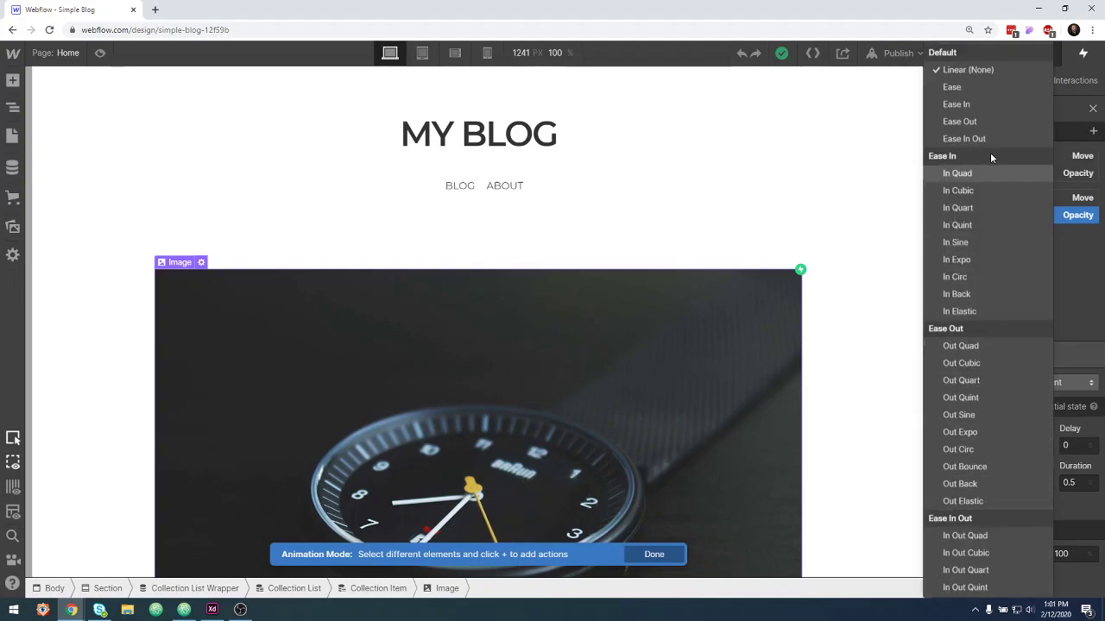
left_click(978, 92)
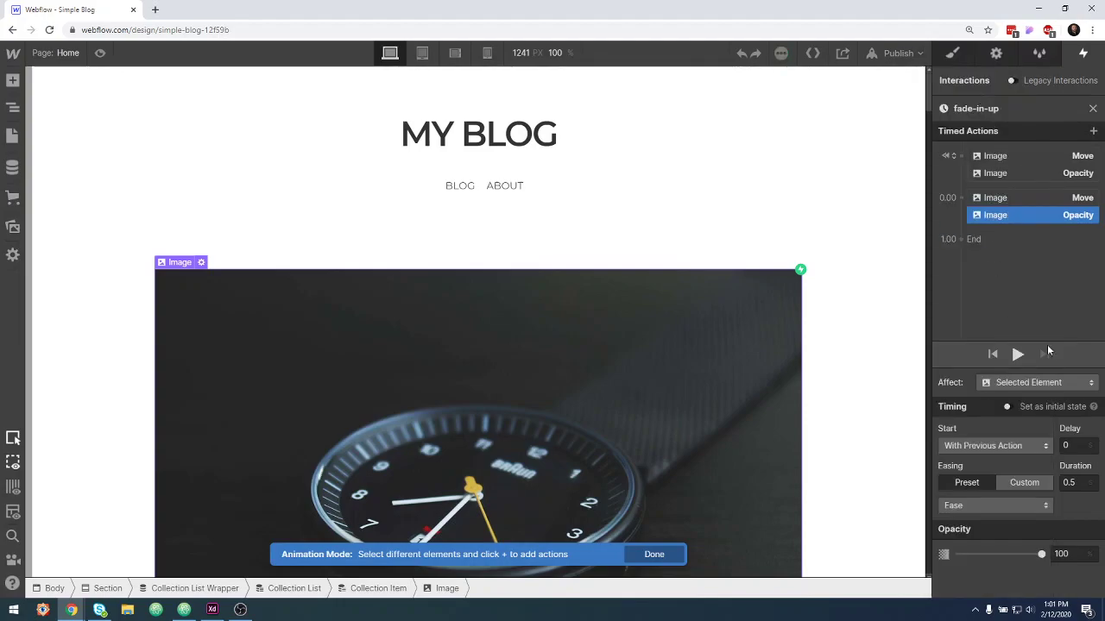
left_click(1077, 483)
type("1")
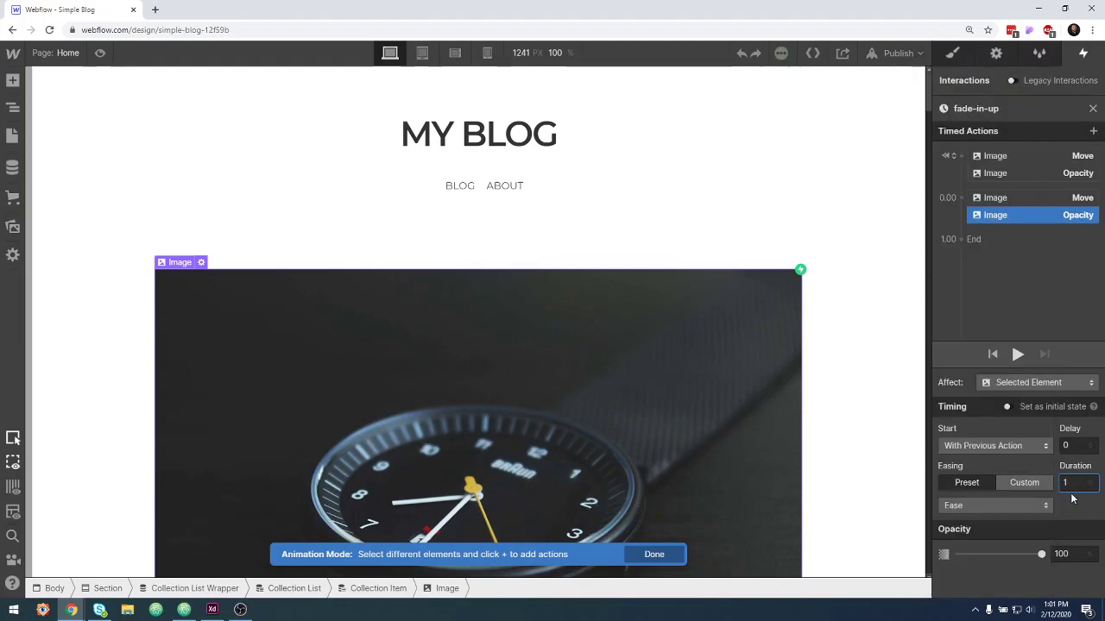
key("Return")
left_click(1018, 354)
Replay the animation, then preview the page and scroll through the posts as images fade in and rise.
left_click(1018, 355)
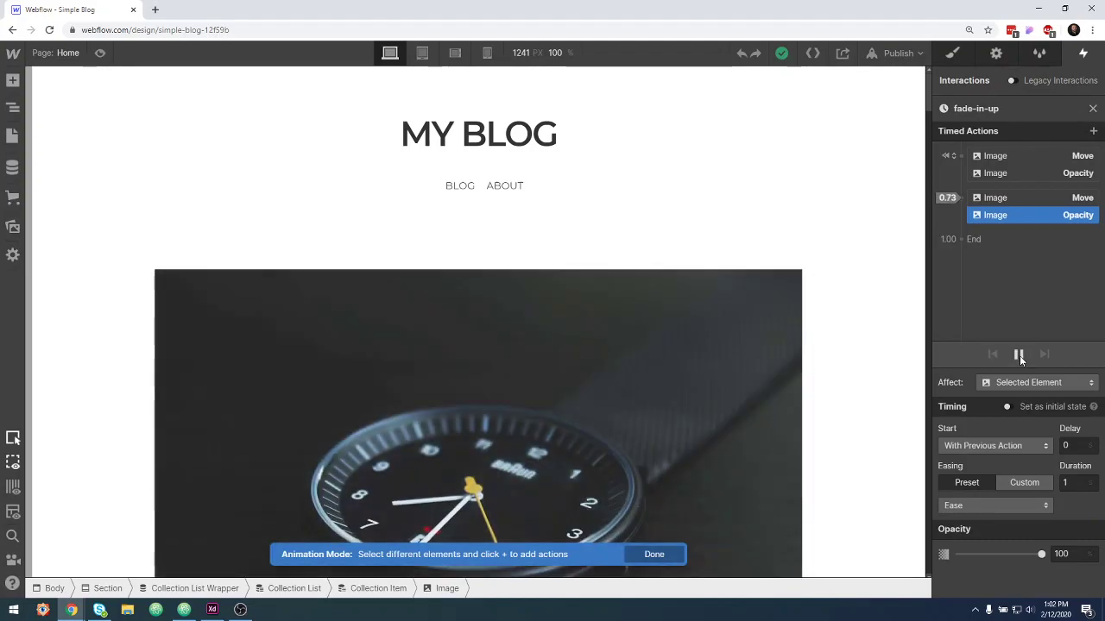
left_click(101, 54)
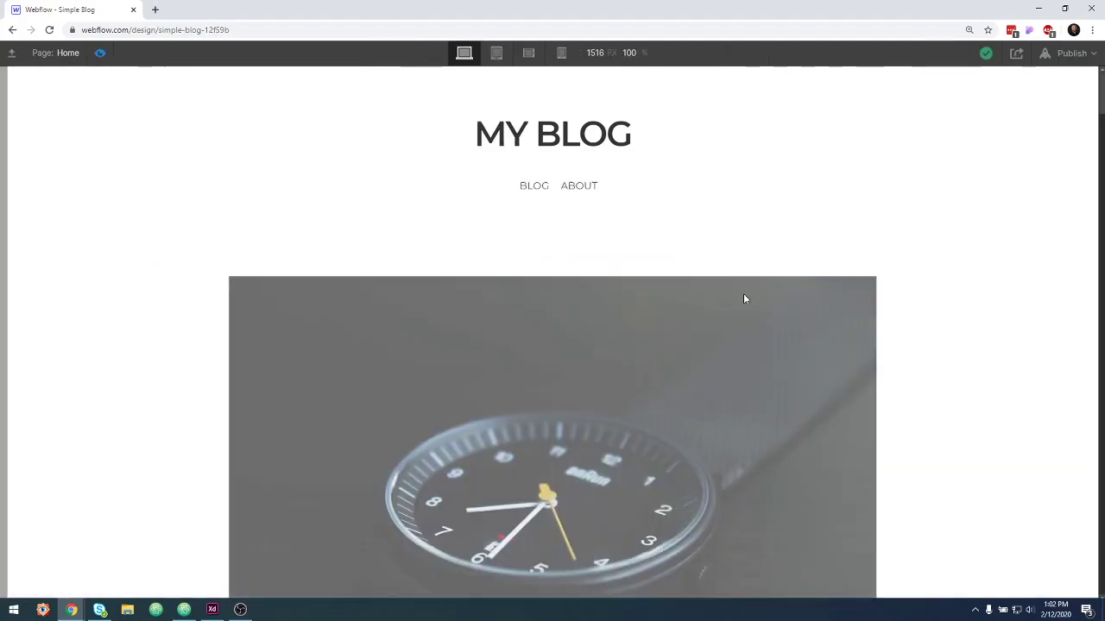
scroll(924, 353, "down", 4)
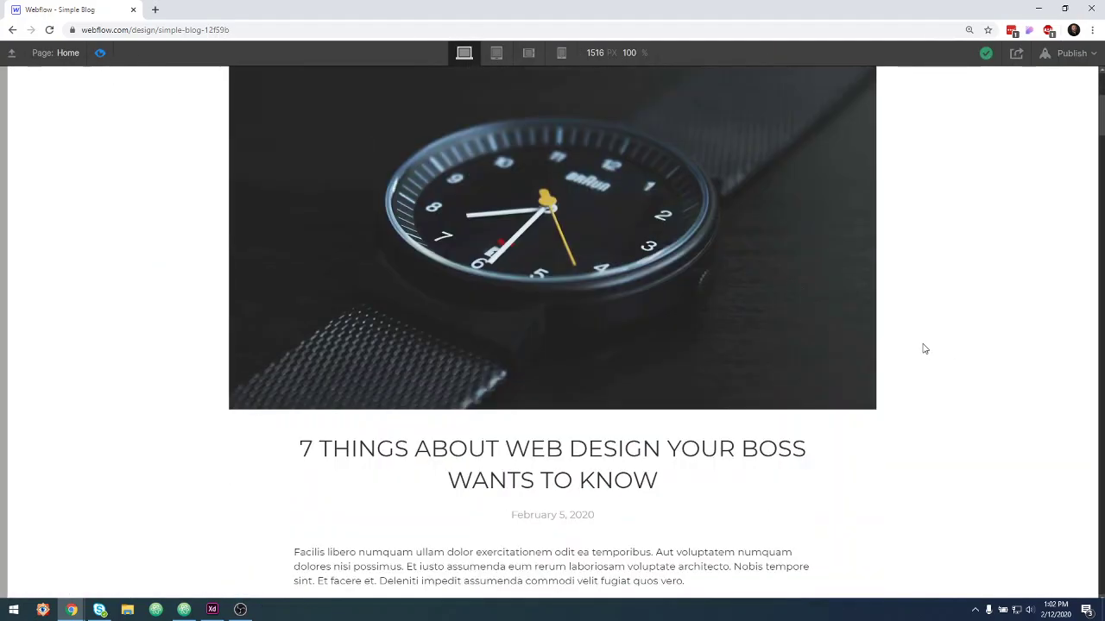
scroll(907, 412, "down", 1)
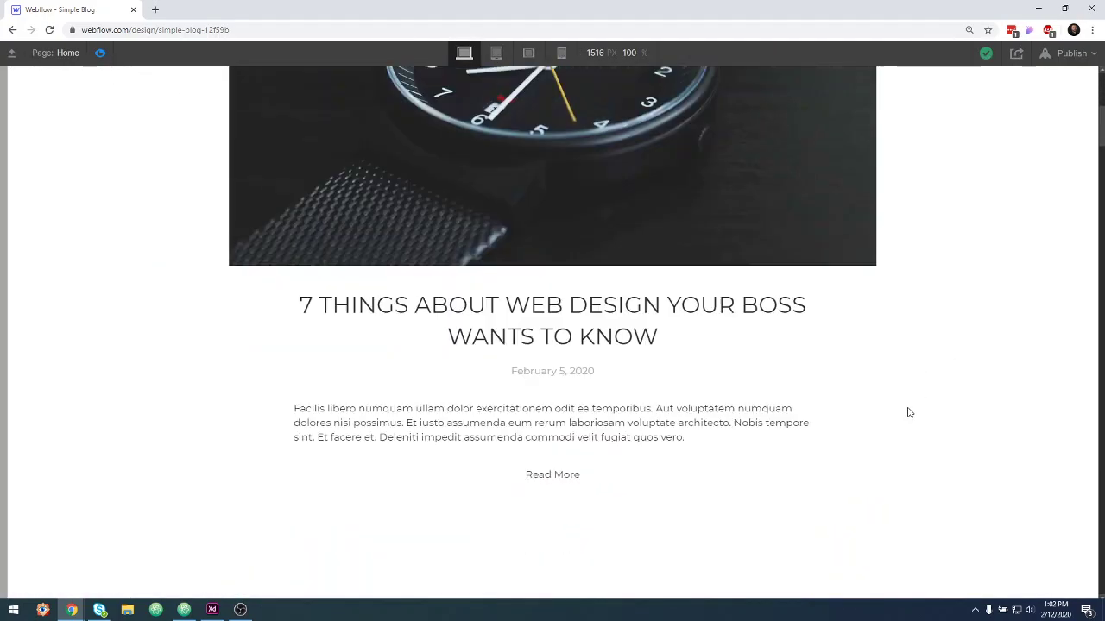
scroll(907, 412, "down", 2)
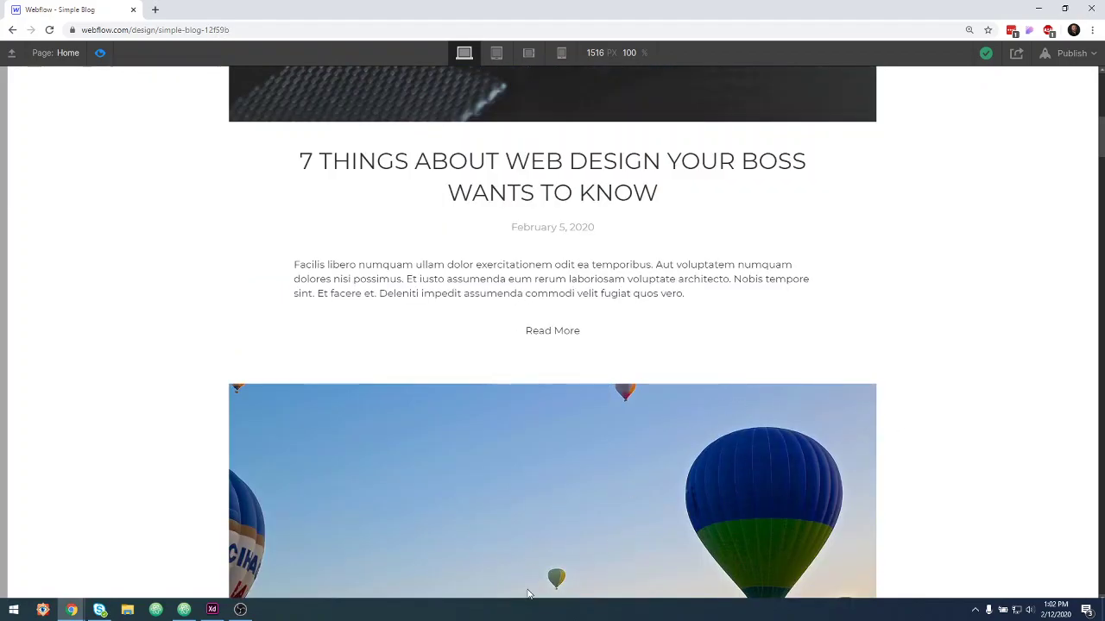
scroll(976, 364, "down", 4)
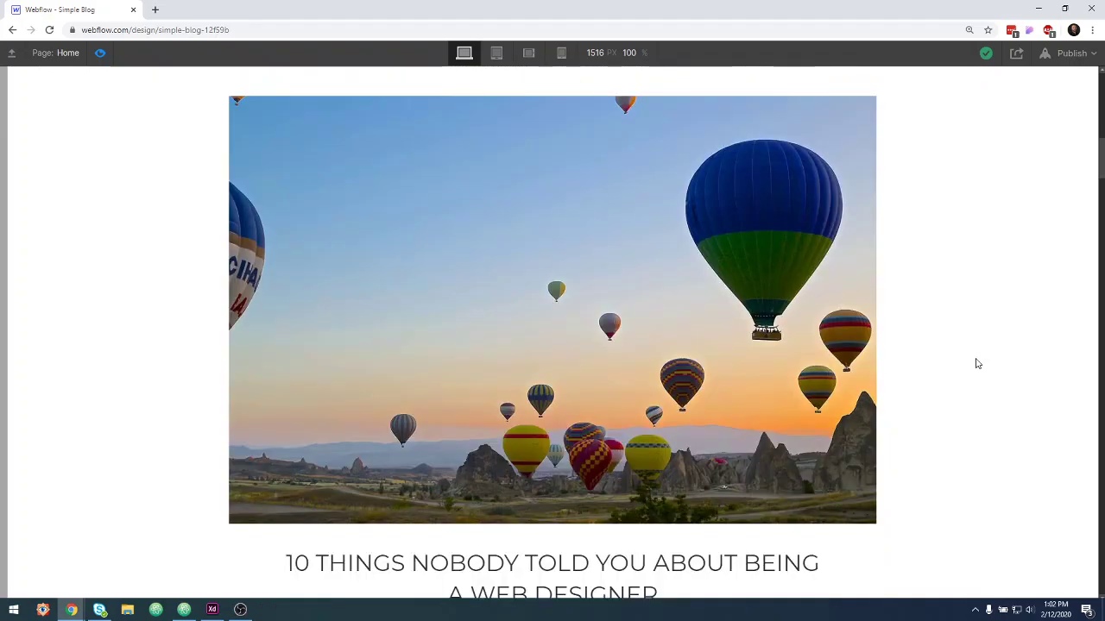
scroll(977, 365, "down", 6)
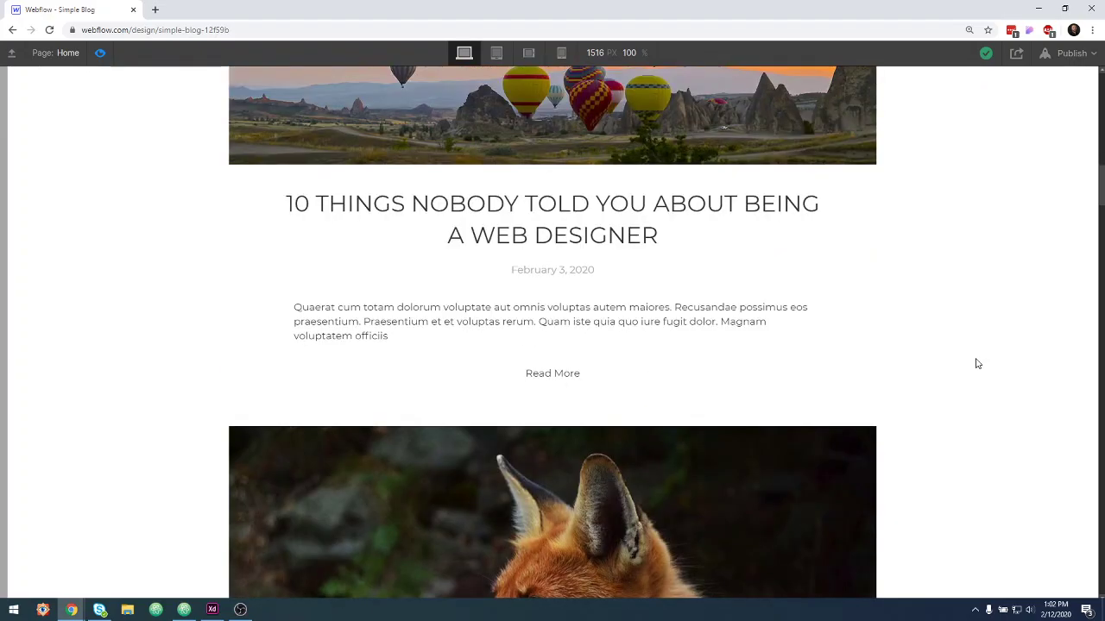
scroll(977, 364, "down", 9)
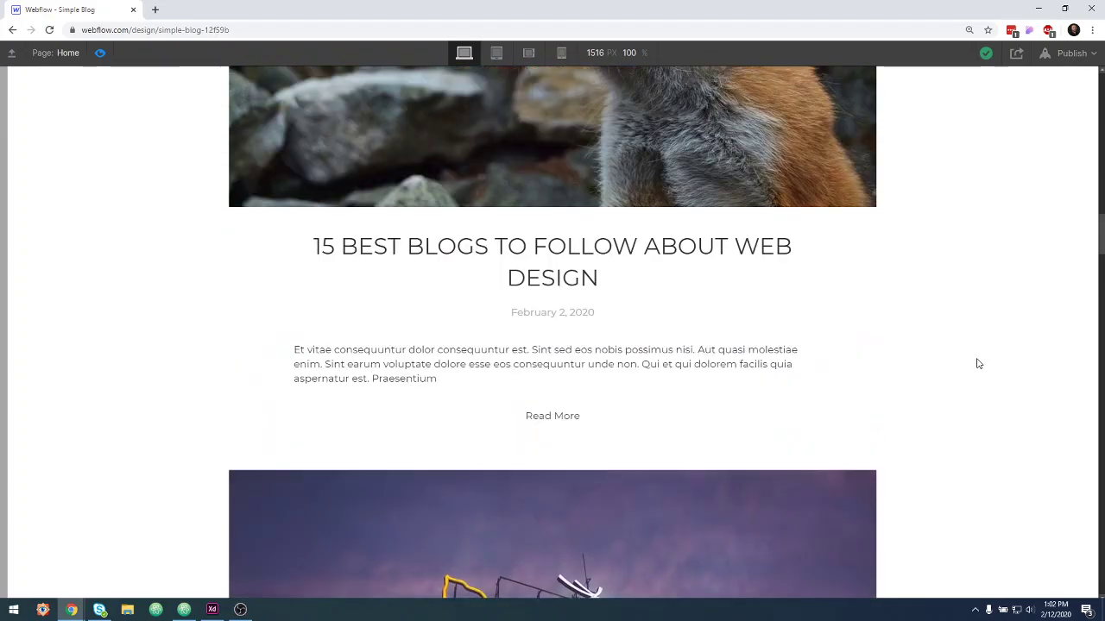
scroll(977, 364, "down", 4)
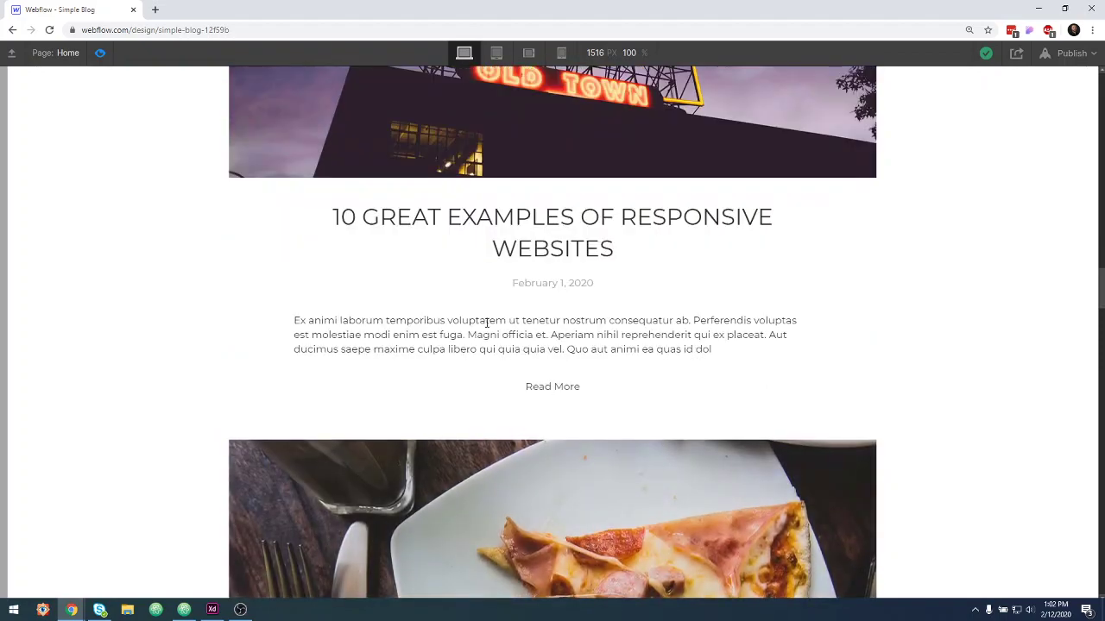
scroll(904, 441, "down", 8)
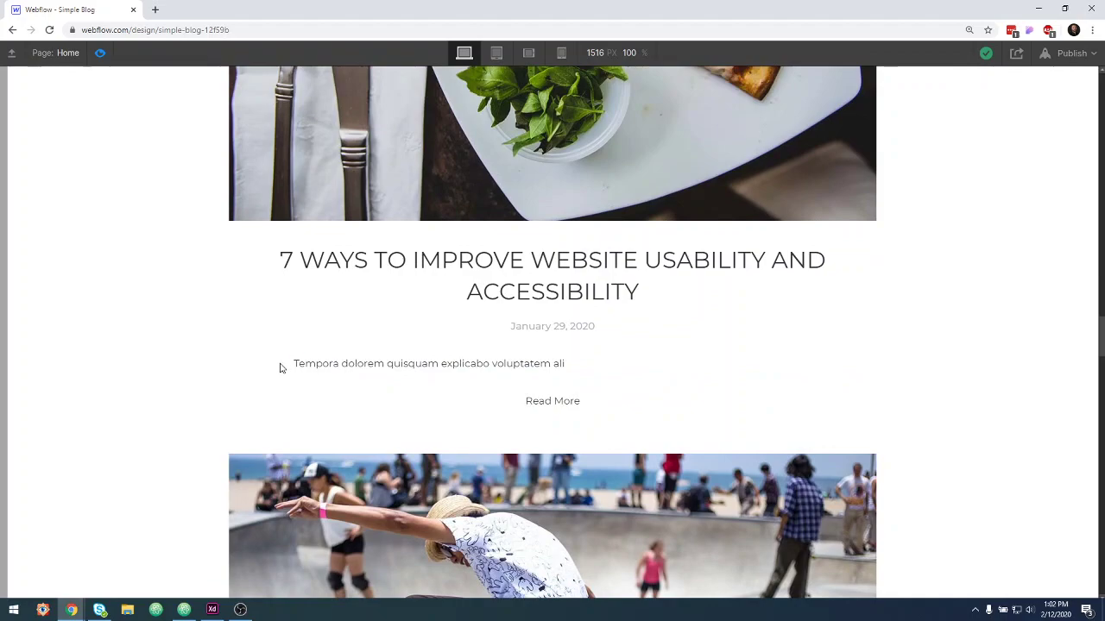
left_click_drag(284, 367, 646, 365)
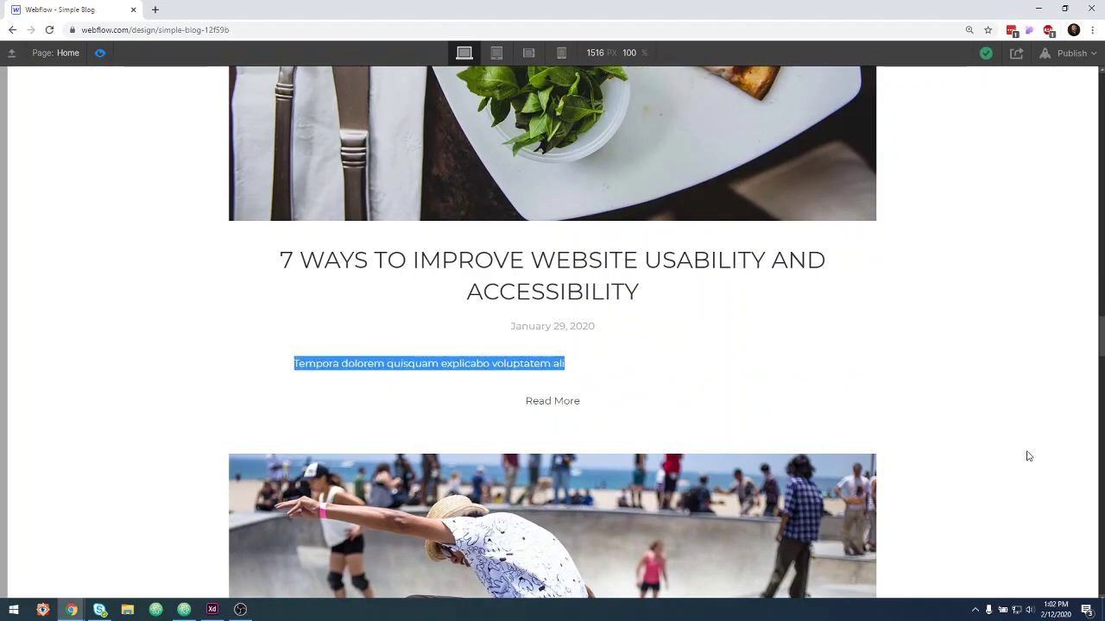
scroll(1019, 449, "down", 8)
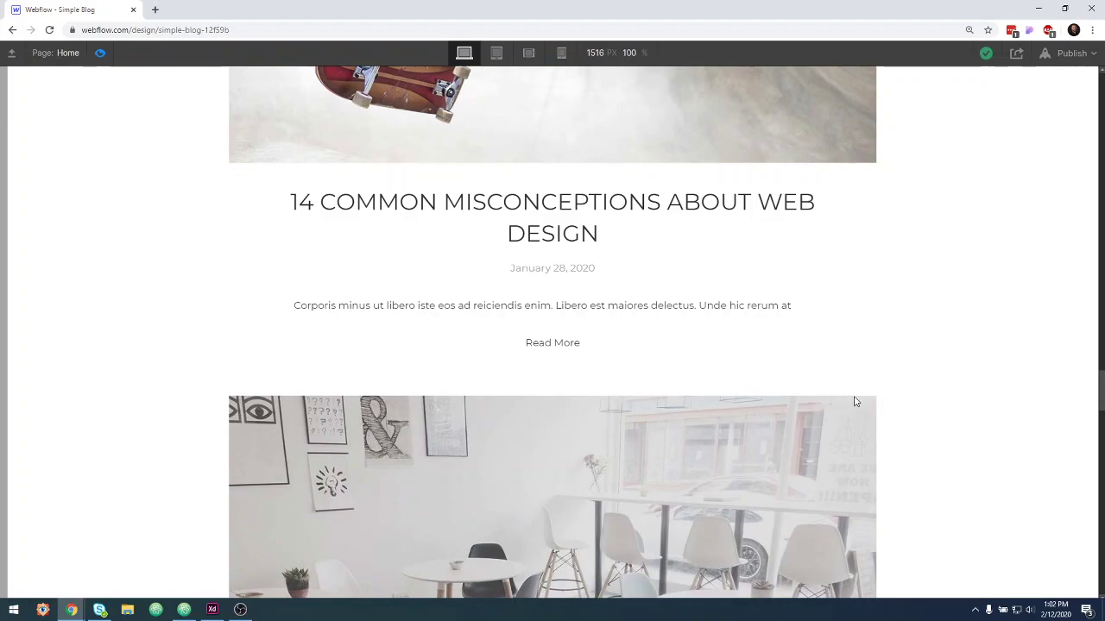
scroll(913, 414, "down", 5)
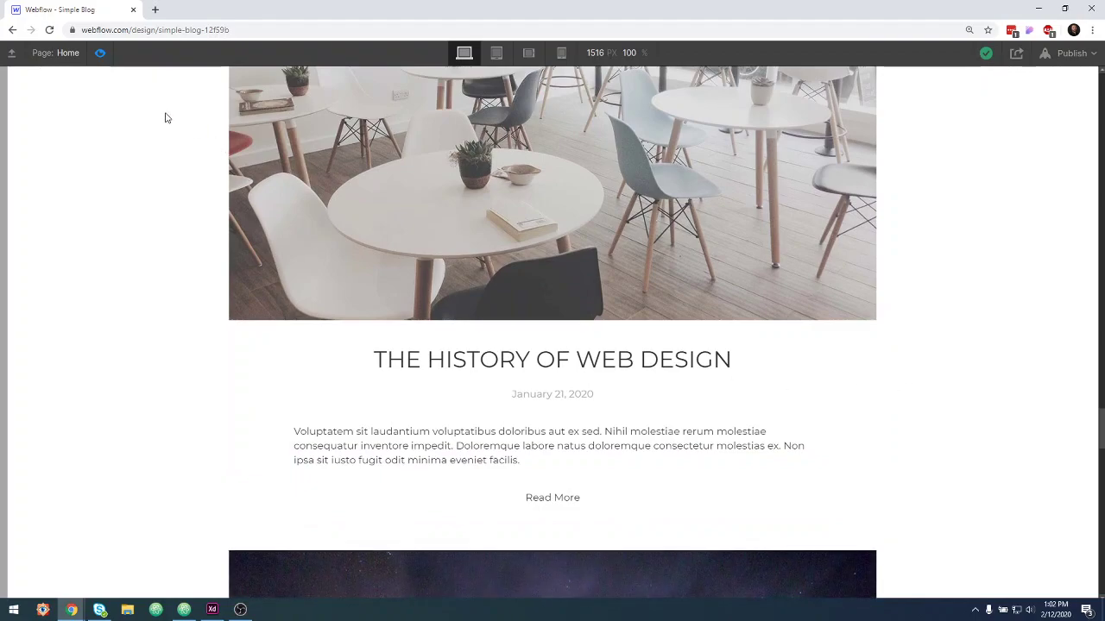
Exit preview and close the fade-in-up timeline to view the image's Scroll into view settings.
left_click(100, 53)
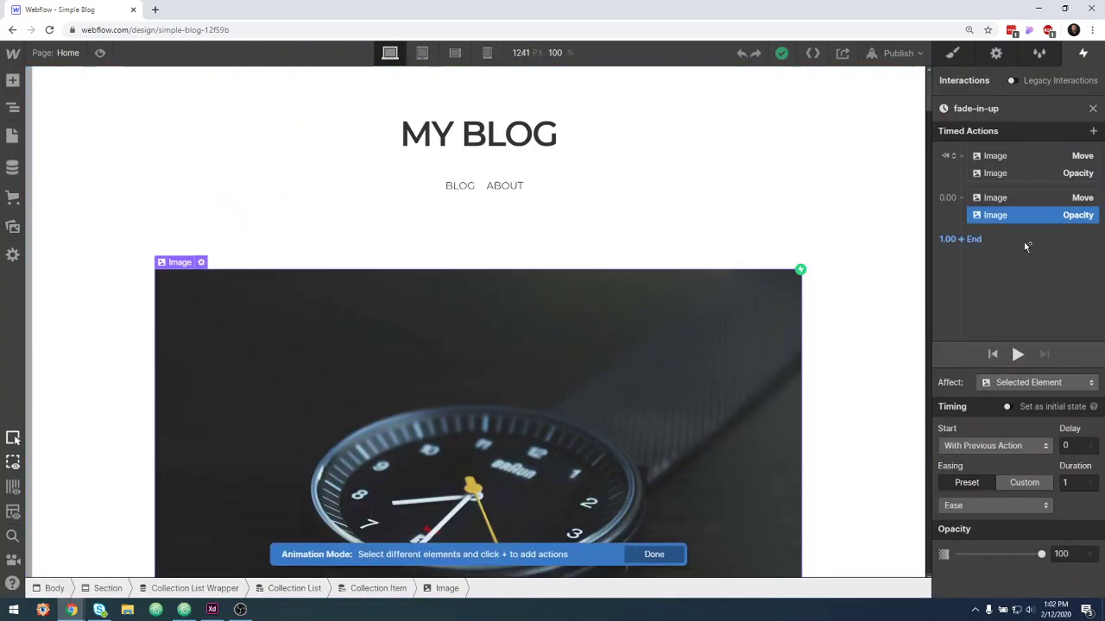
left_click(1093, 109)
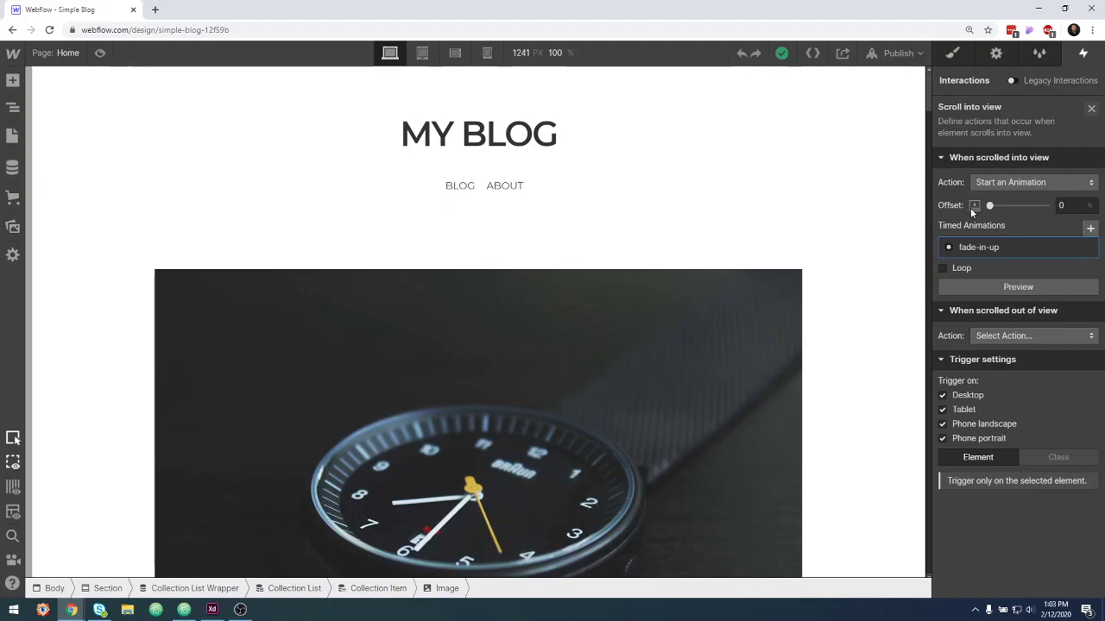
scroll(692, 374, "down", 2)
scroll(692, 373, "up", 2)
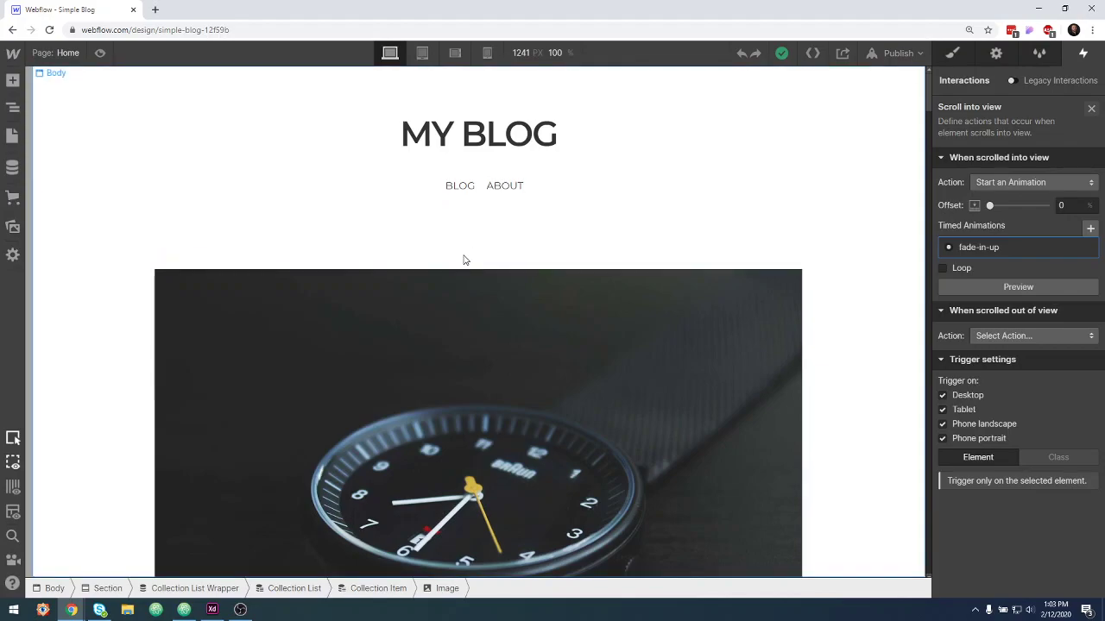
scroll(642, 335, "down", 5)
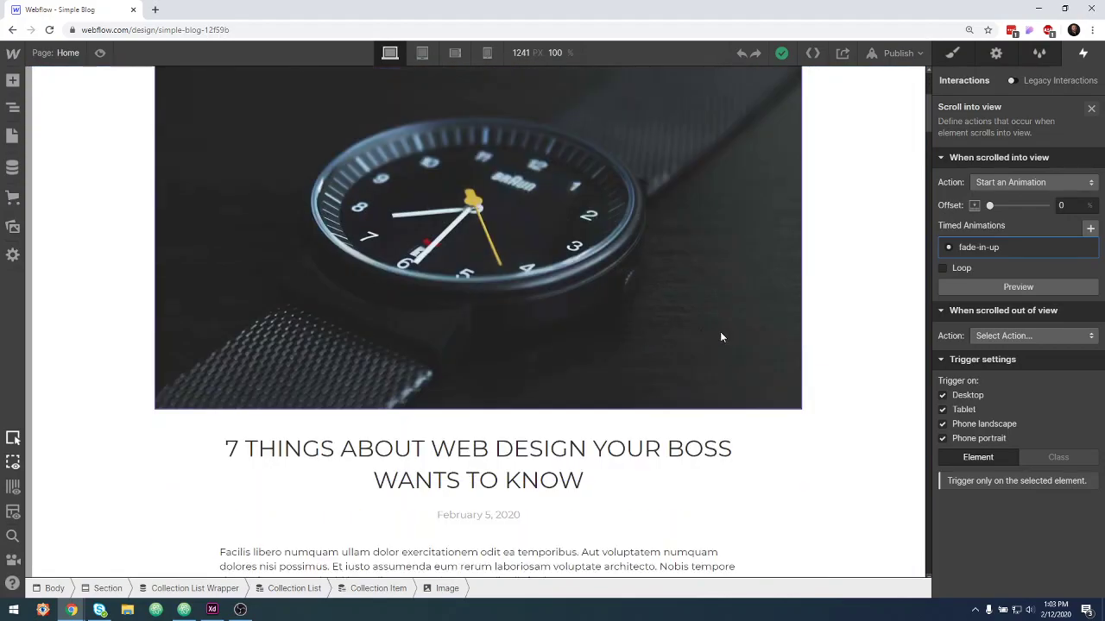
scroll(722, 338, "up", 1)
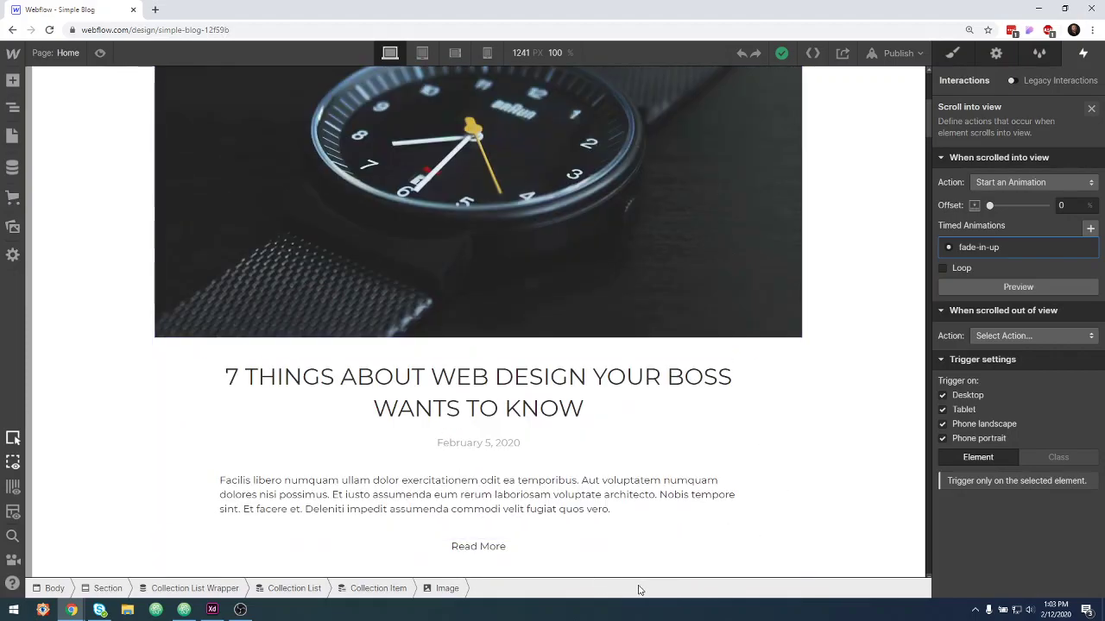
scroll(846, 375, "down", 2)
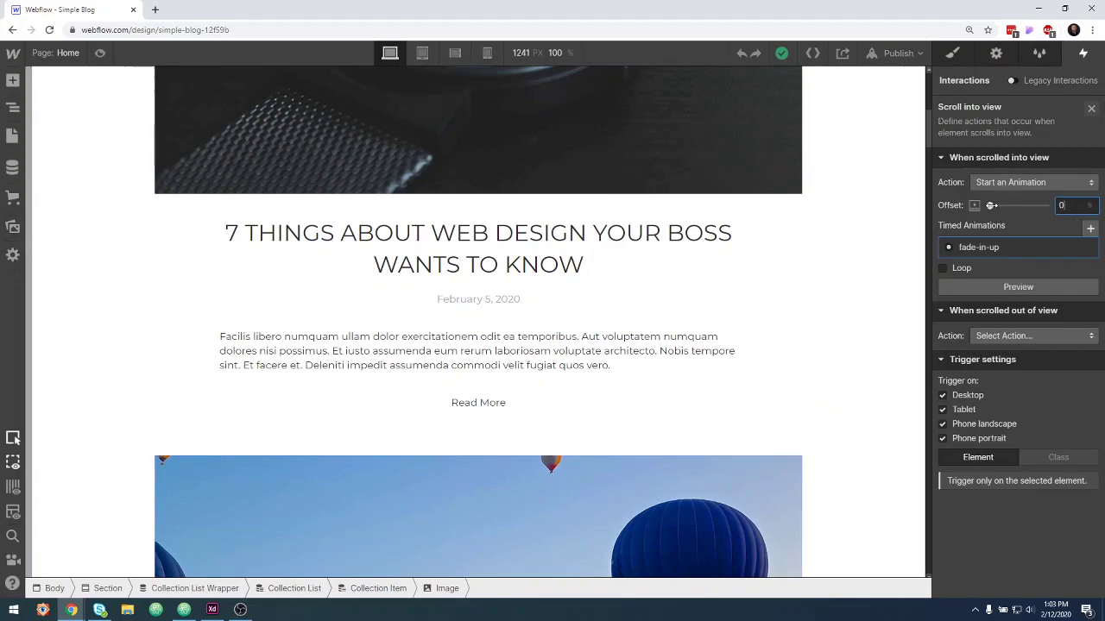
Switch the image's Scroll into view offset to pixels at 100 px, then deselect the image.
left_click_drag(992, 206, 1002, 206)
left_click(1090, 205)
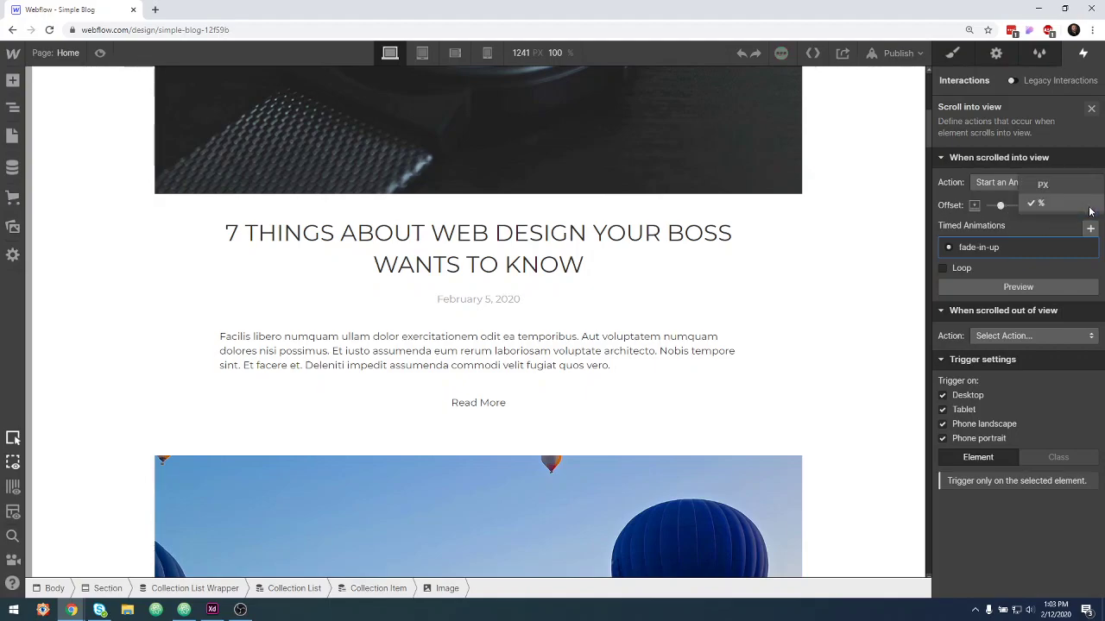
left_click(1043, 185)
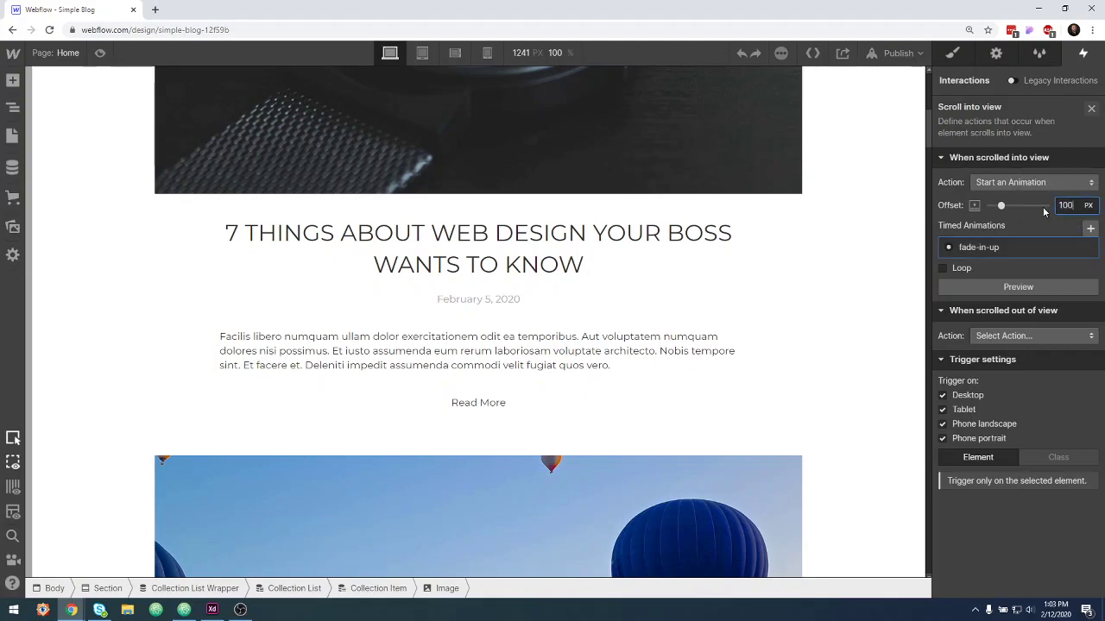
left_click(855, 290)
scroll(857, 288, "up", 8)
scroll(858, 292, "down", 10)
scroll(859, 294, "down", 2)
scroll(858, 295, "up", 12)
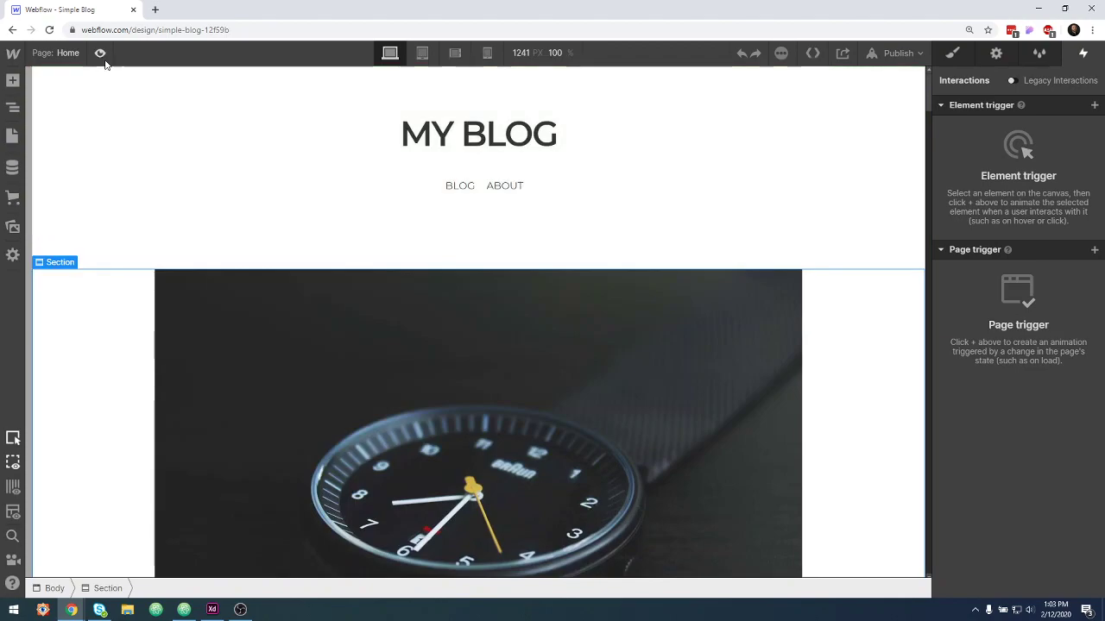
Preview the page with the 100 px offset and scroll down past the fox and pizza post images.
left_click(100, 53)
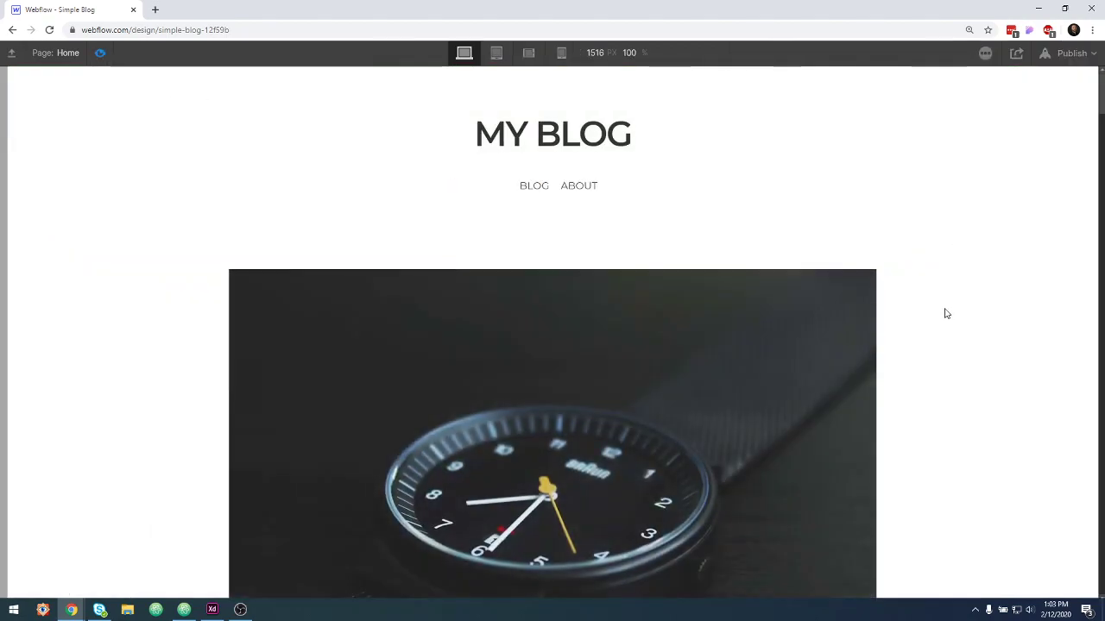
scroll(945, 314, "down", 4)
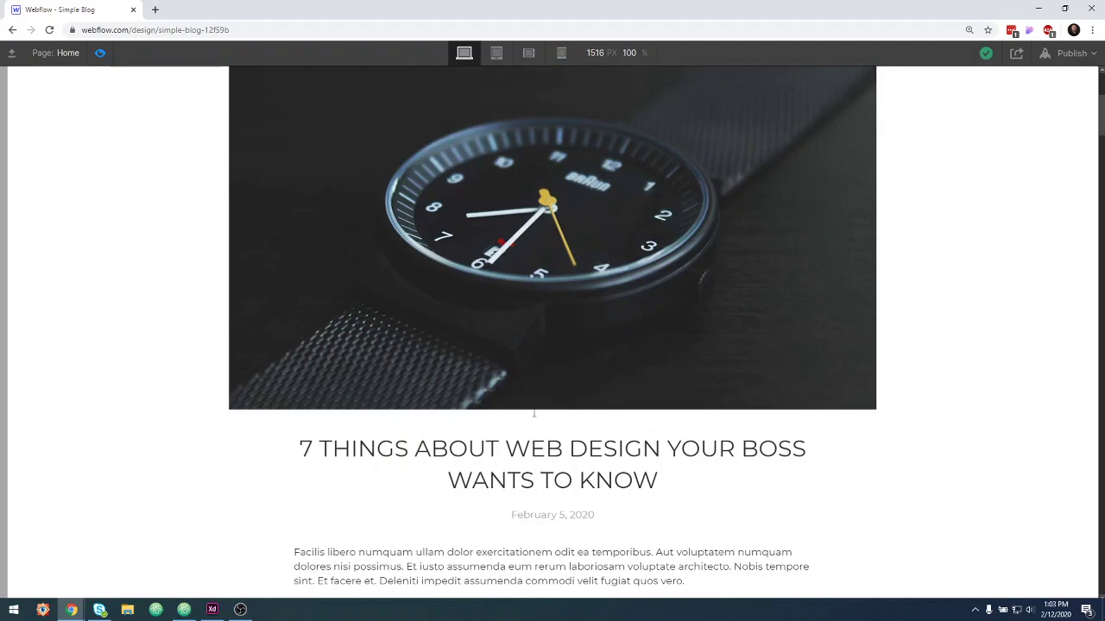
scroll(522, 371, "up", 2)
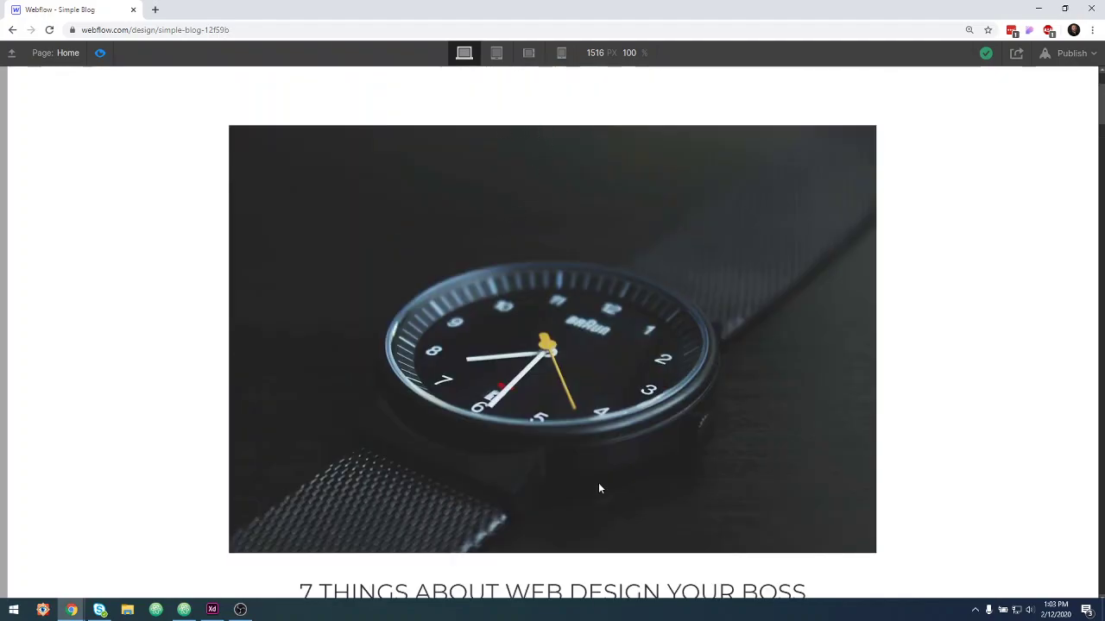
scroll(599, 489, "down", 5)
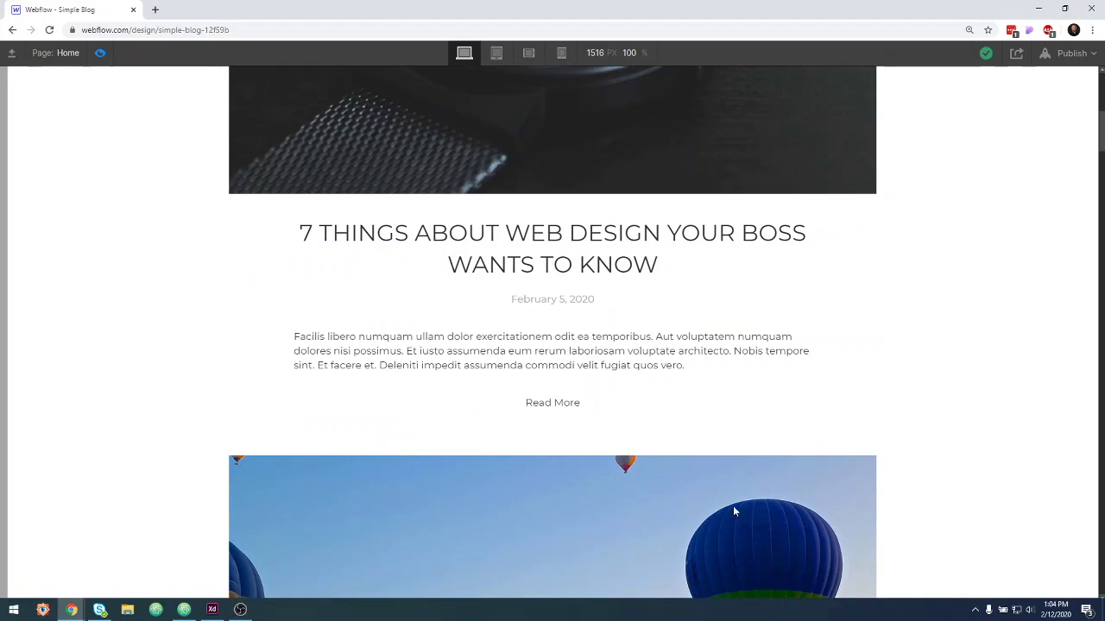
scroll(941, 422, "down", 6)
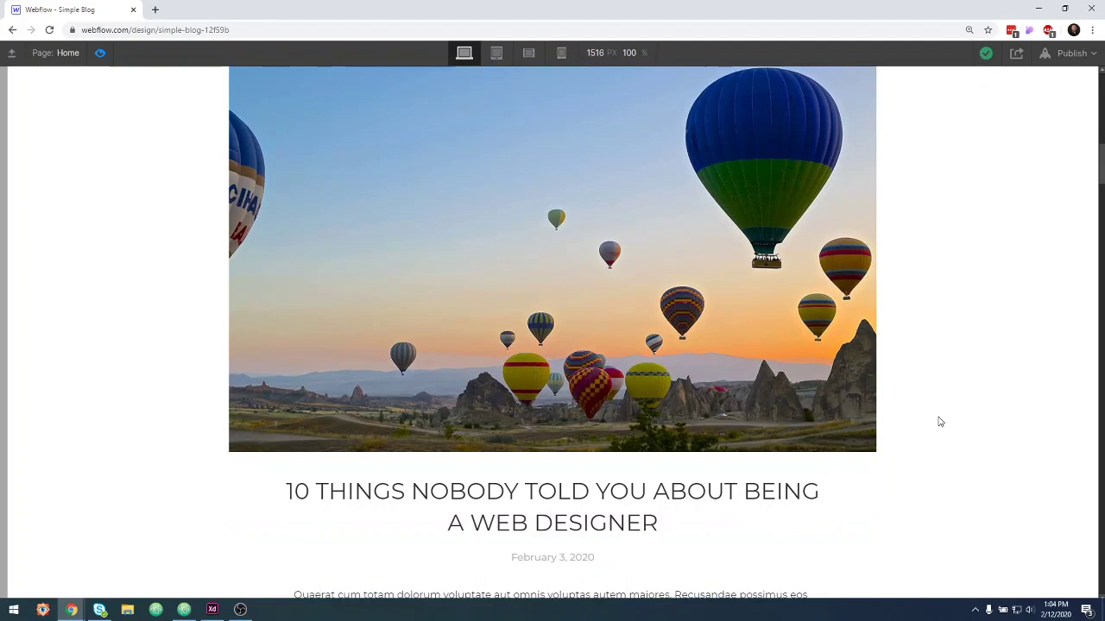
scroll(941, 422, "down", 1)
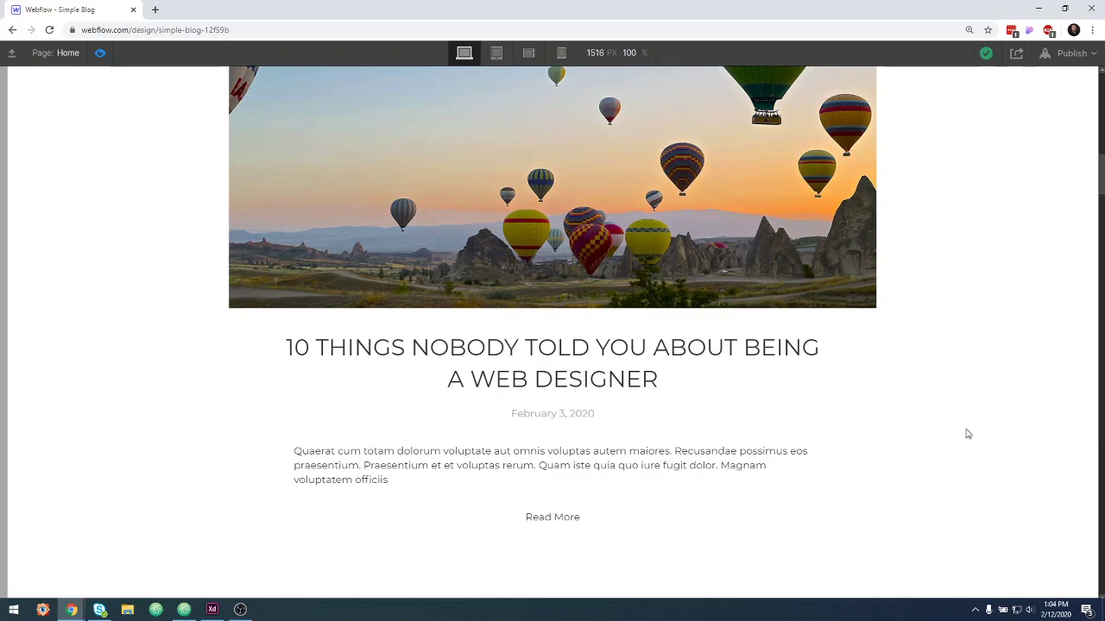
scroll(967, 435, "down", 1)
scroll(969, 434, "down", 10)
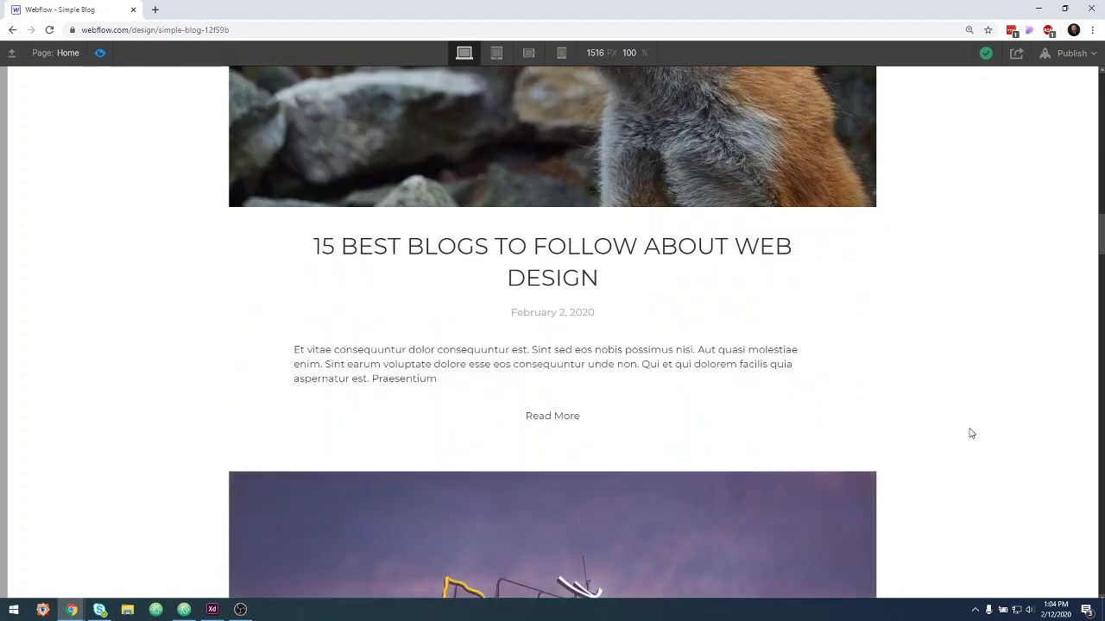
scroll(970, 433, "down", 8)
scroll(970, 433, "down", 2)
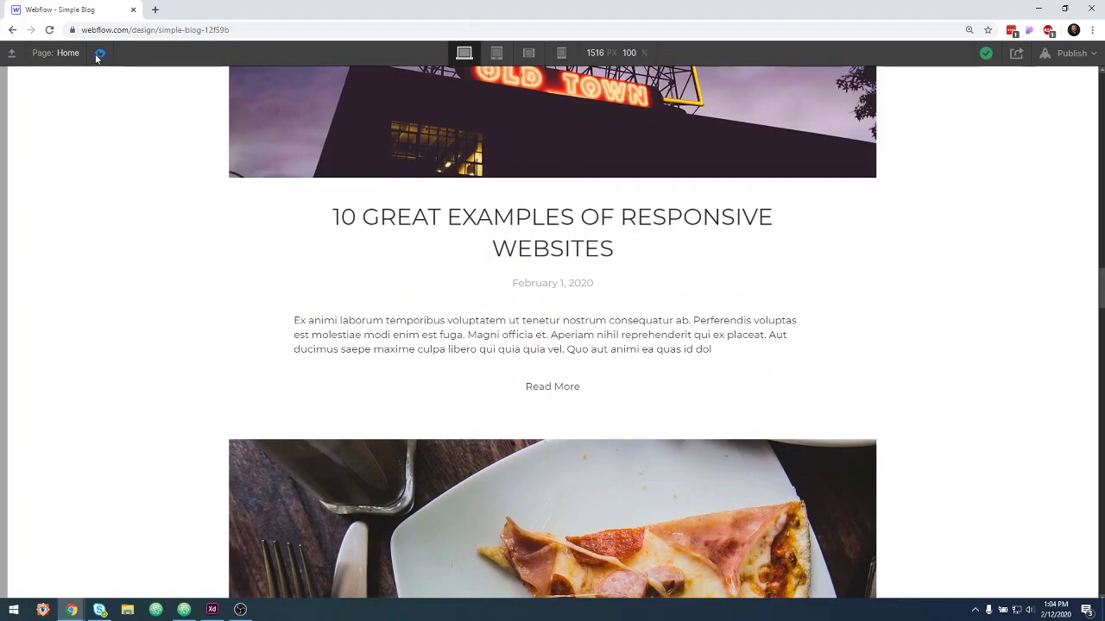
Exit preview and set the first blog image's Scroll into view offset to -100 px.
left_click(100, 53)
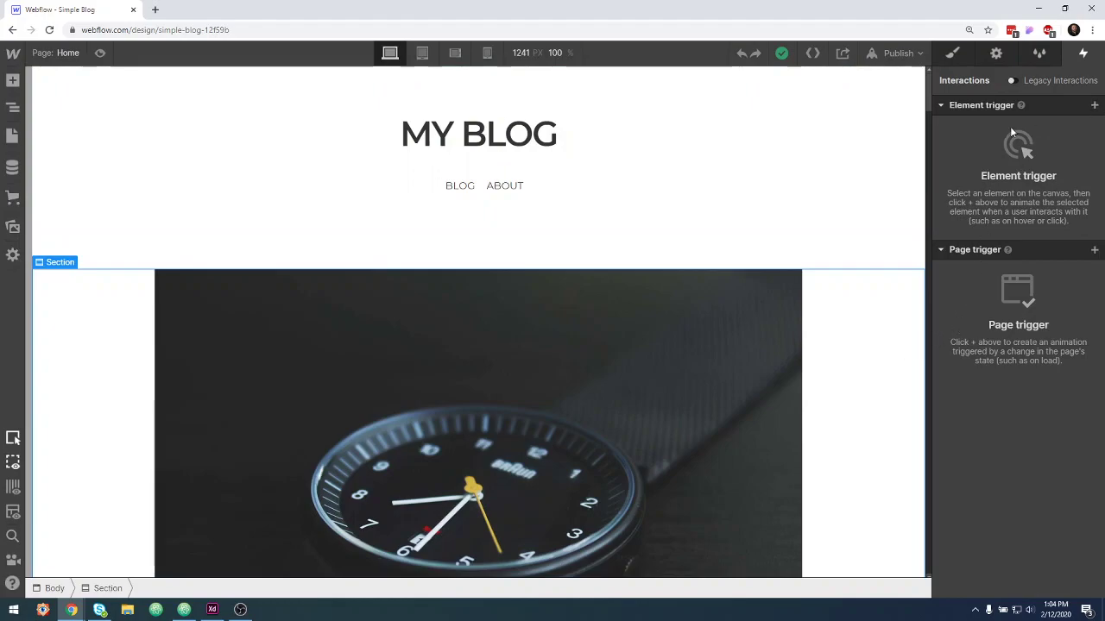
left_click(765, 387)
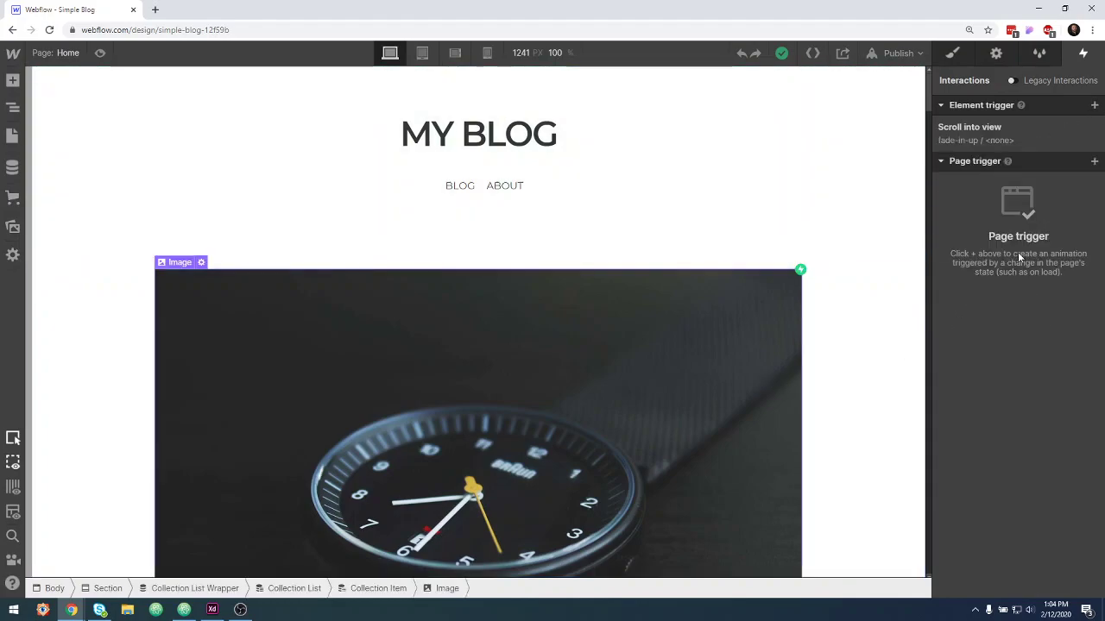
left_click(1045, 137)
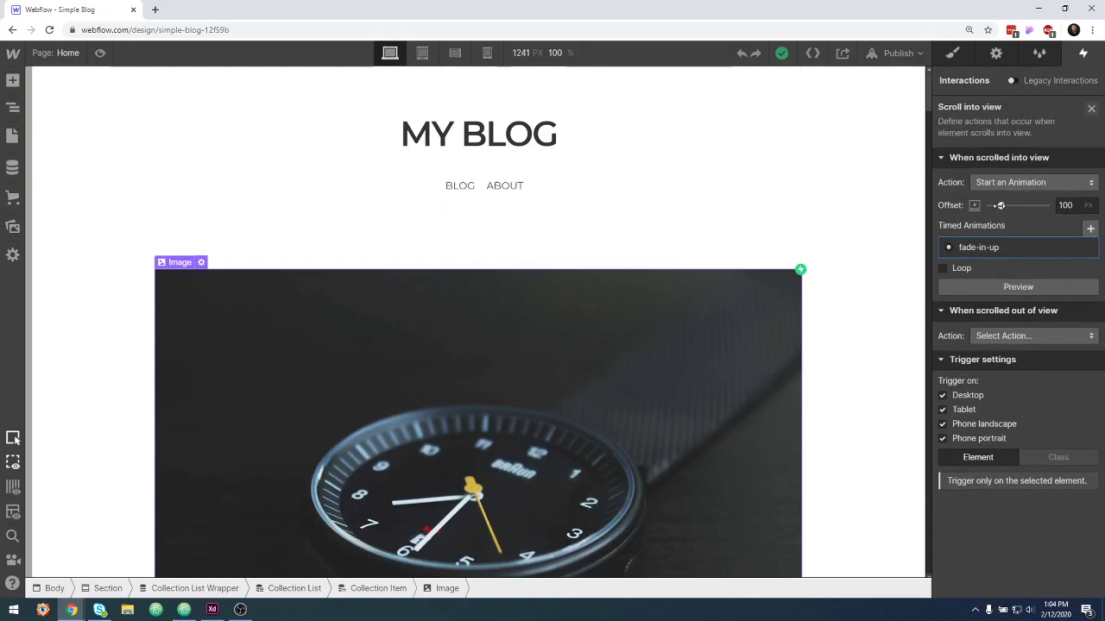
left_click(974, 206)
left_click(1065, 205)
type("-100")
left_click(898, 207)
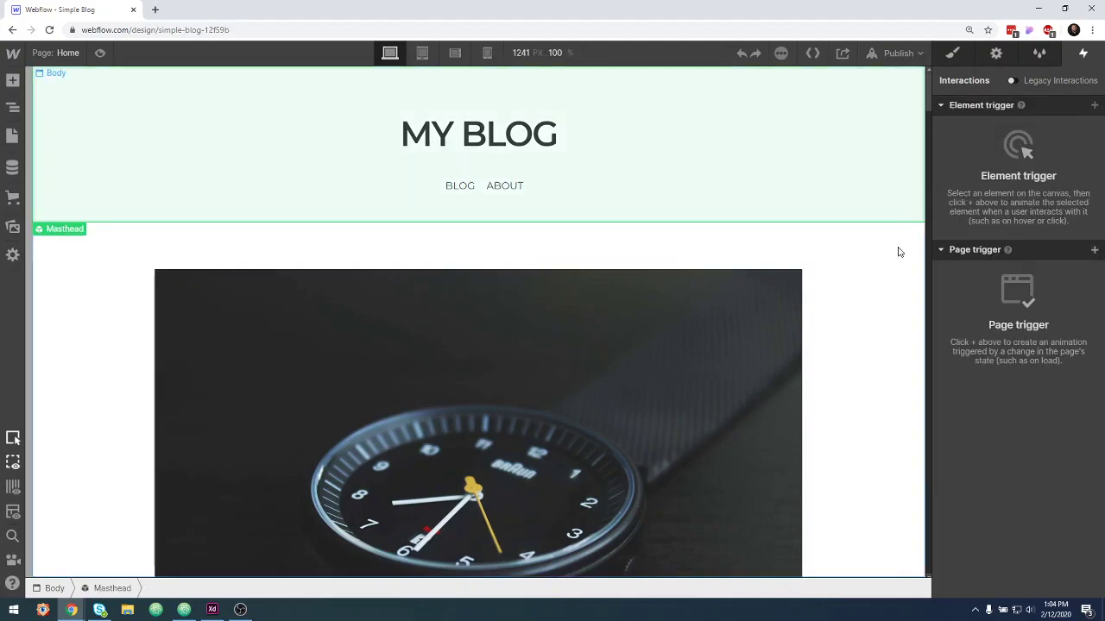
left_click(100, 55)
scroll(950, 328, "down", 5)
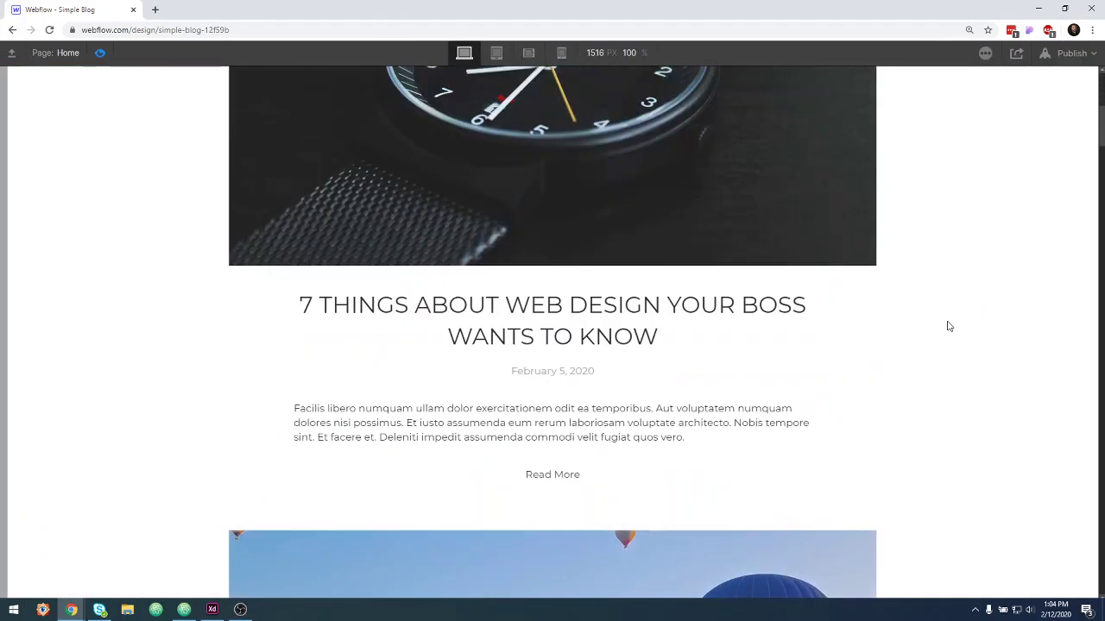
scroll(949, 326, "down", 6)
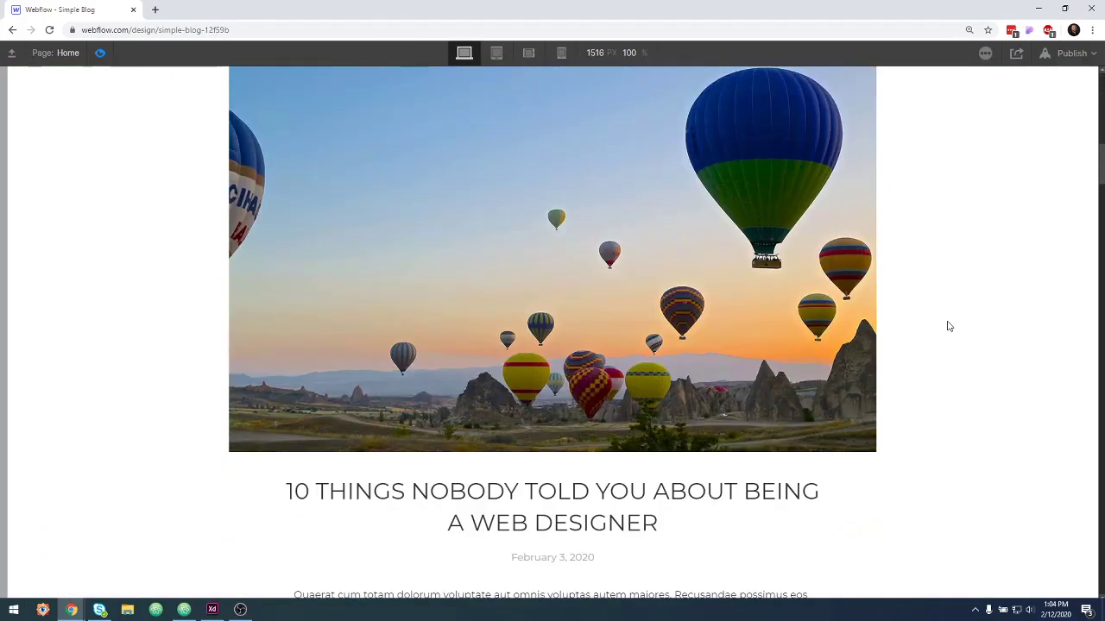
scroll(950, 326, "down", 2)
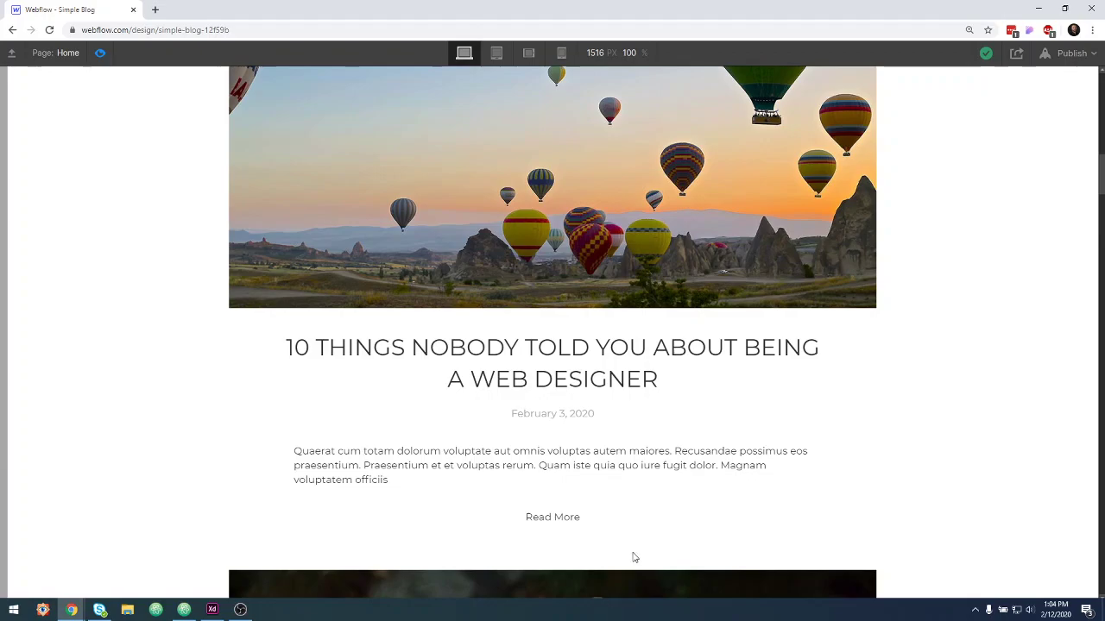
scroll(951, 386, "down", 9)
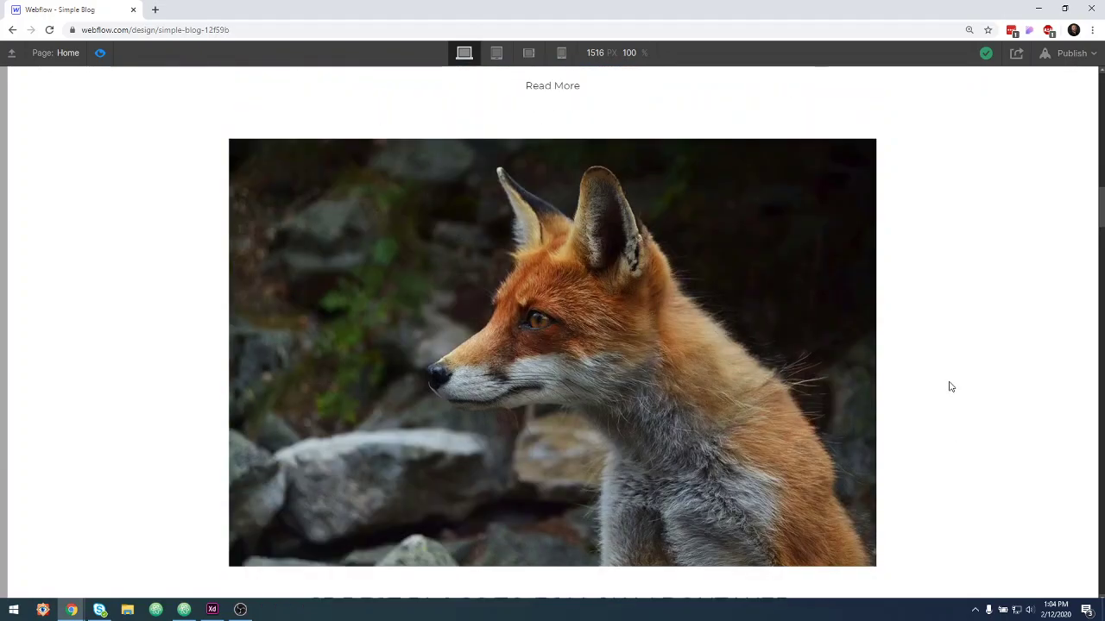
scroll(950, 385, "down", 12)
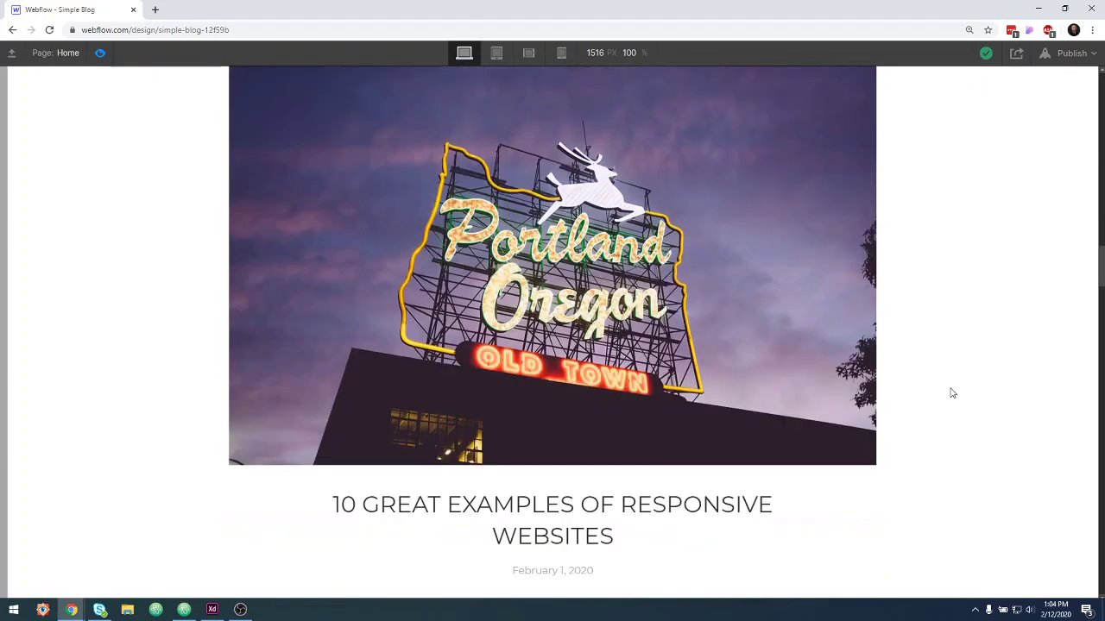
scroll(952, 396, "down", 10)
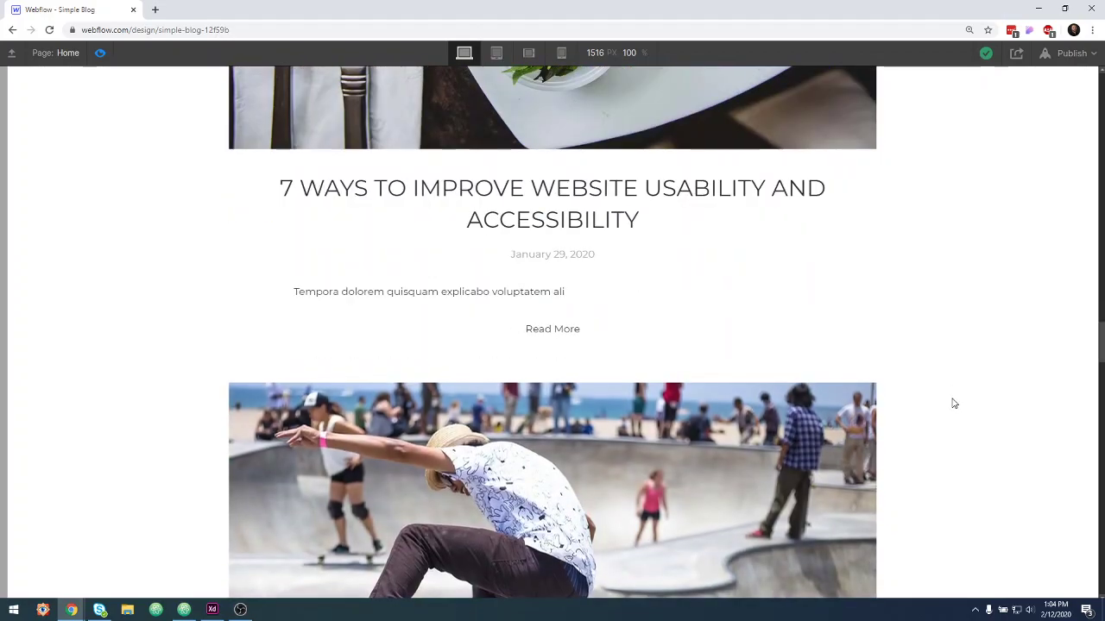
scroll(953, 403, "down", 4)
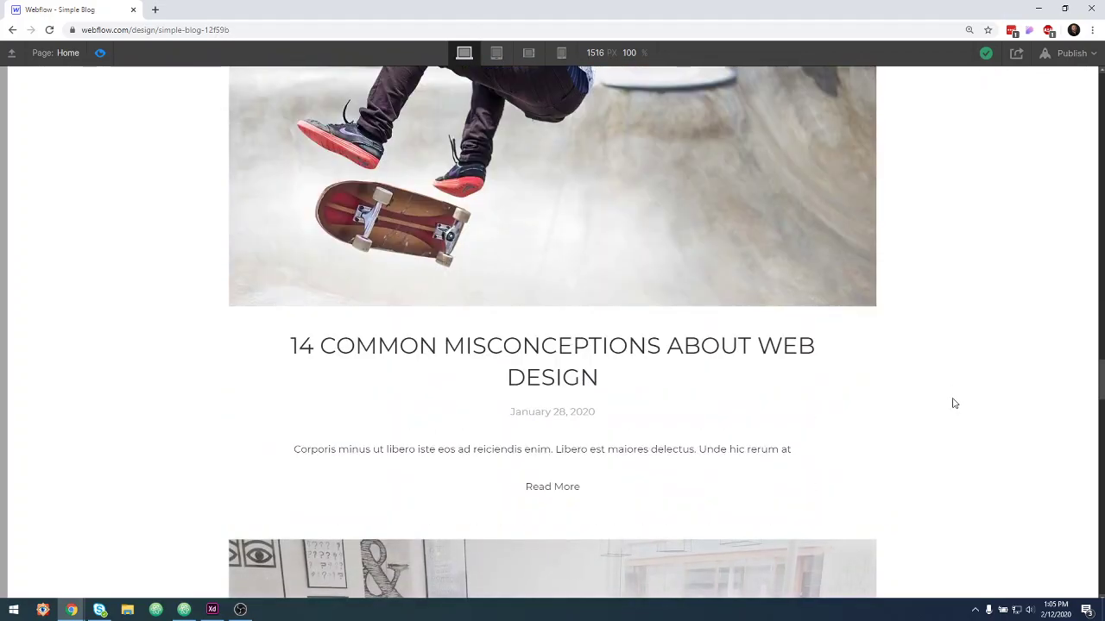
scroll(957, 406, "down", 4)
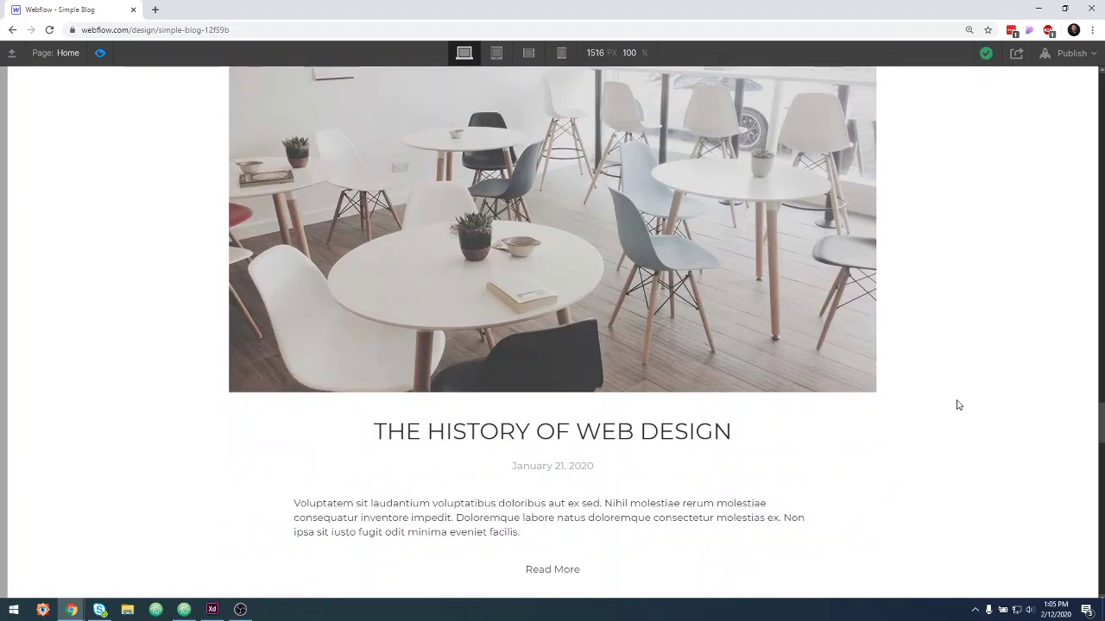
scroll(957, 406, "down", 1)
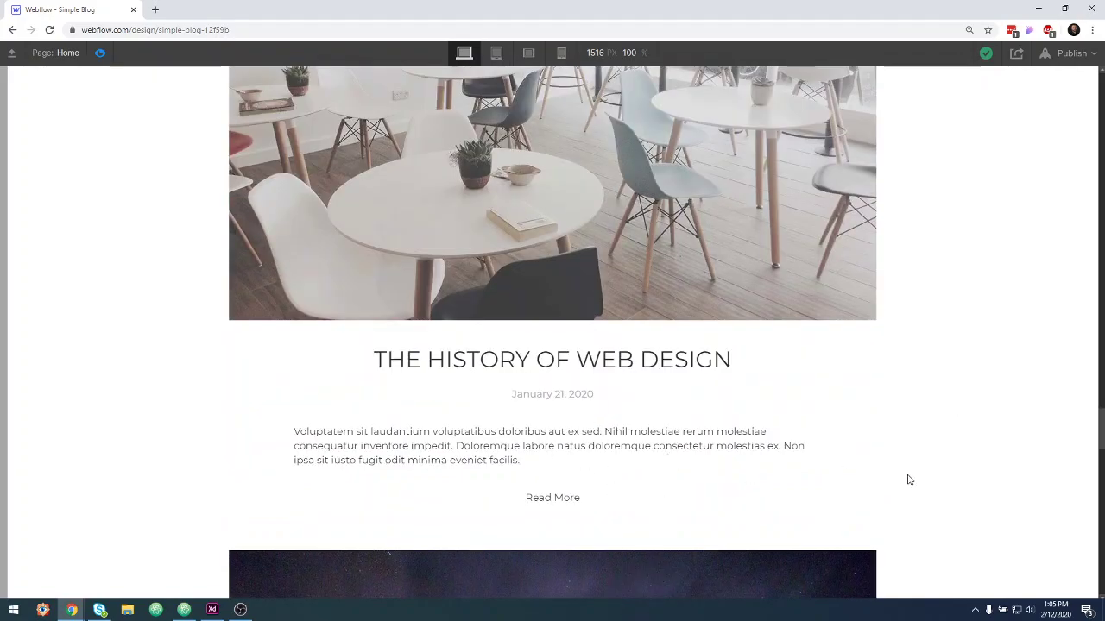
Back in the Designer, erase the first blog image's -100 scroll-into-view offset so the field is blank.
left_click(100, 53)
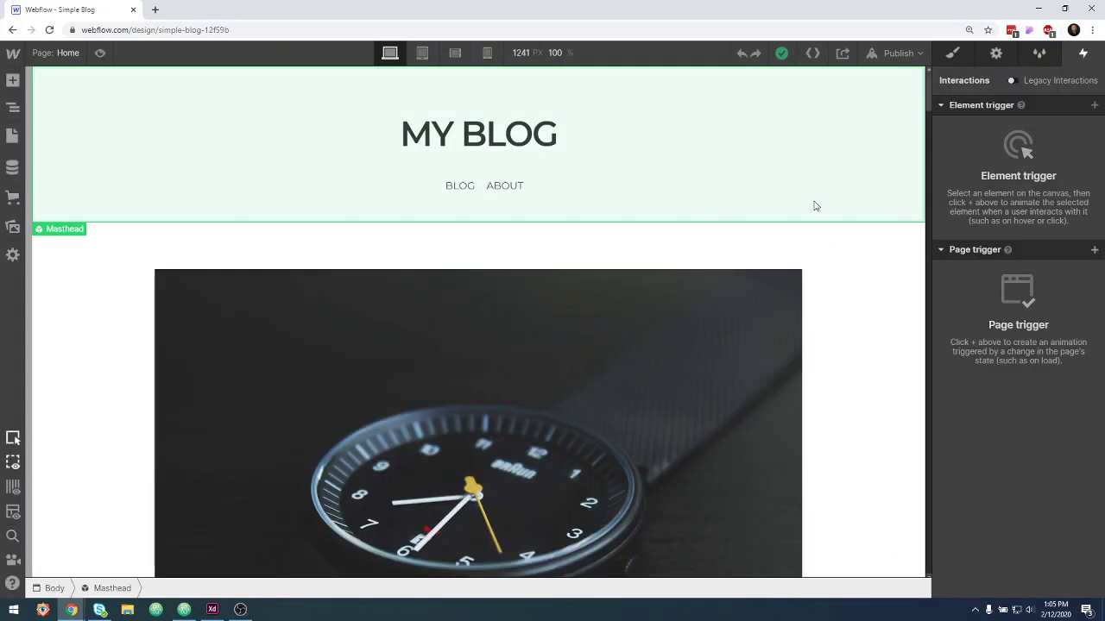
left_click(758, 348)
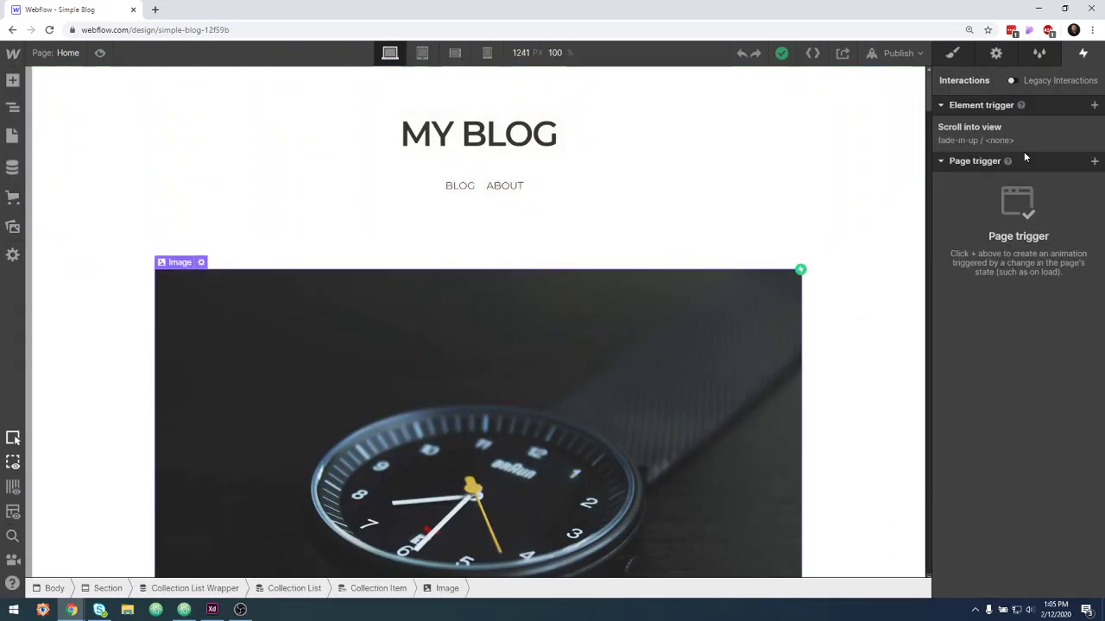
left_click(1029, 142)
left_click(1067, 205)
key("BackSpace")
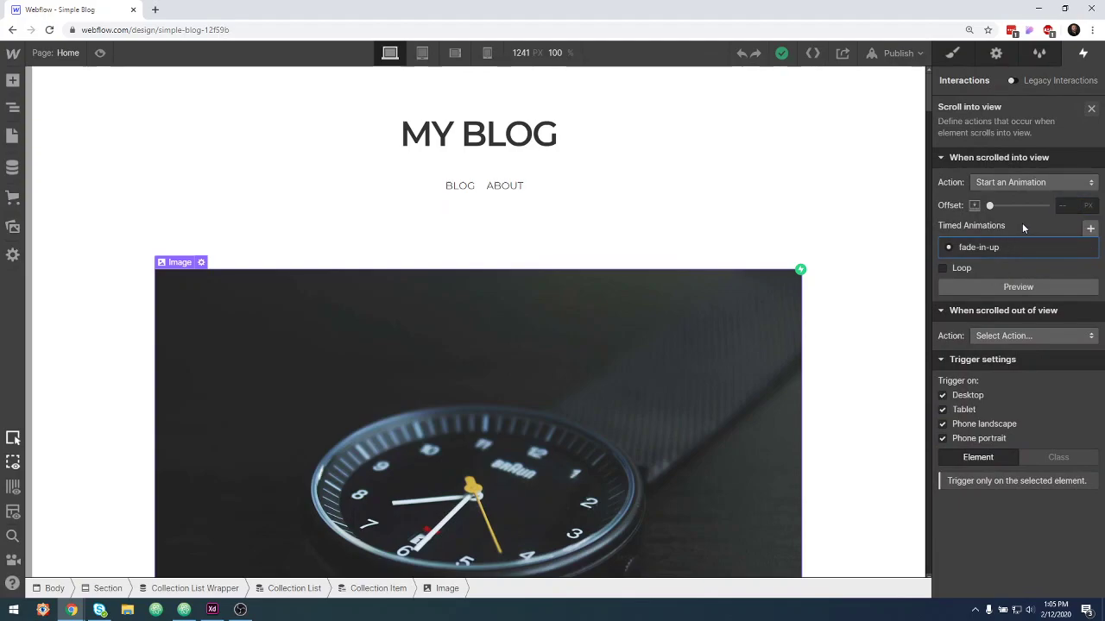
mouse_move(1036, 252)
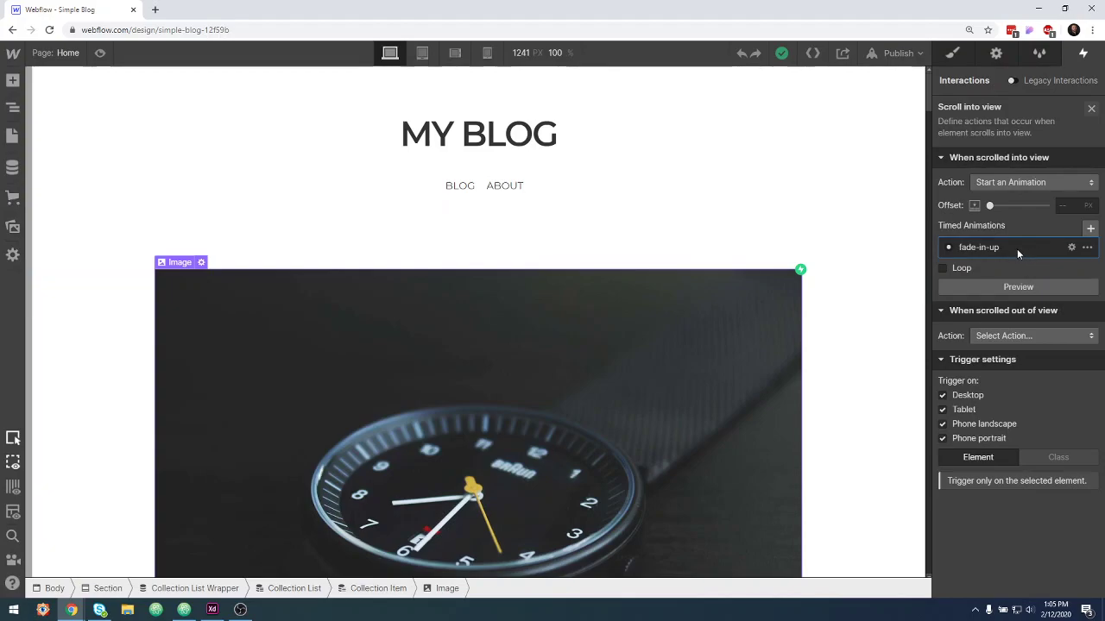
left_click(1022, 288)
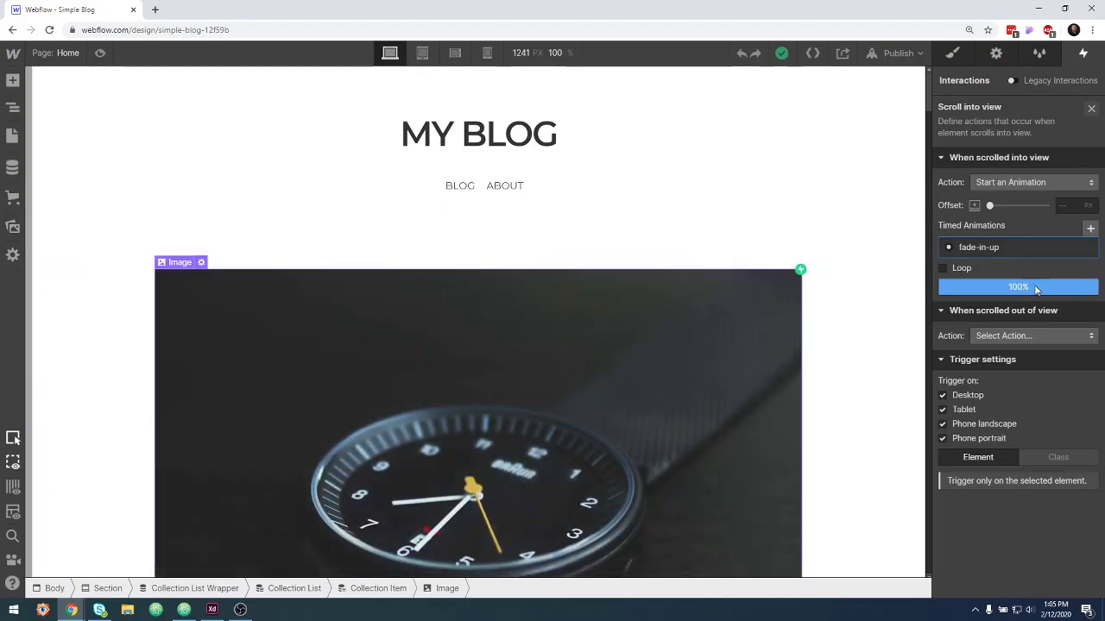
left_click(1019, 289)
scroll(873, 406, "down", 4)
scroll(873, 406, "down", 10)
scroll(873, 405, "up", 12)
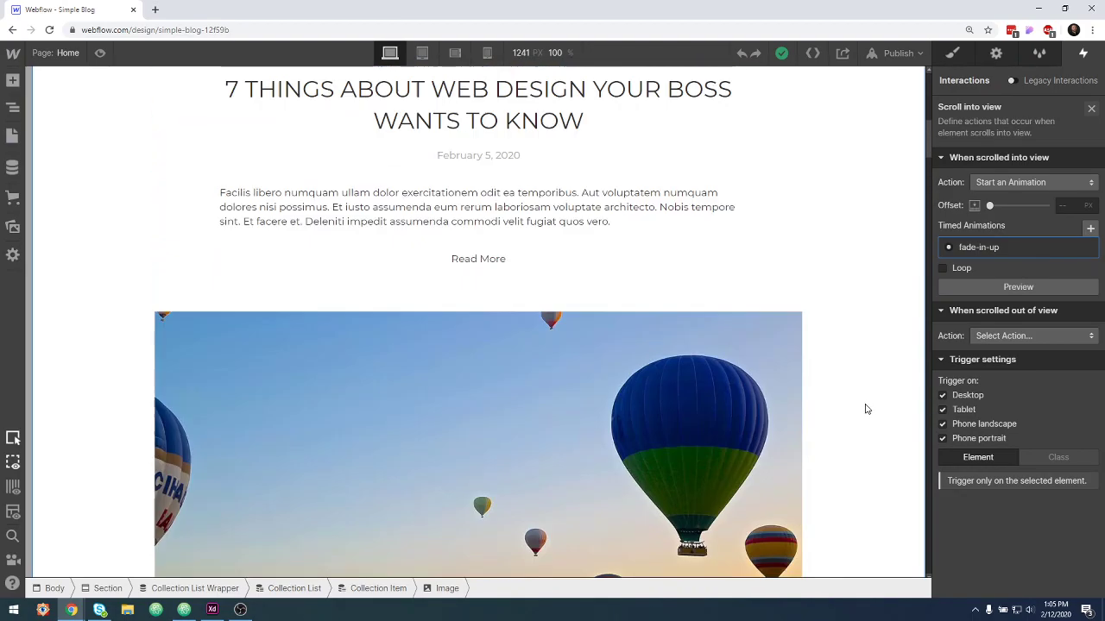